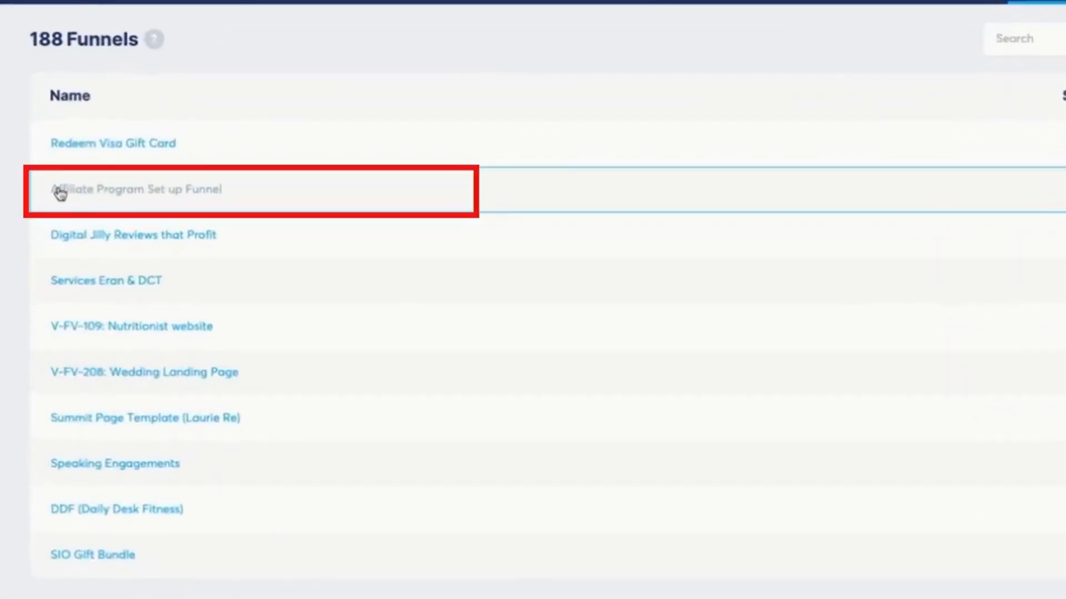
Open the Affiliate Program Set up Funnel and start a new funnel step named Optin page with the type Squeeze page.
click(143, 191)
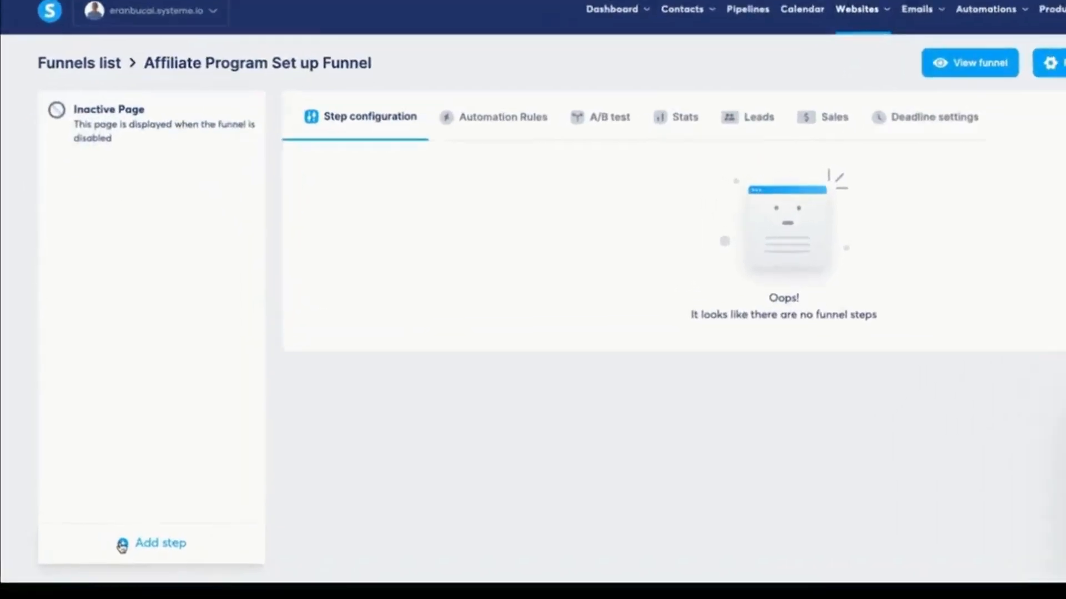
click(95, 541)
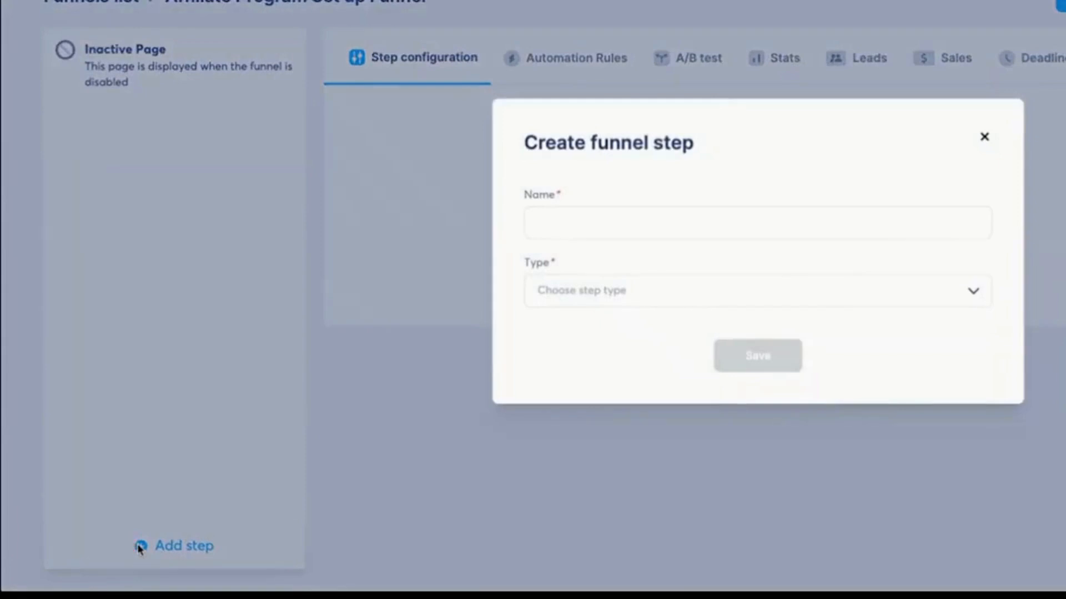
click(427, 314)
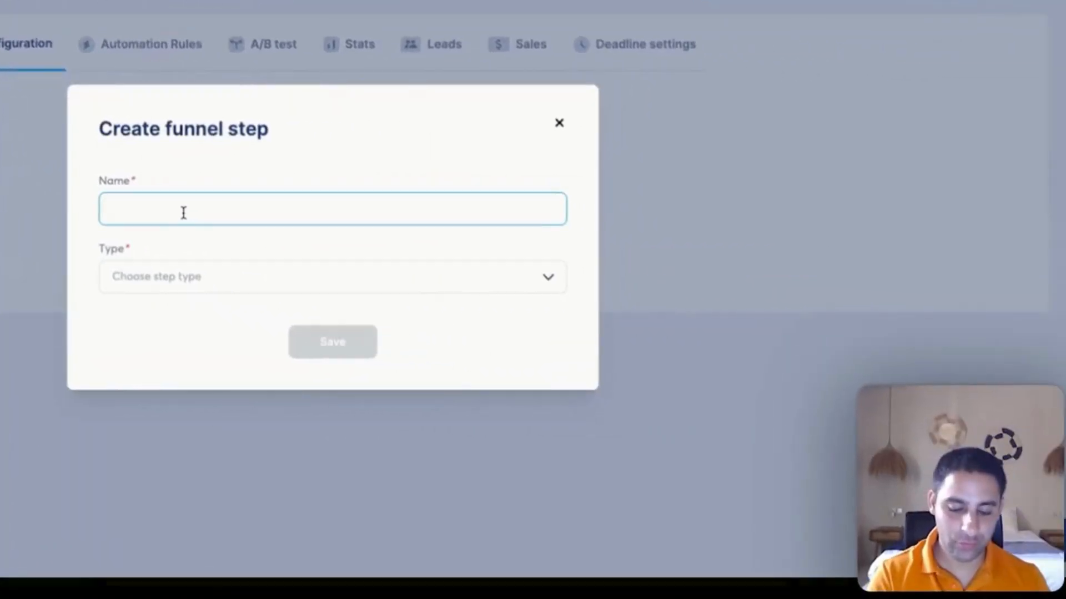
text(Opt)
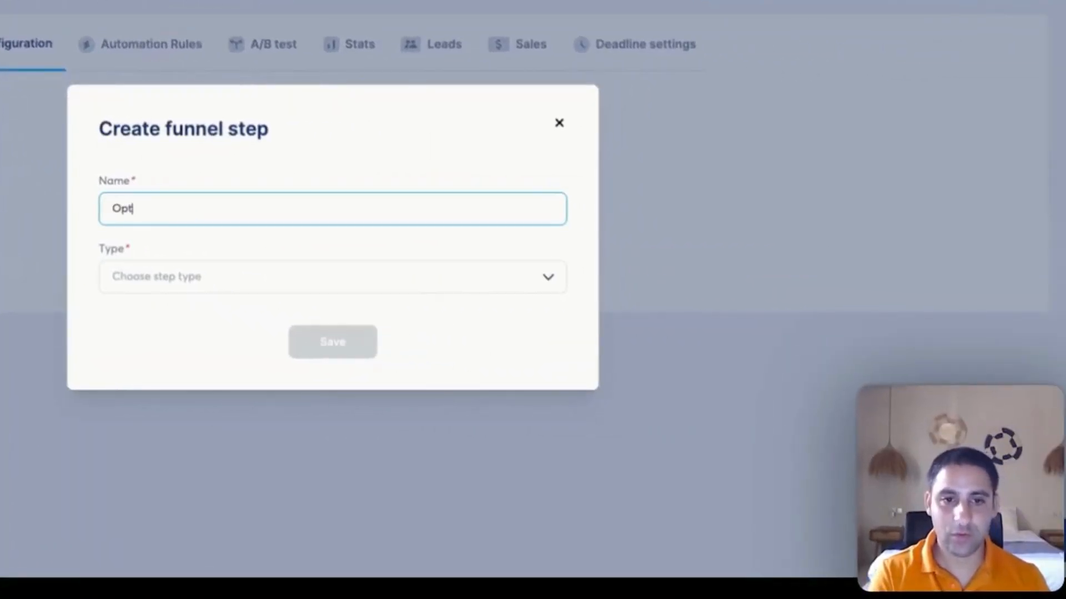
text(in page)
click(215, 274)
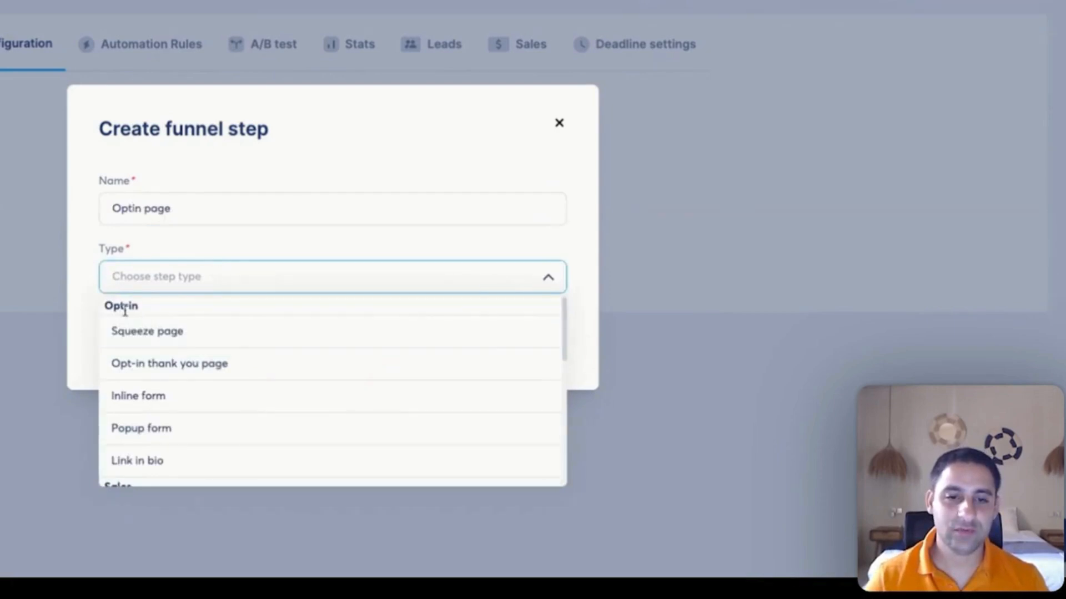
click(218, 340)
Rename the new funnel step "Optin (Affiliate Pgm Setup)" and save it.
click(199, 208)
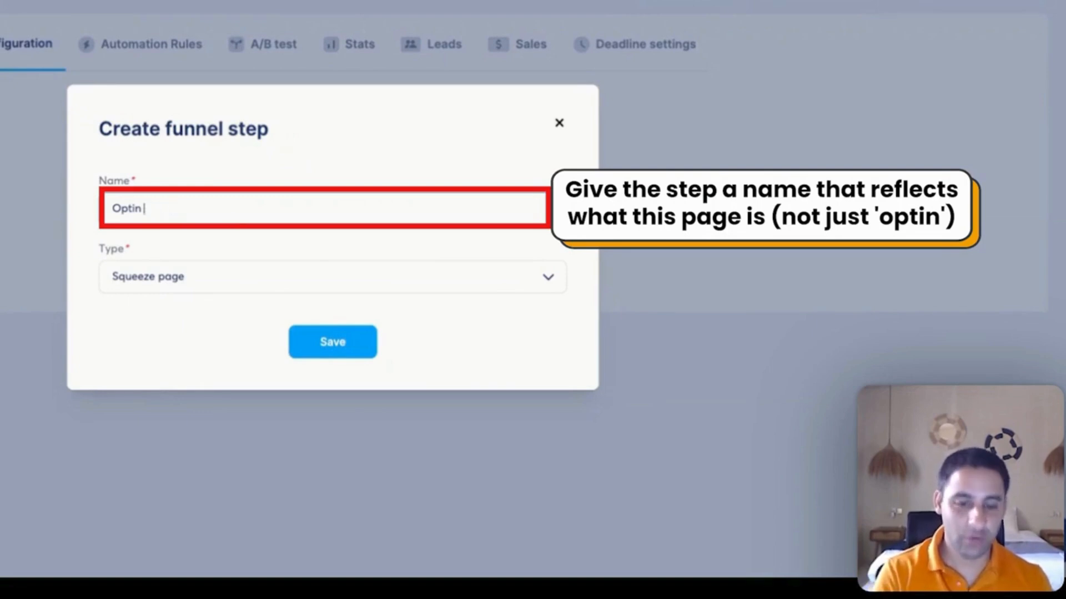
text(Affiliate Pgm Setup))
click(335, 343)
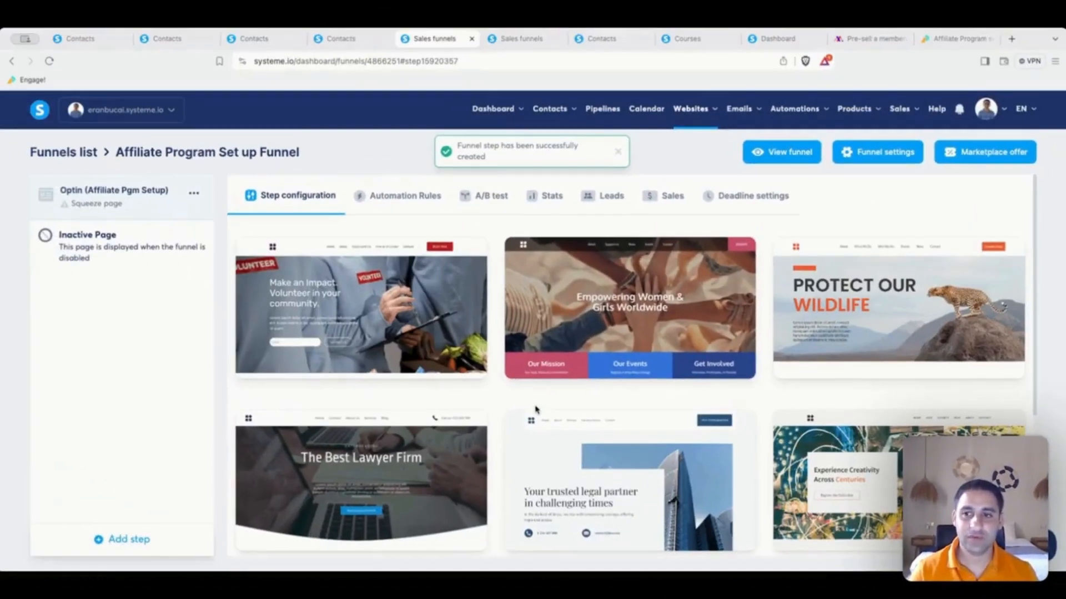
Browse the page templates and choose the "Guiding Your Way to Success in the Digital World" template for the opt-in step.
scroll(492, 396, down, 4)
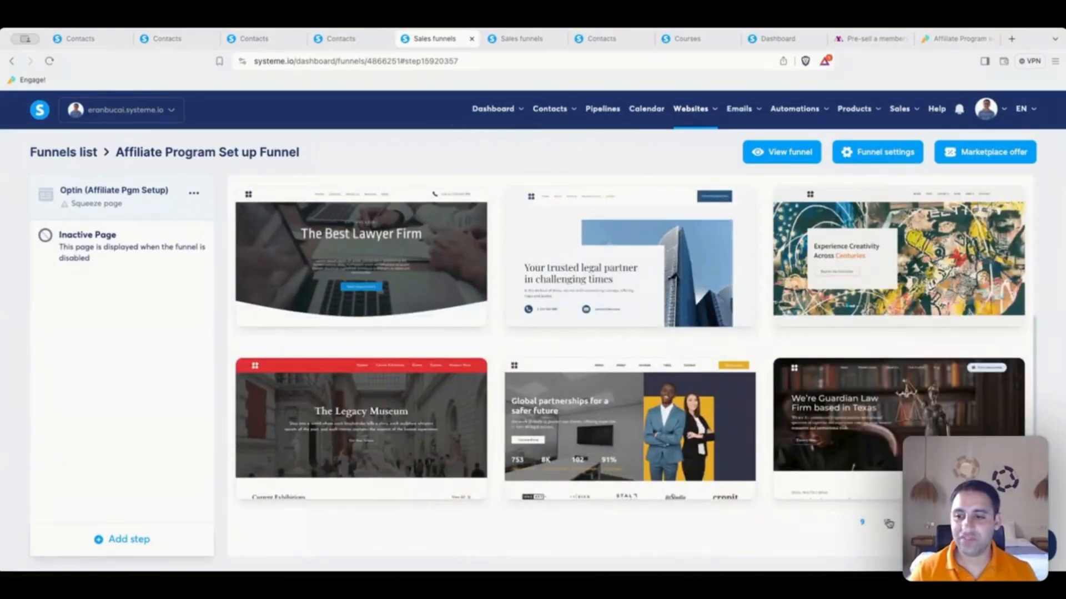
click(910, 522)
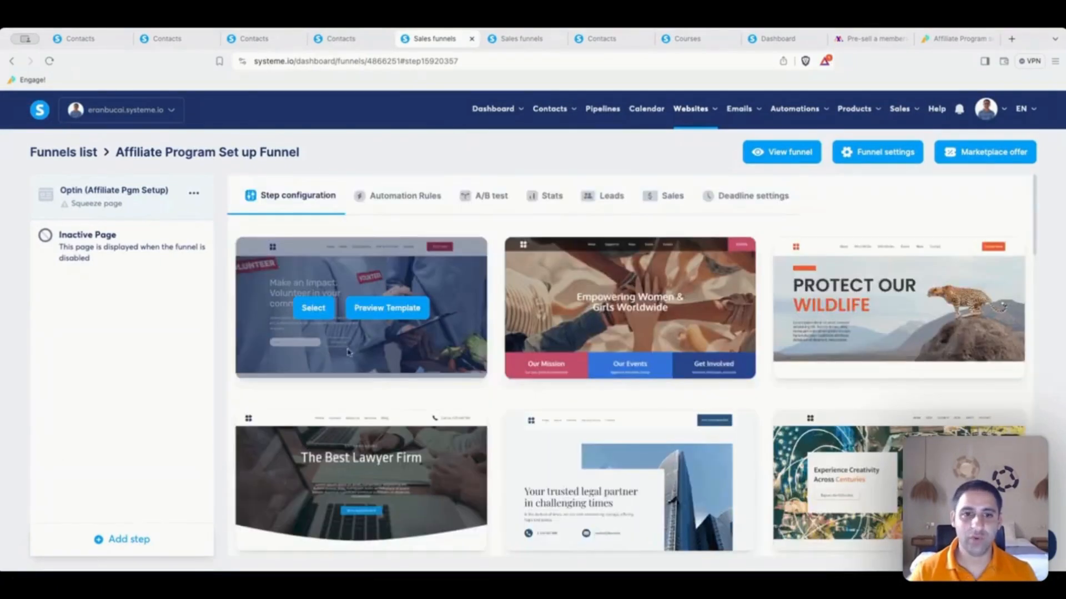
scroll(504, 387, down, 10)
scroll(486, 377, down, 10)
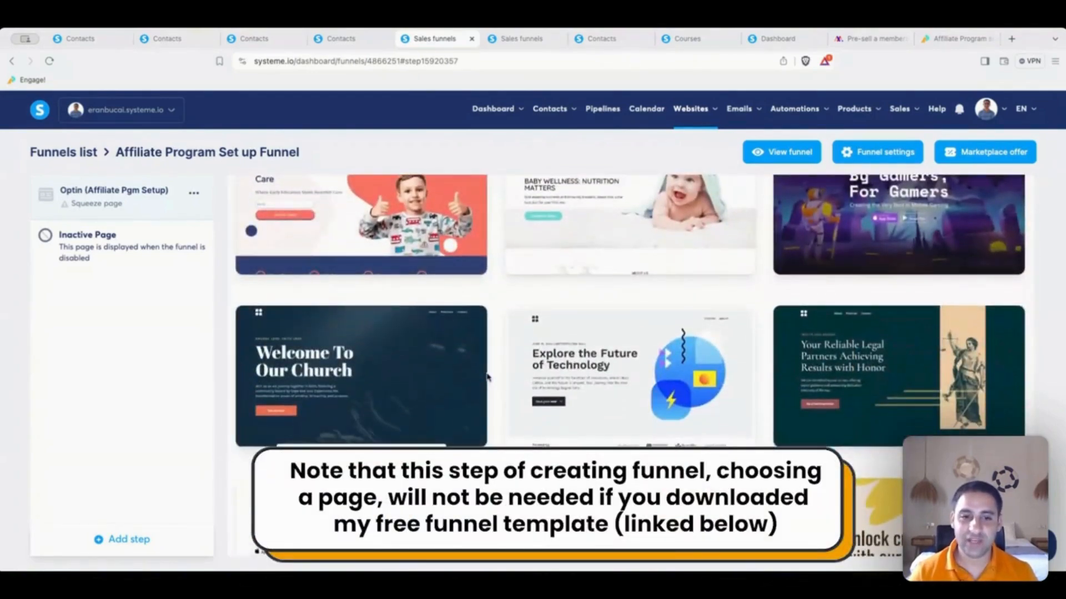
scroll(486, 377, down, 3)
scroll(486, 377, up, 20)
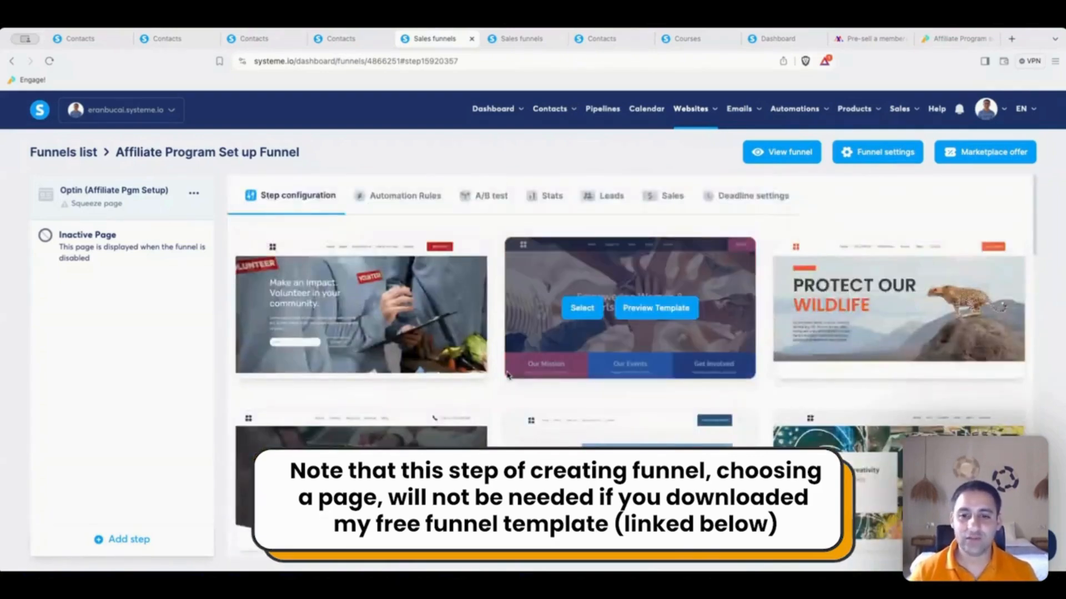
scroll(502, 373, down, 12)
scroll(865, 460, down, 3)
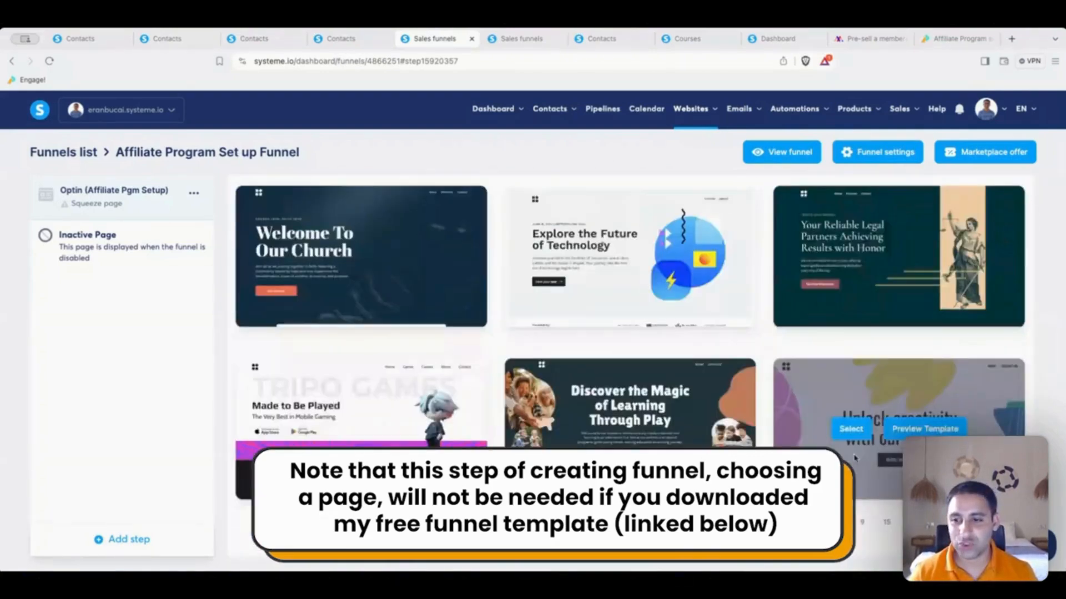
click(549, 522)
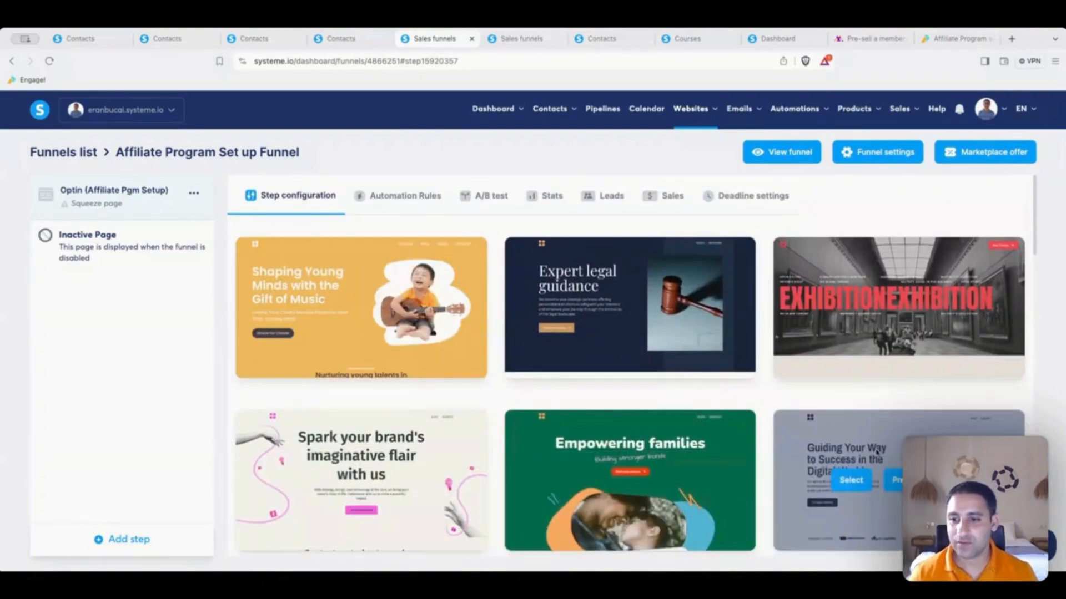
click(852, 481)
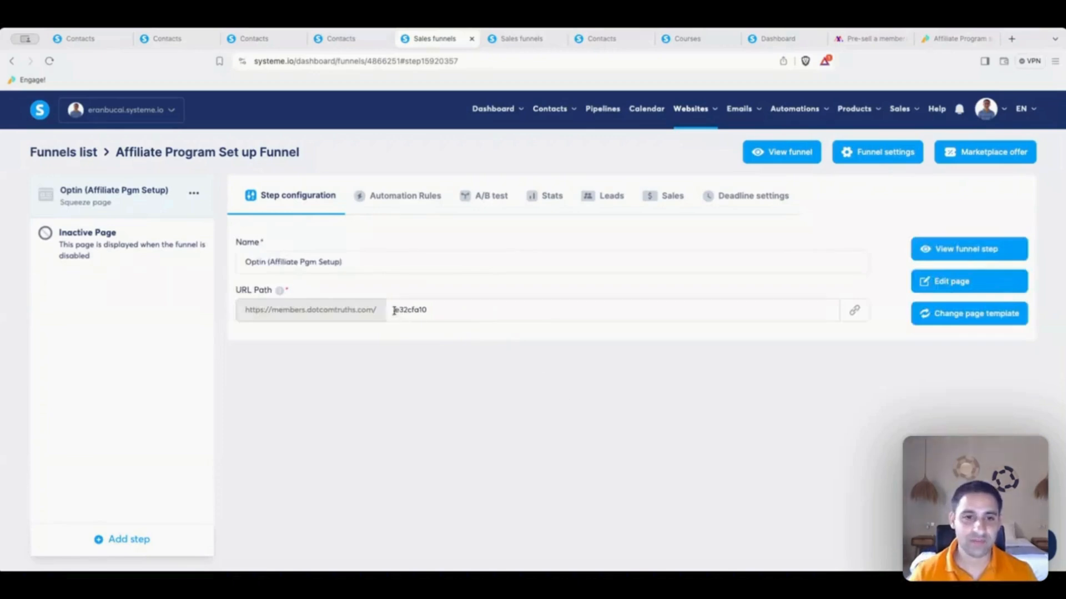
Set the opt-in step's URL path to affiliate-program-set-up-guide.
click(394, 310)
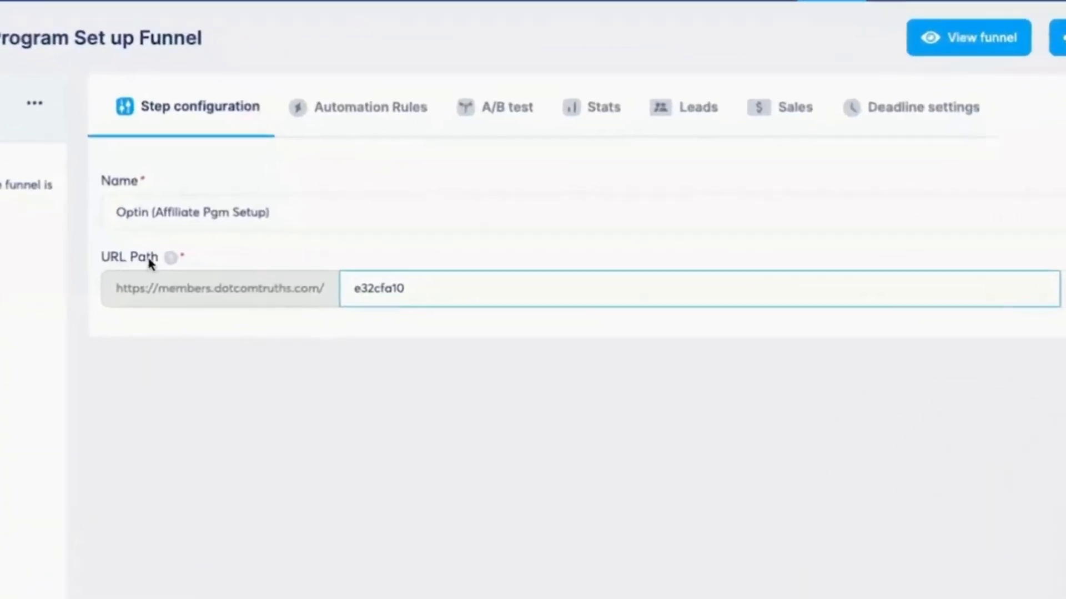
click(170, 258)
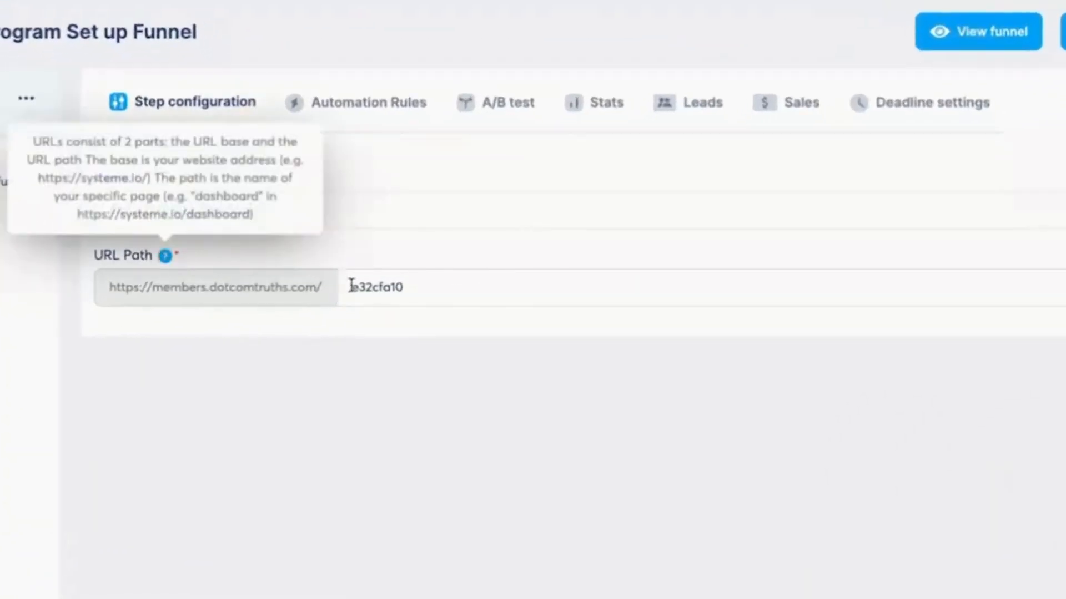
click(352, 285)
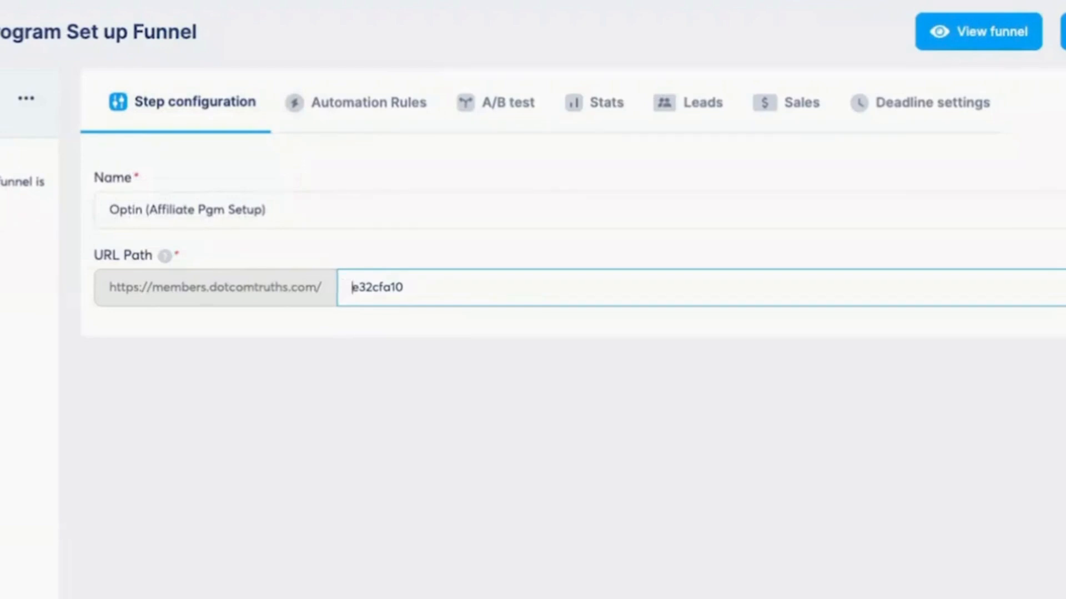
text(affiliate)
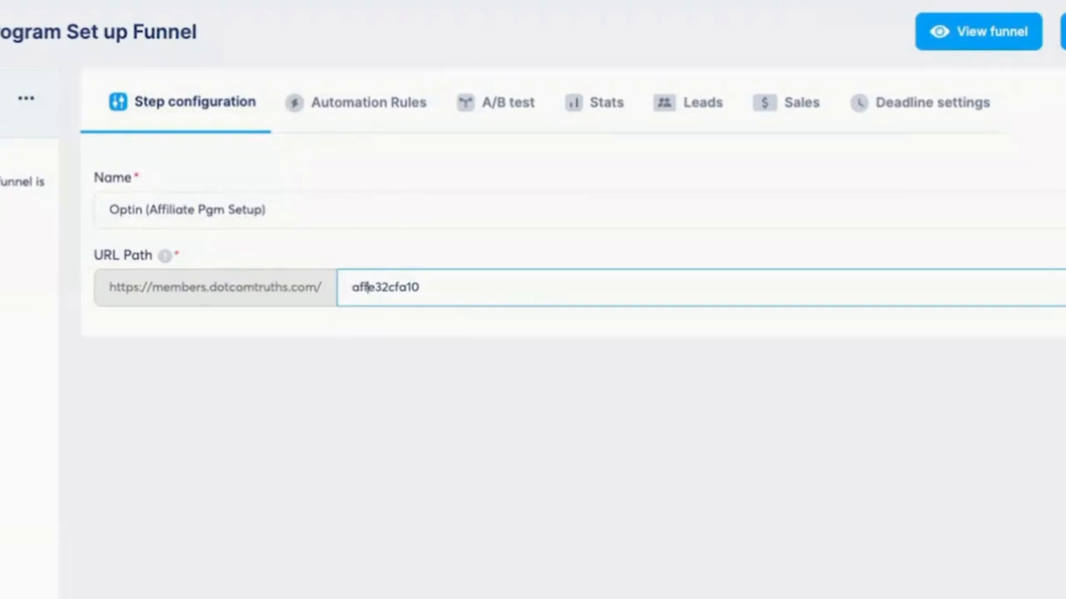
text(-)
text(program-)
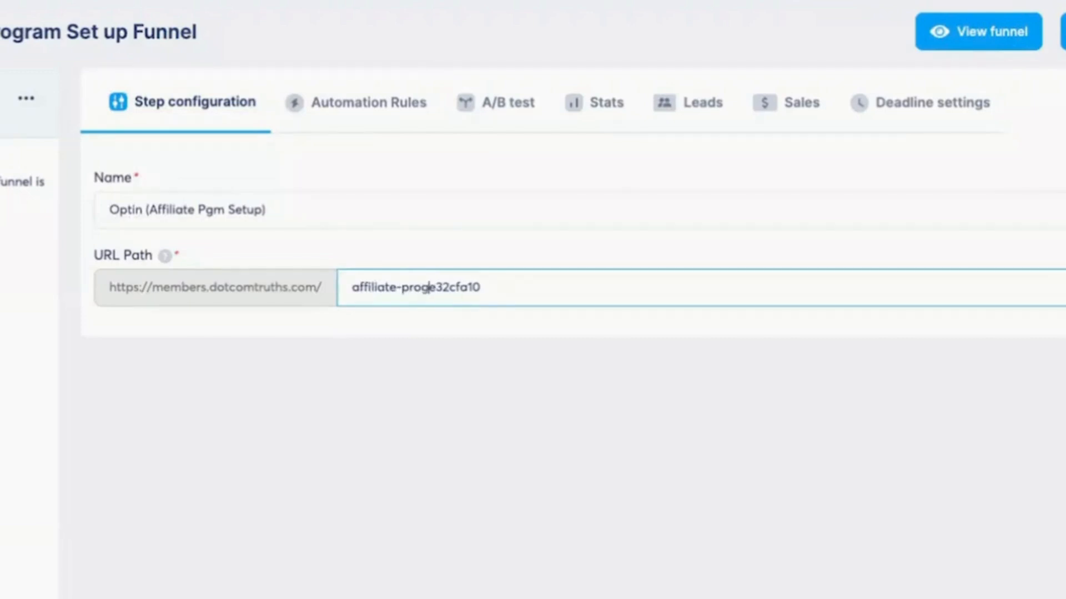
text(-setup)
key(BackSpace)
key(BackSpace)
key(BackSpace)
key(BackSpace)
key(BackSpace)
key(BackSpace)
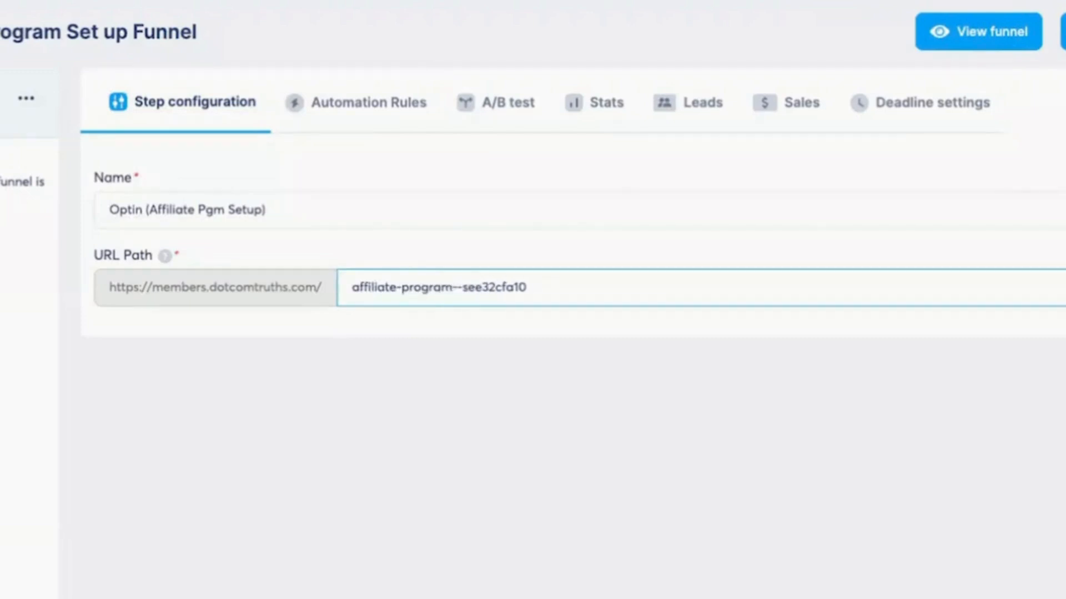
text(set-up-giuid)
key(Delete)
key(Delete)
key(Delete)
key(Delete)
key(Delete)
key(Delete)
key(Delete)
click(419, 371)
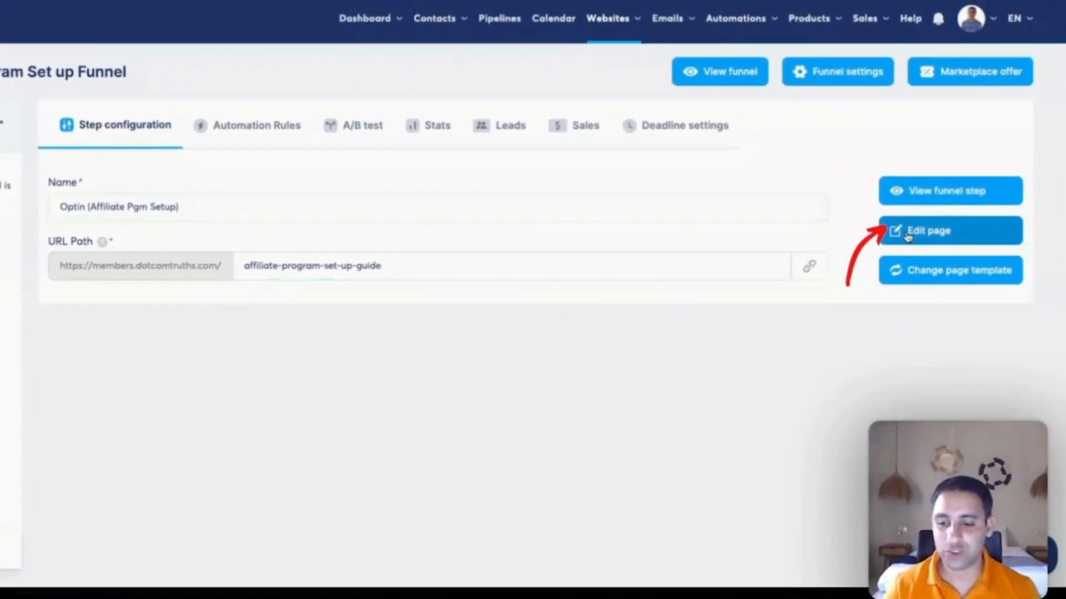
Open the opt-in page for editing and delete its "What Our Clients Say", "Let's start the journey!" and Workgroup sections.
click(908, 237)
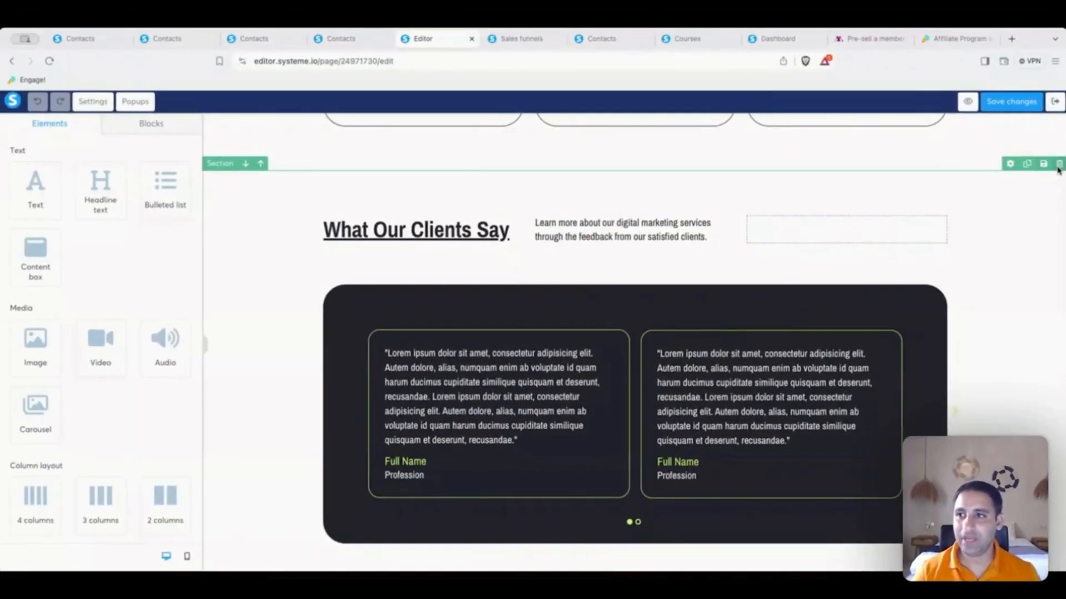
click(1058, 164)
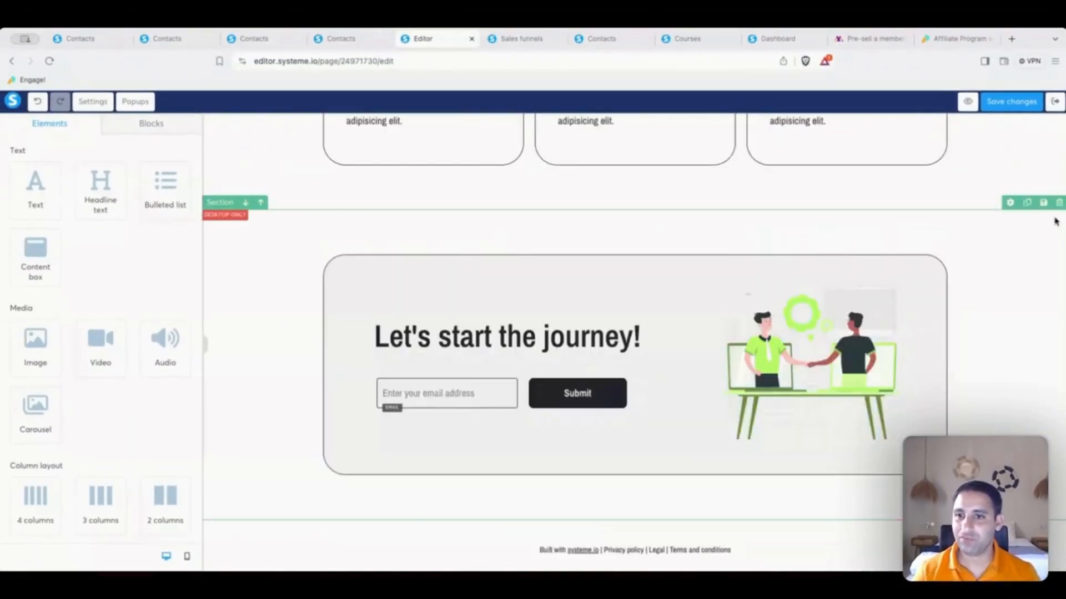
click(623, 127)
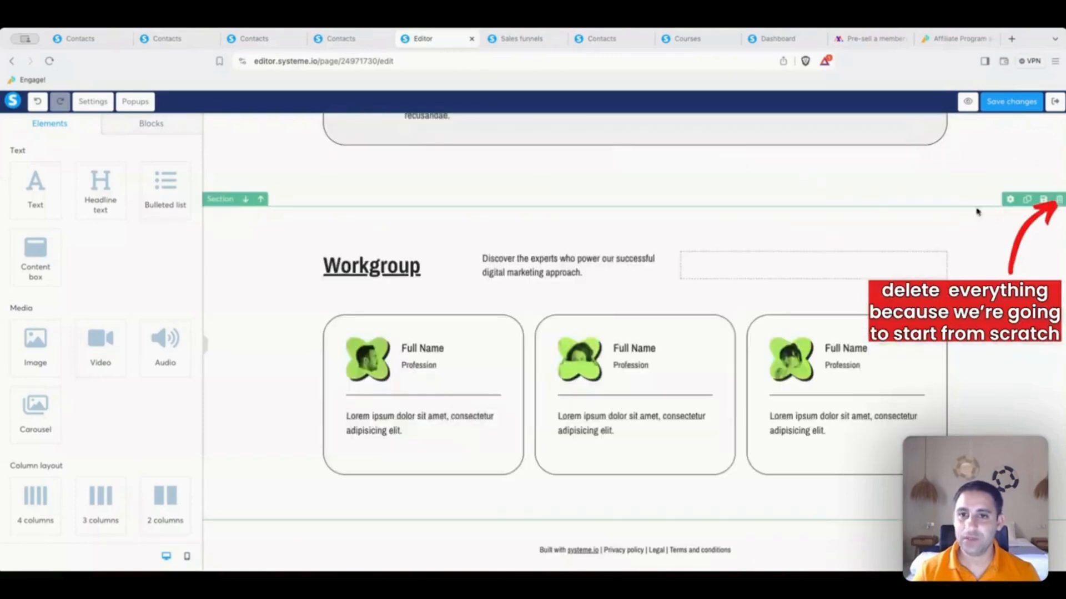
click(638, 135)
Delete the Success Stories, How We Work and services sections so only the hero and logo strip remain.
scroll(1028, 166, up, 15)
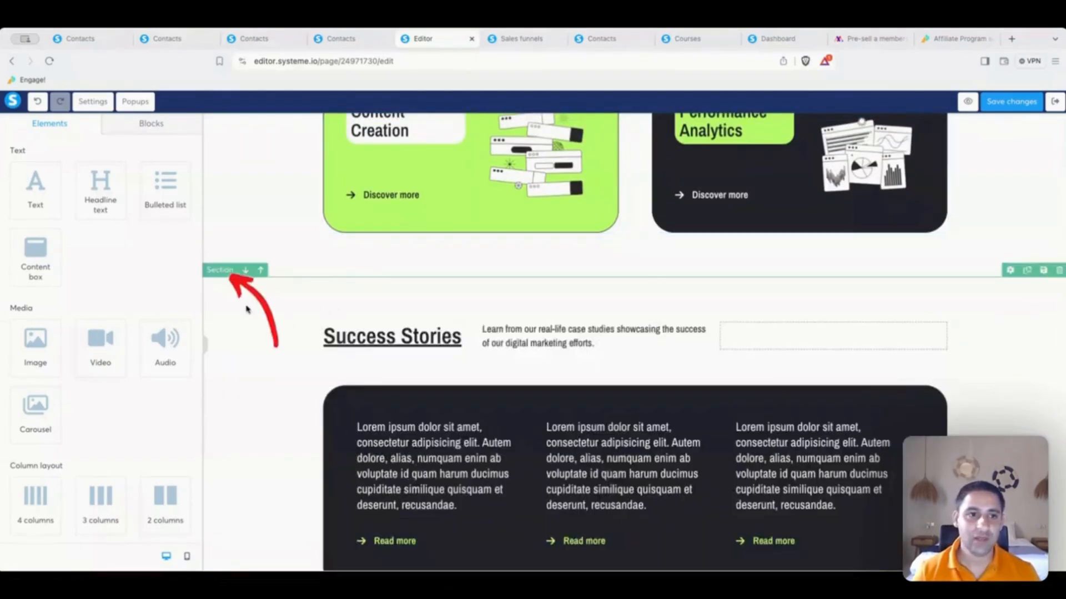
click(247, 309)
scroll(247, 309, down, 1)
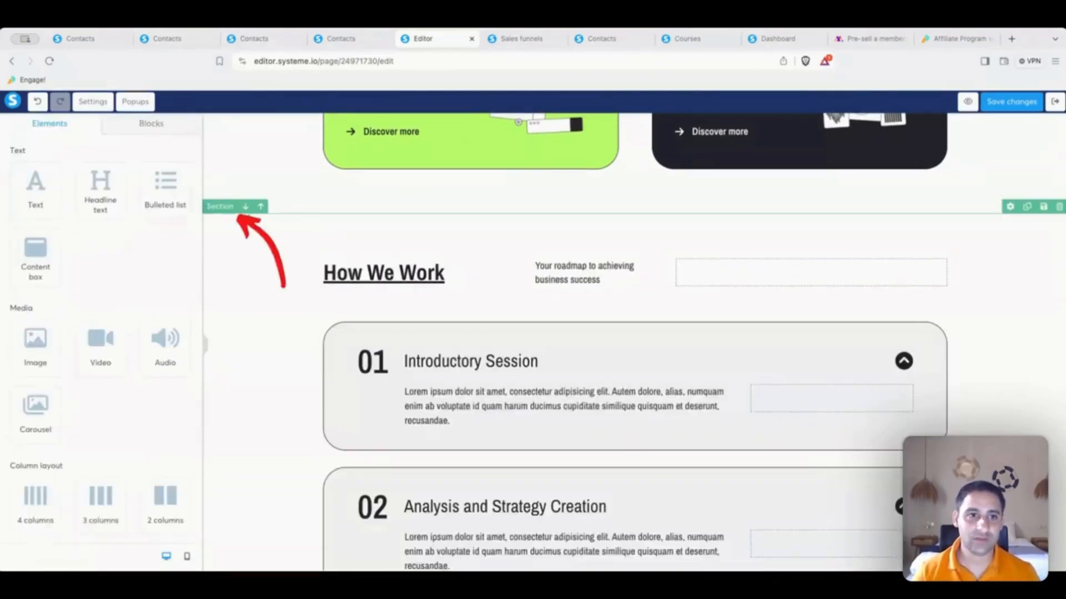
click(228, 245)
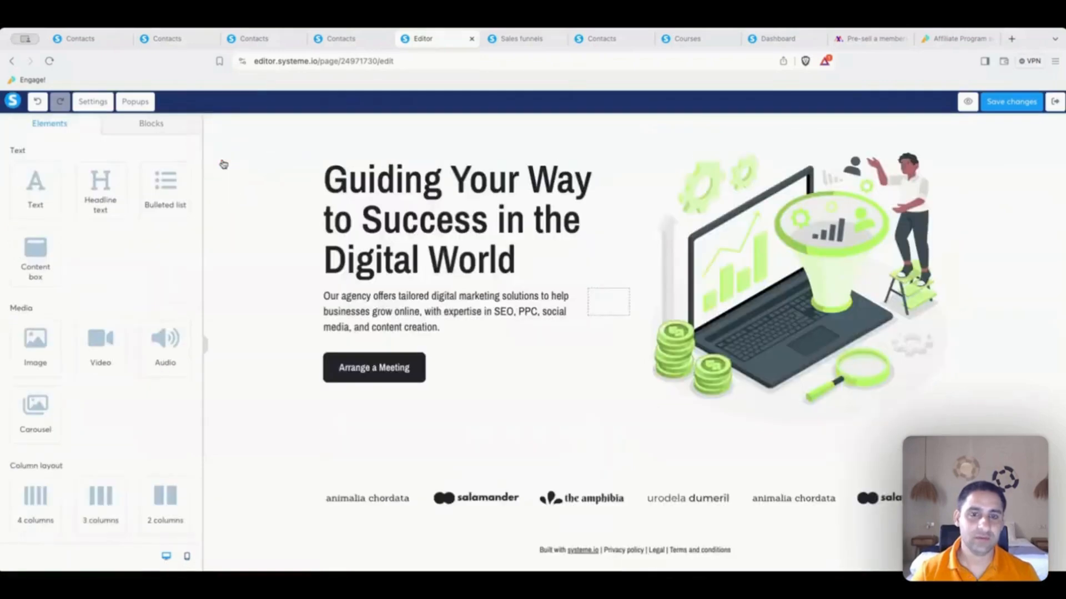
Delete the client logo strip below the hero and the ABOUT/CONTACT menu in the page header.
click(220, 473)
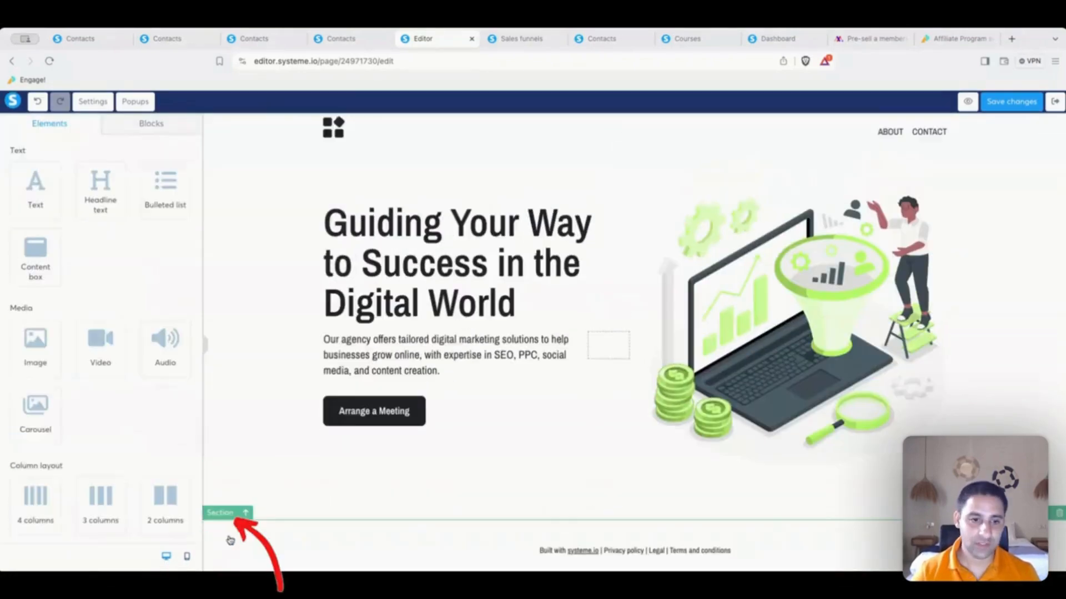
click(224, 519)
click(183, 127)
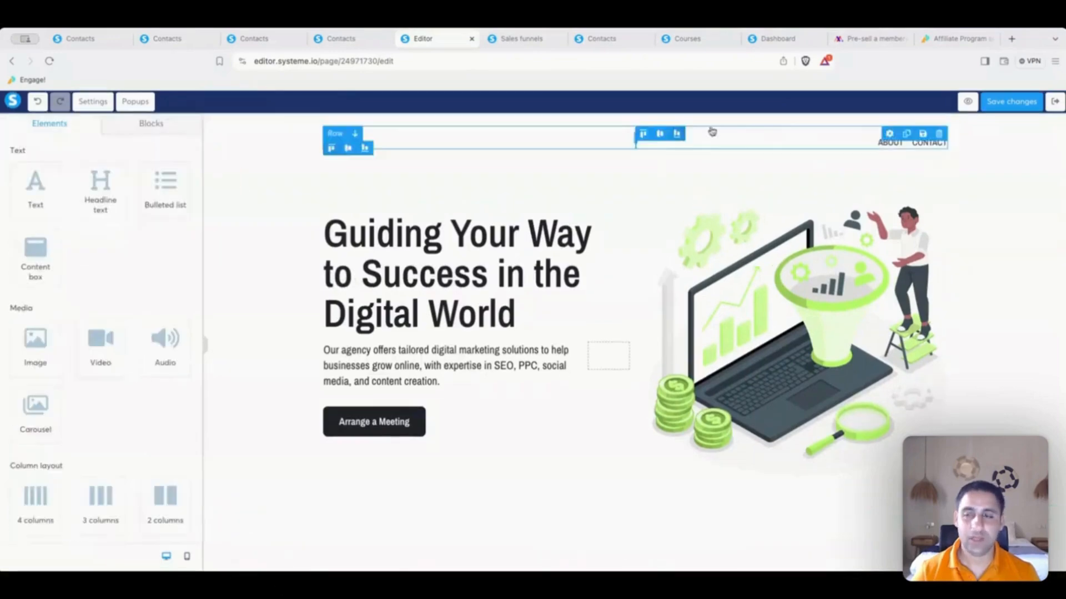
click(938, 143)
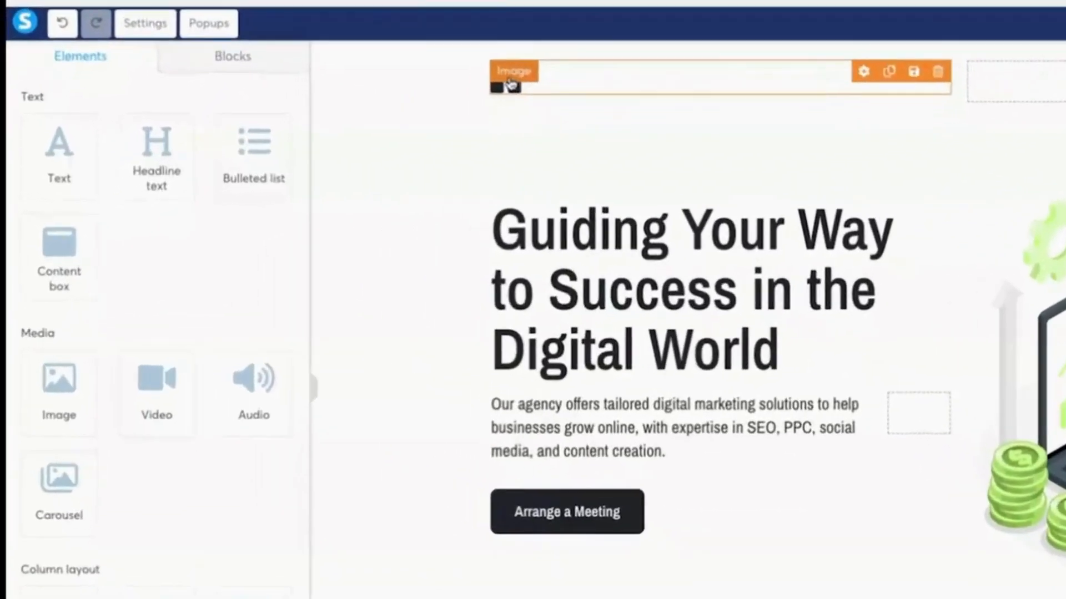
Replace the header logo with dotcomsecrets-logo2.png from the existing images, searching for "dotcoms".
click(511, 85)
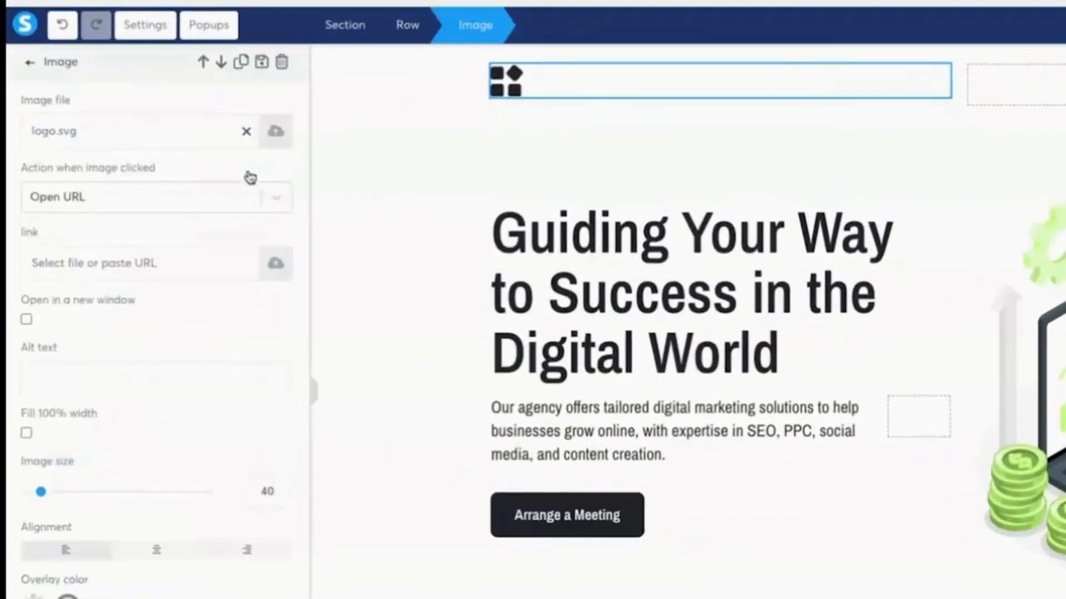
click(277, 134)
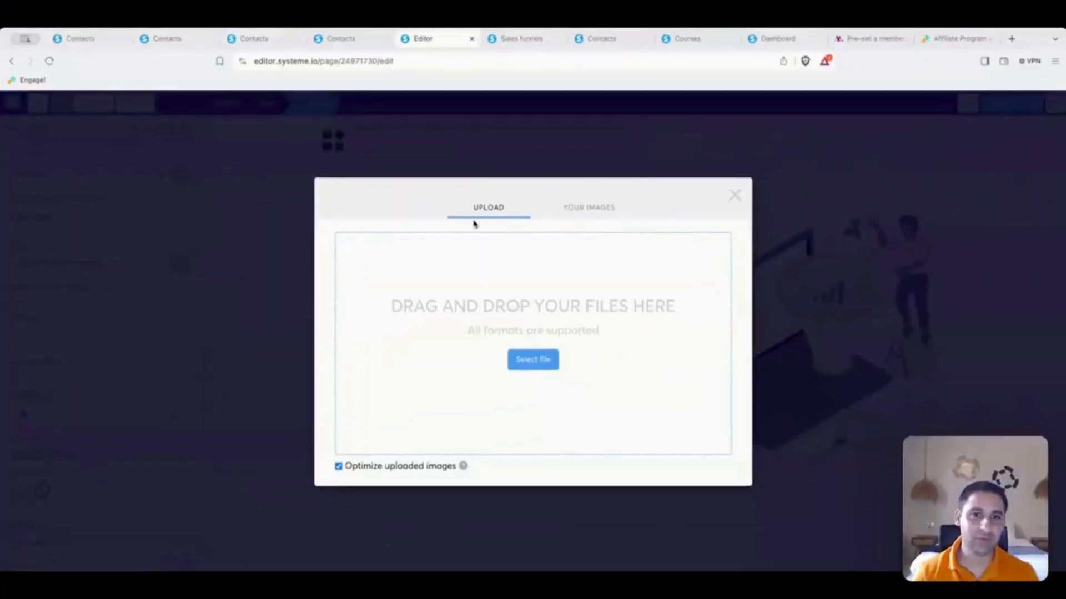
click(599, 208)
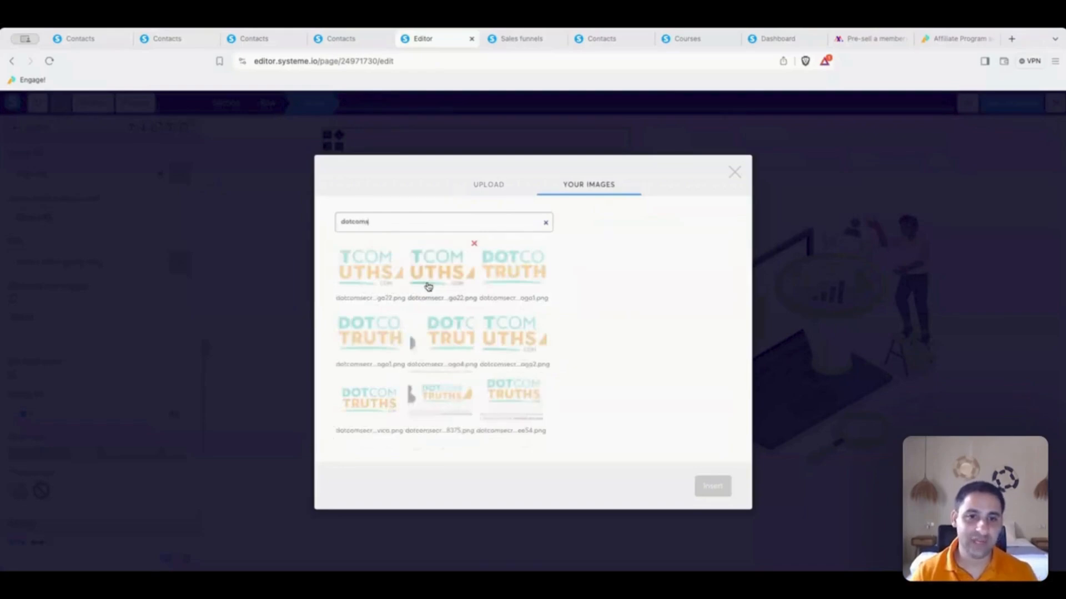
scroll(430, 300, down, 1)
click(440, 411)
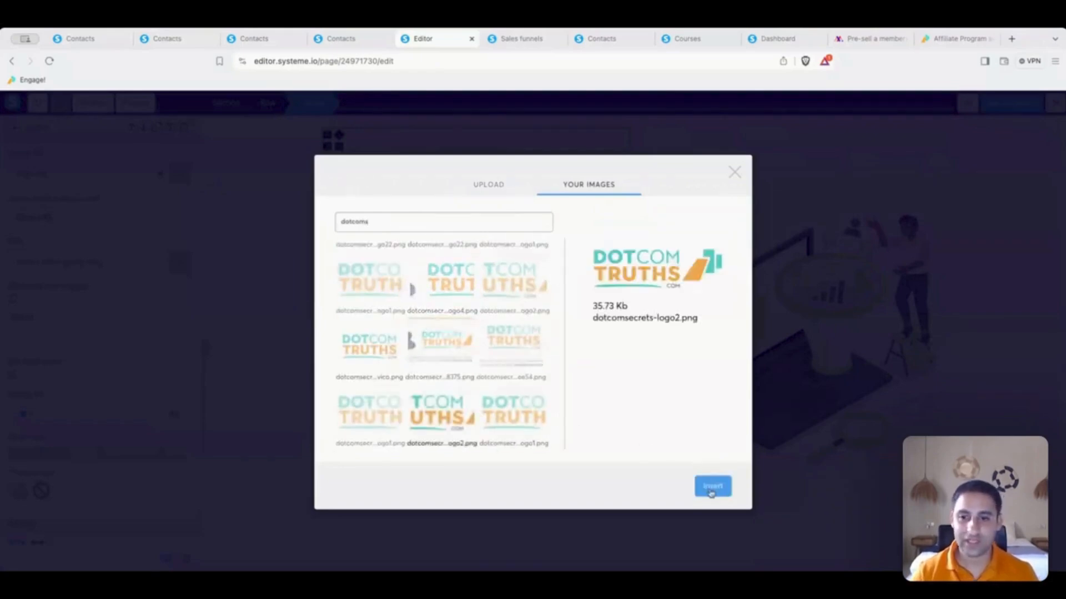
click(712, 486)
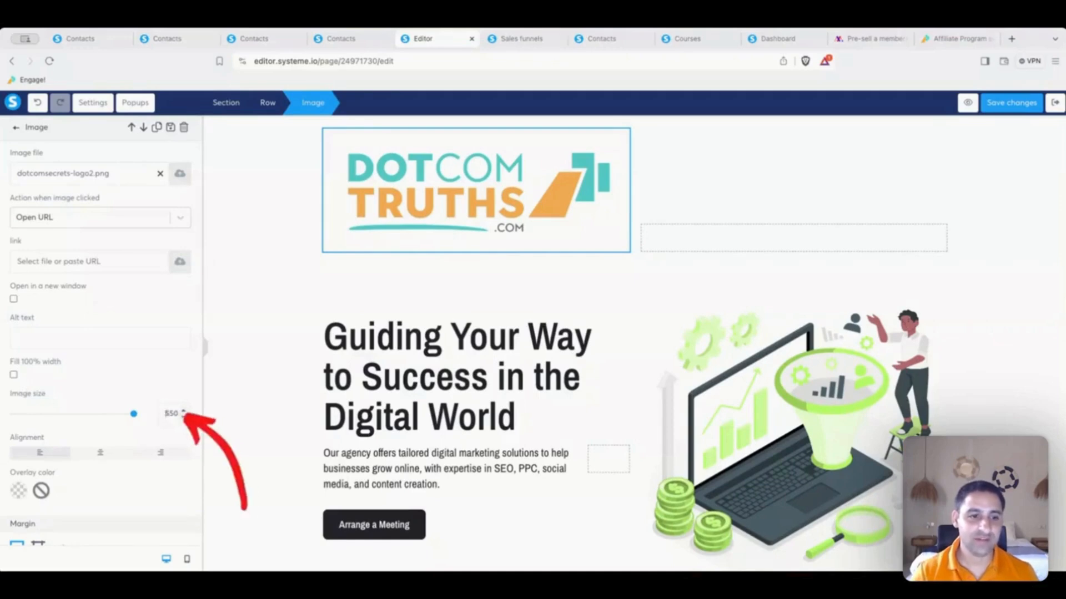
Set the header logo's image size to 150 and make its link open in a new window.
drag(166, 413, 170, 414)
text(1)
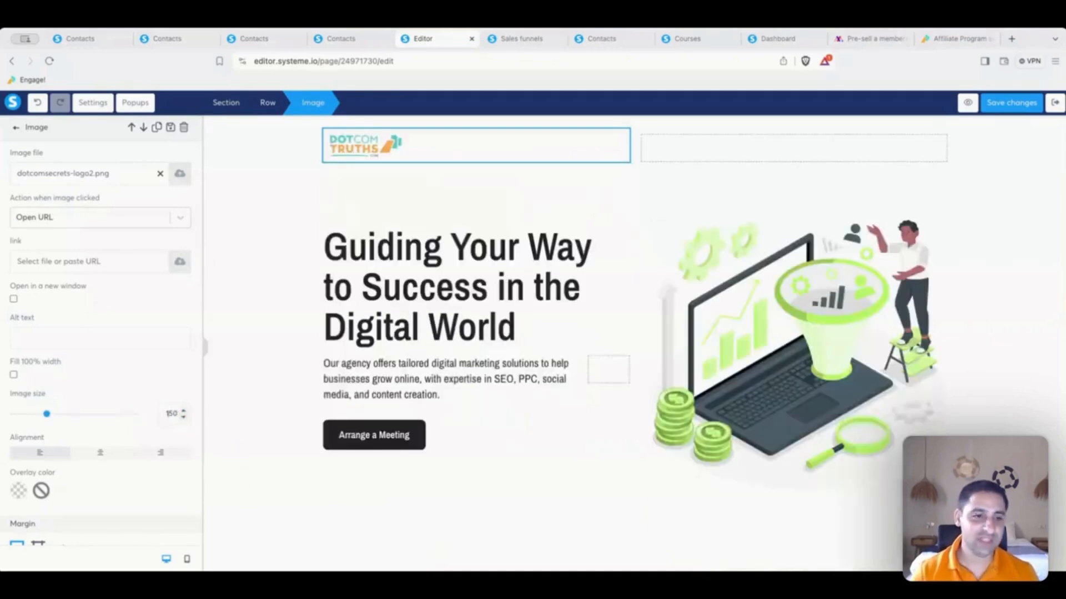
click(240, 351)
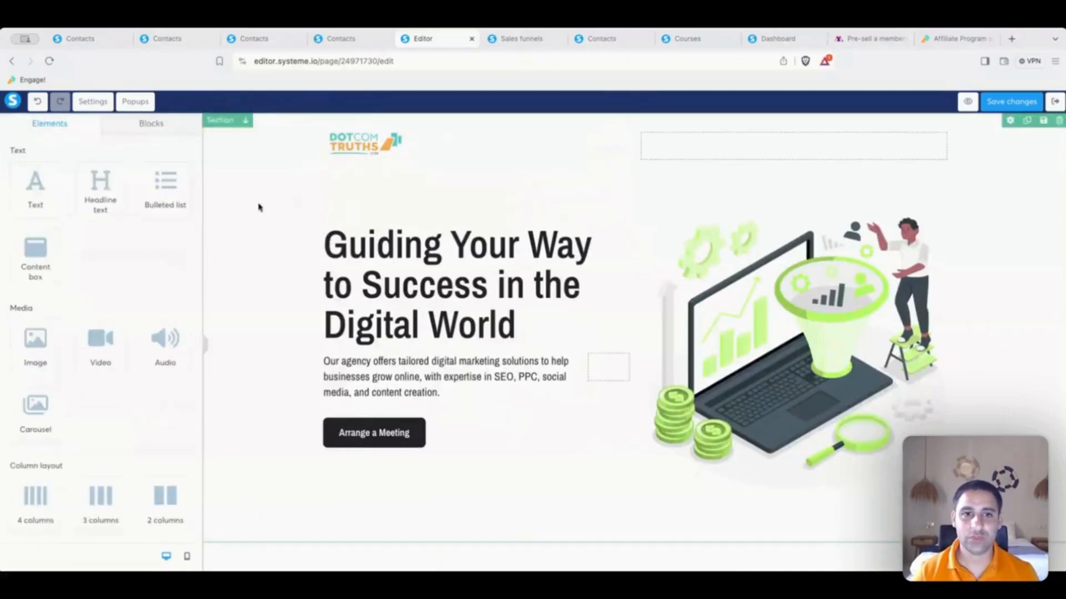
click(365, 144)
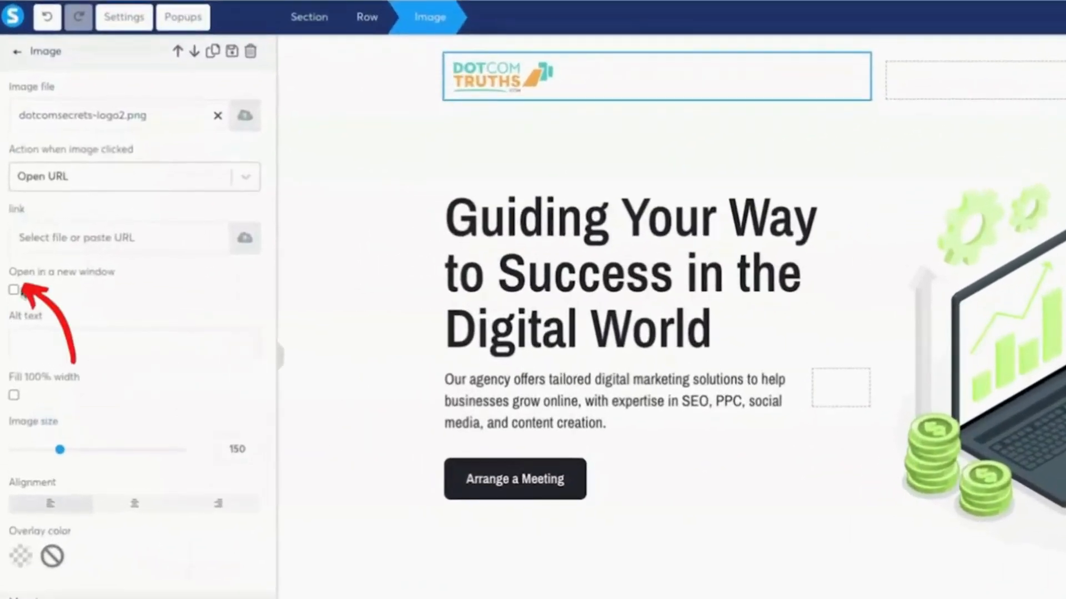
click(14, 289)
click(145, 237)
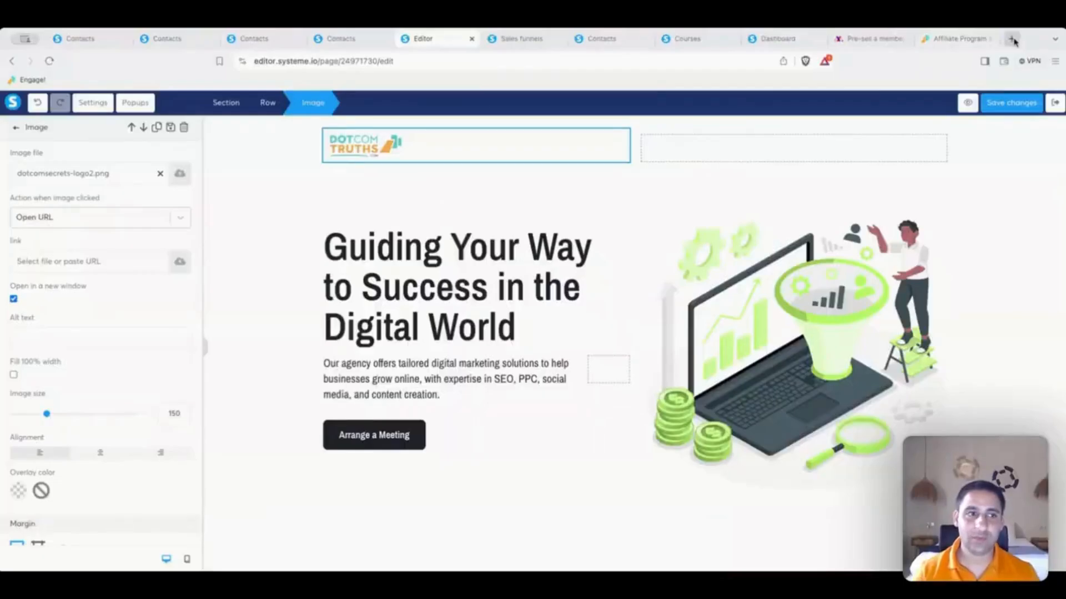
click(1012, 39)
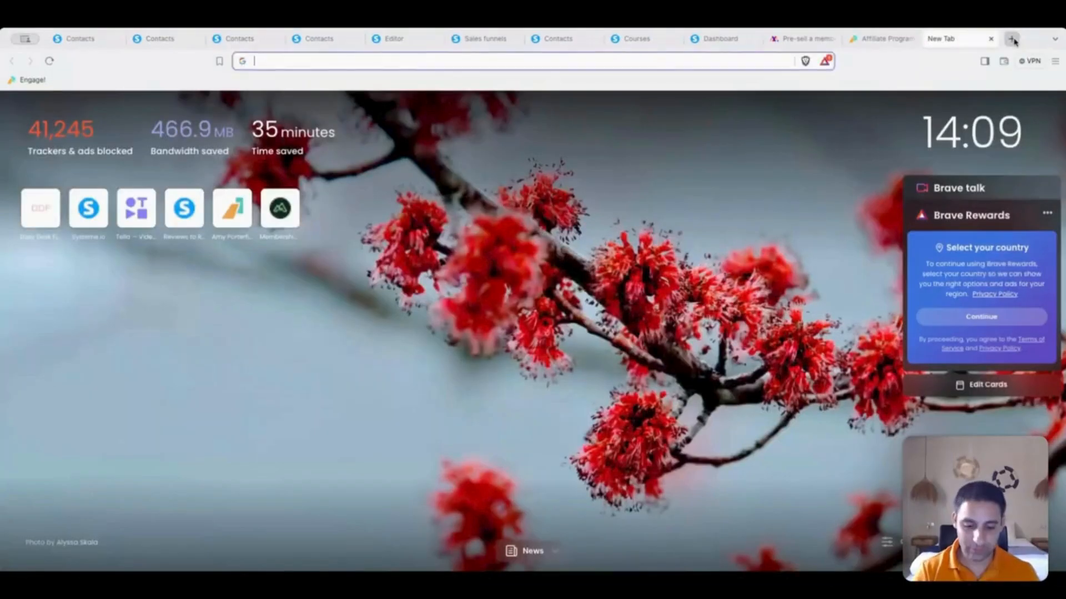
text(dotcomtruths.c)
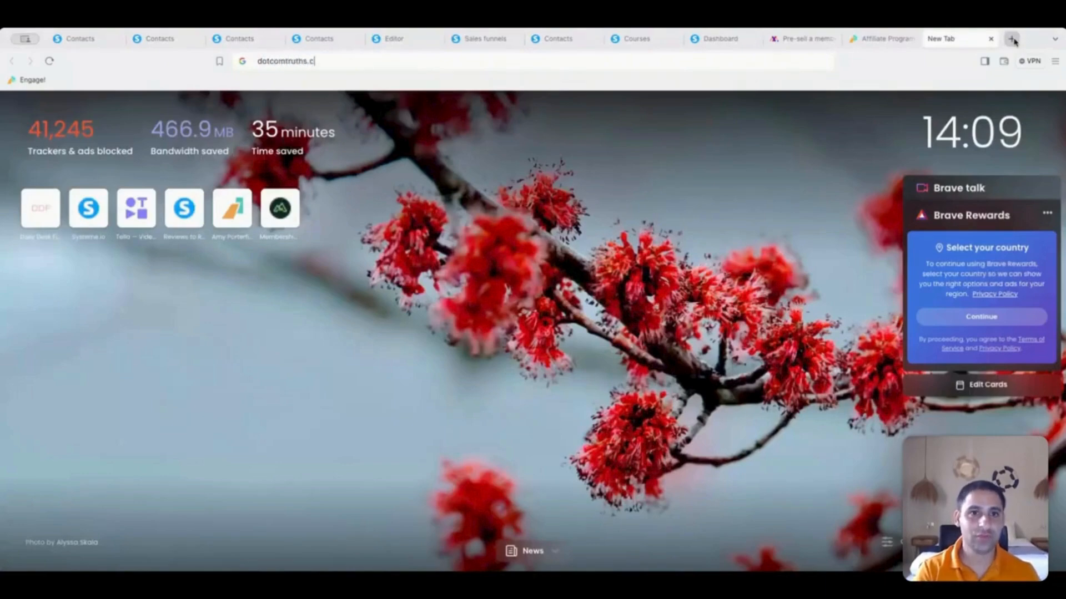
text(om)
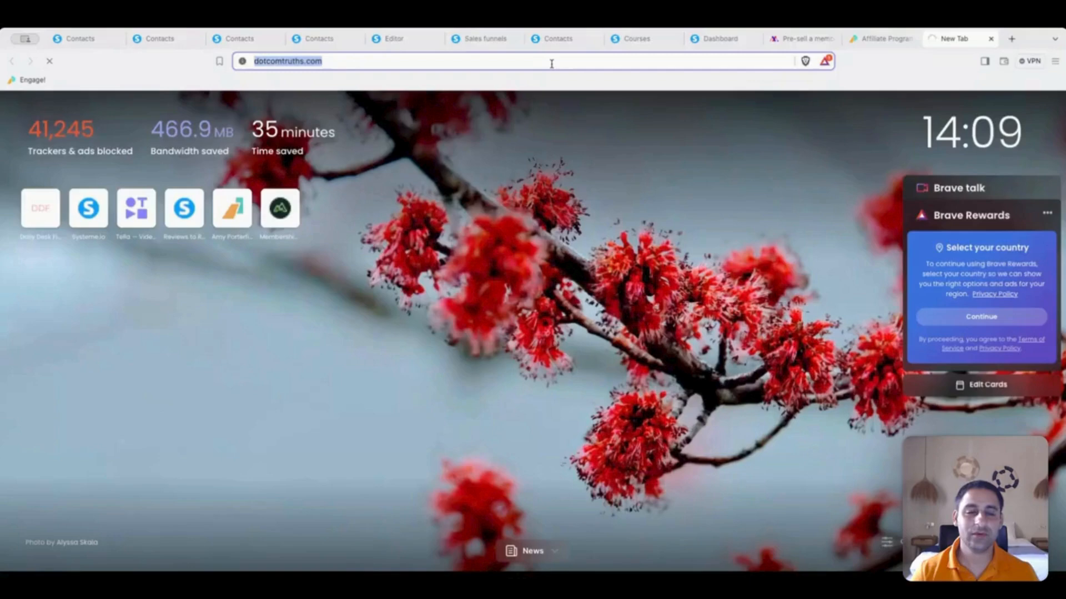
key(Return)
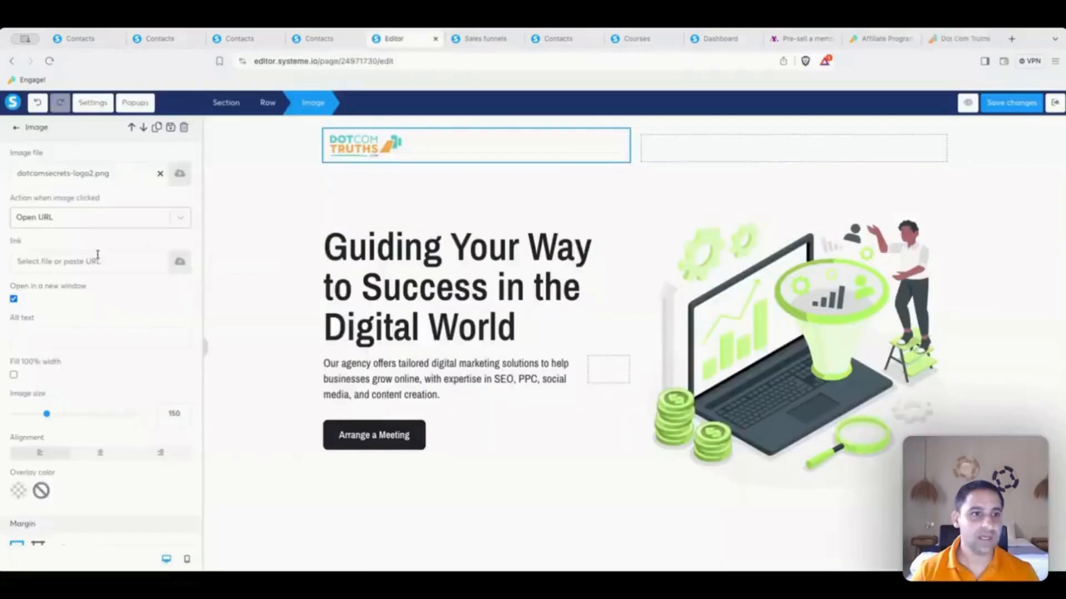
click(98, 255)
text(https://www.dotcomtruths.com/)
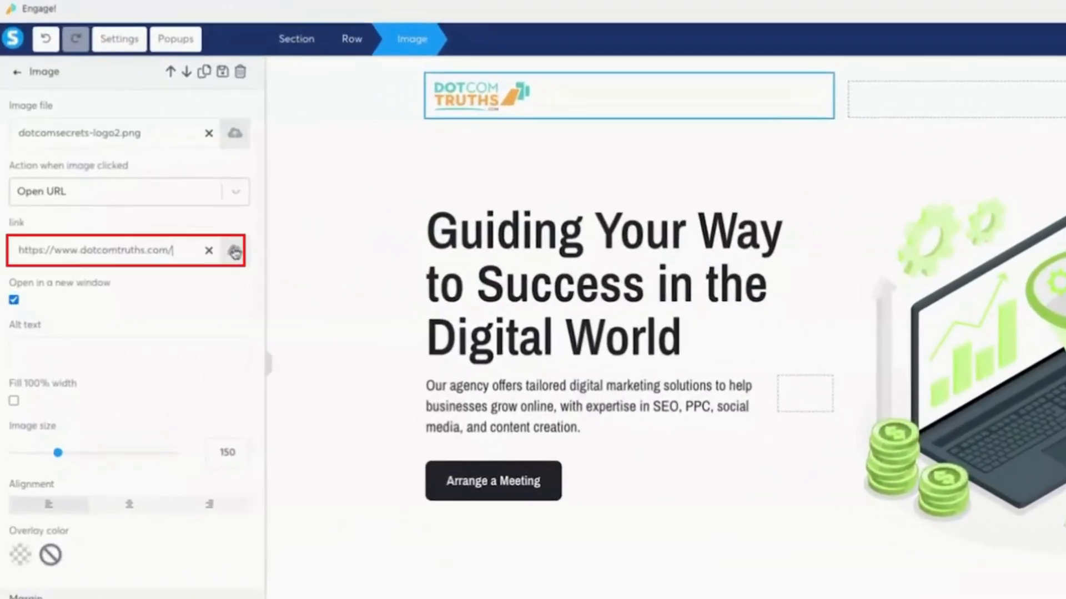
click(1003, 104)
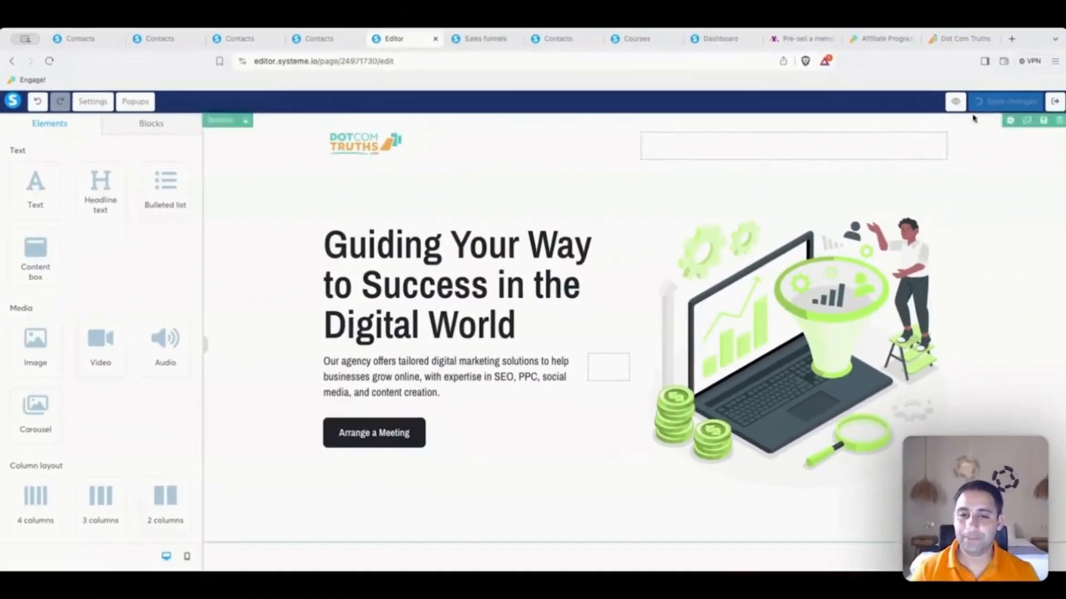
Review the hero headline and image, and page through the affiliate program checklist open in another browser tab.
click(482, 252)
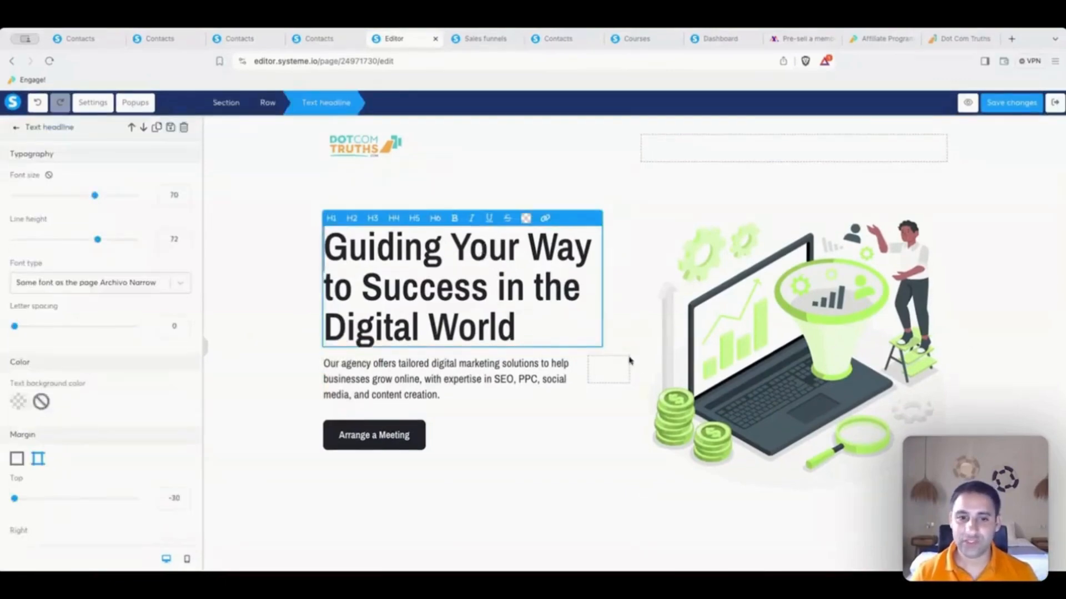
click(866, 284)
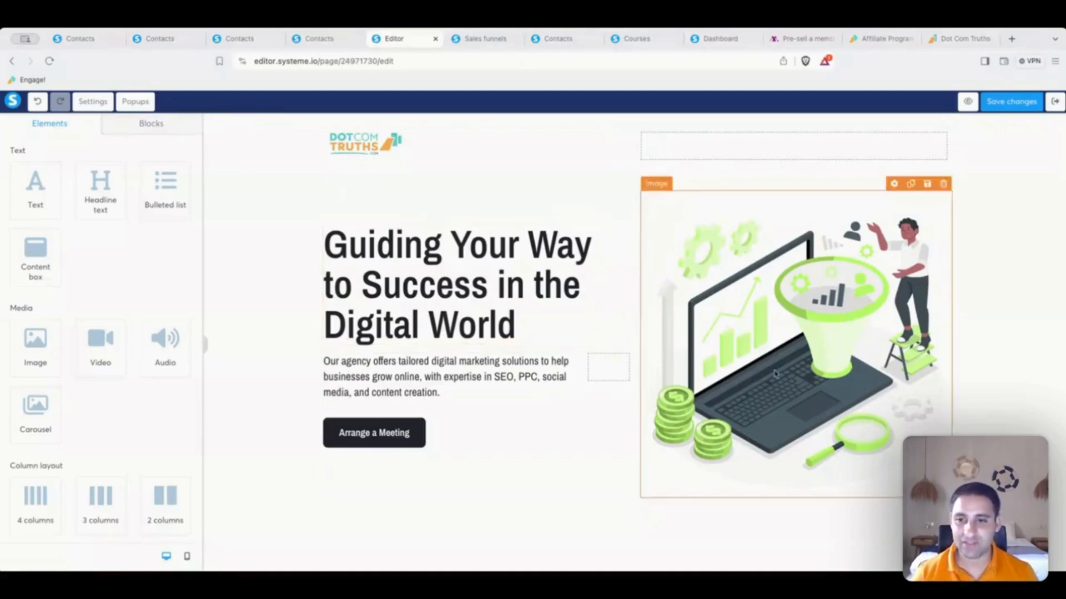
click(470, 302)
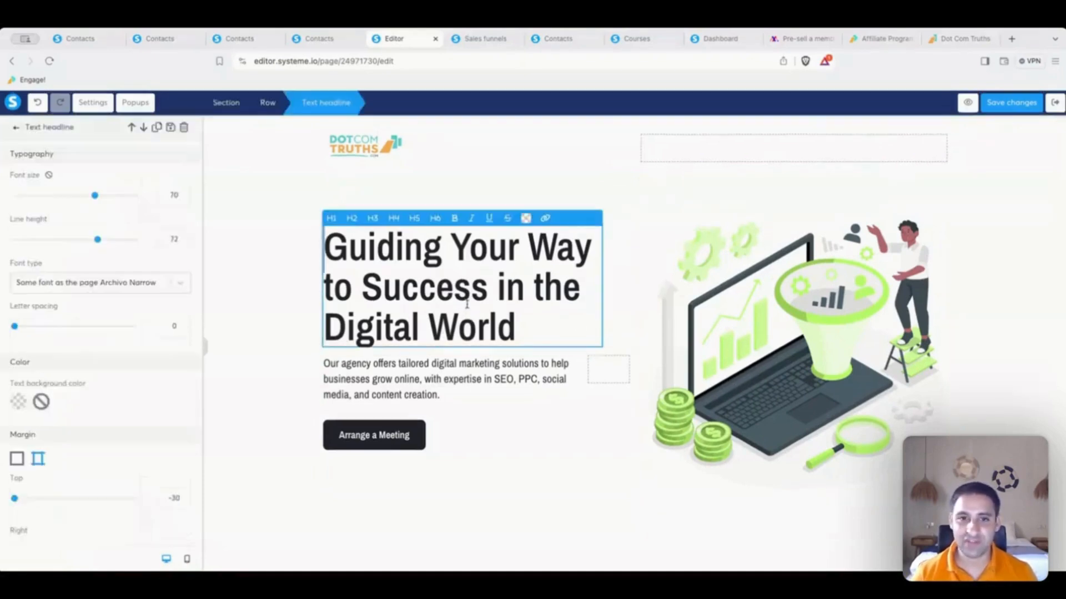
click(875, 46)
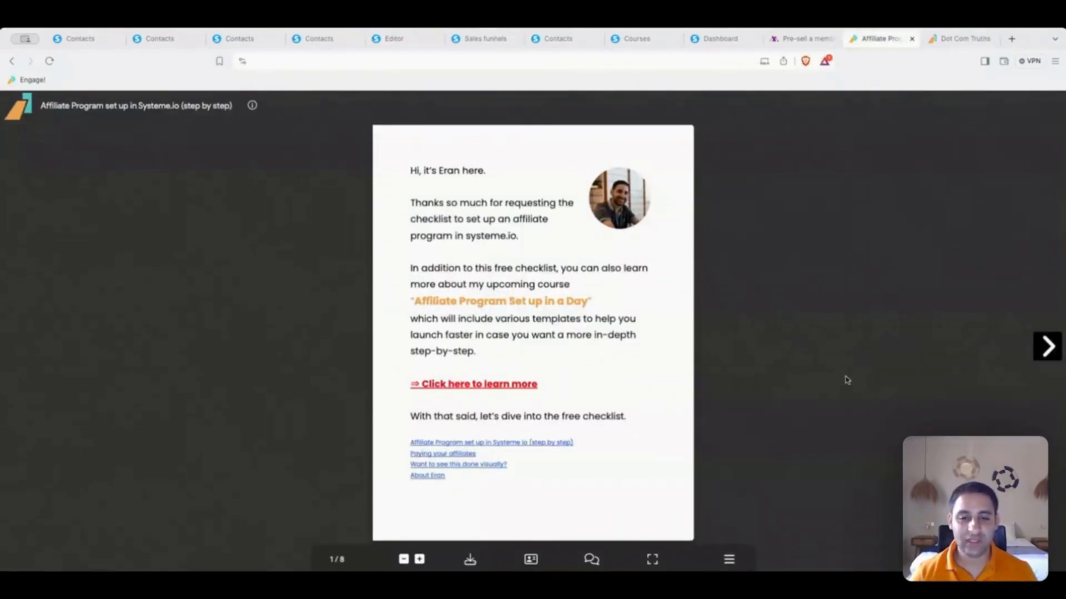
click(1047, 346)
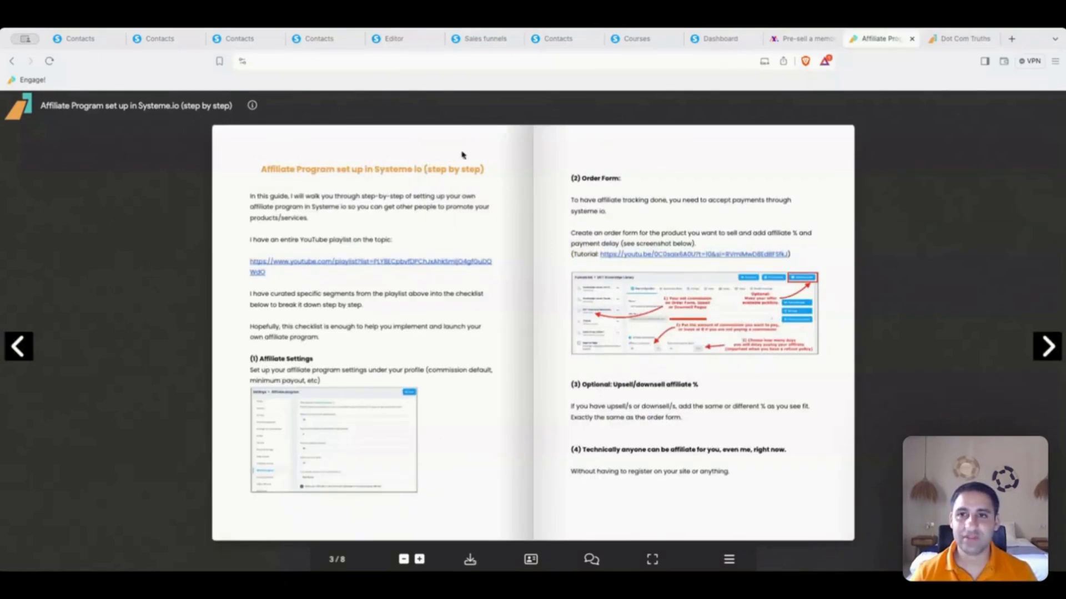
Return to the page editor and replace the hero headline text with "FREE GUIDE".
click(407, 38)
triple_click(399, 246)
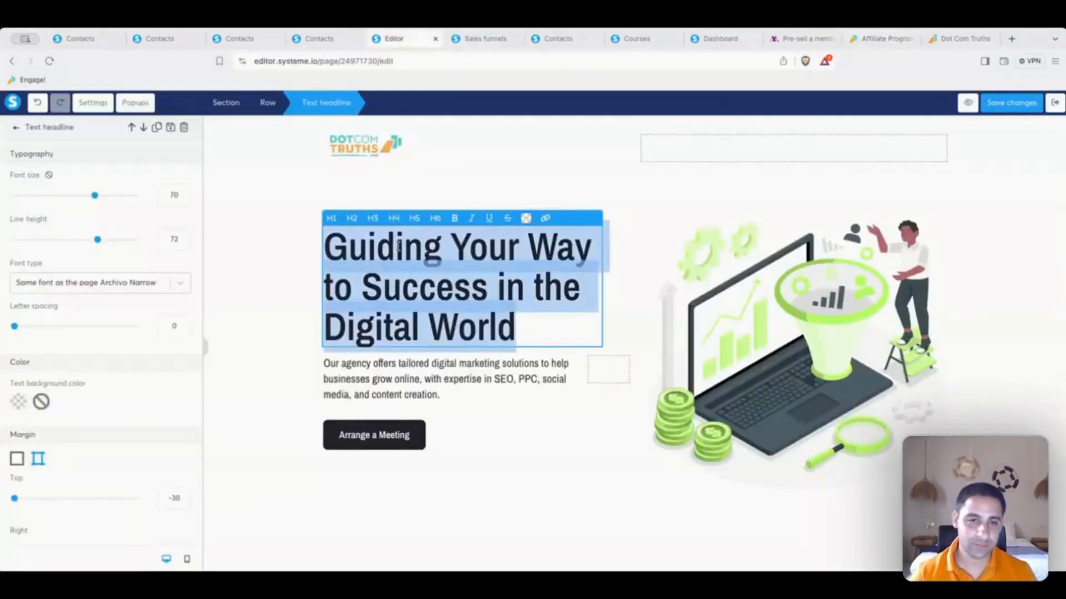
text(FREE GUIDE)
key(super+a)
click(221, 167)
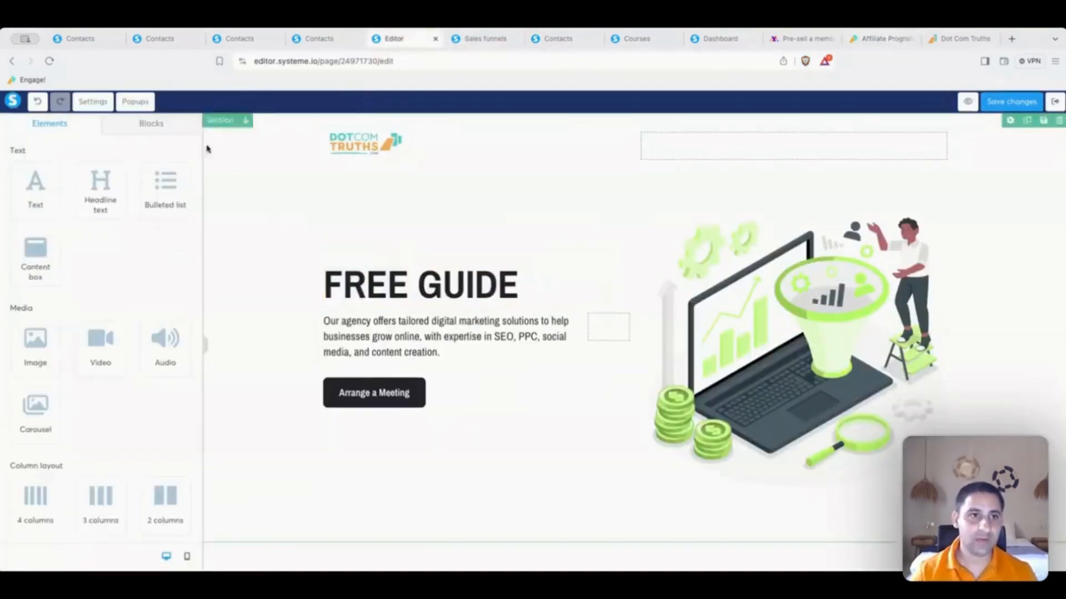
Add a headline "Set up your Affiliate Program in Systeme.io" below FREE GUIDE and delete the agency description paragraph.
drag(101, 188, 406, 302)
triple_click(379, 315)
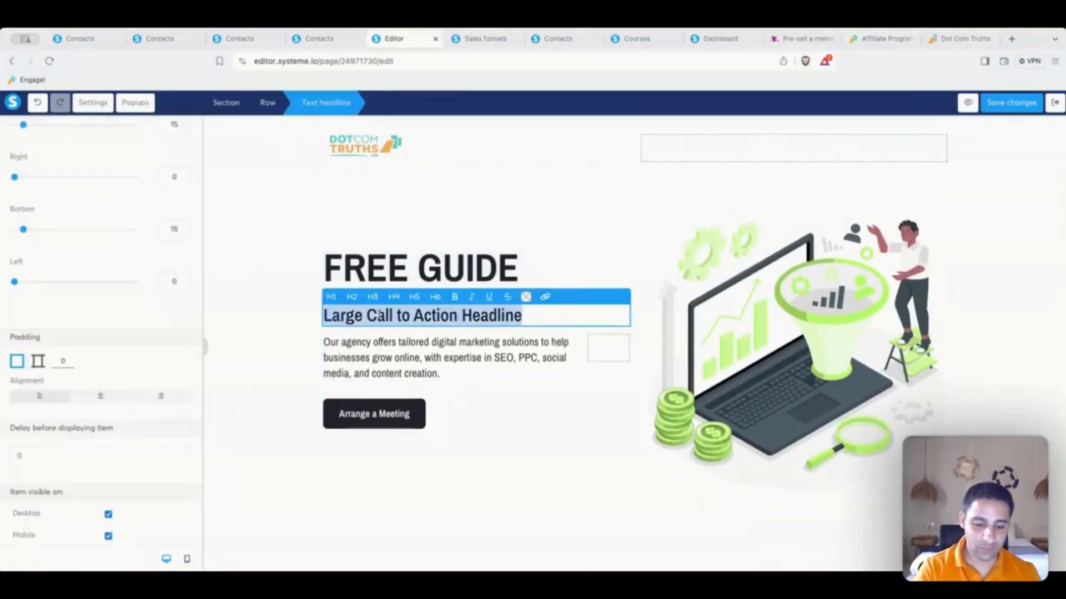
text(Set up your )
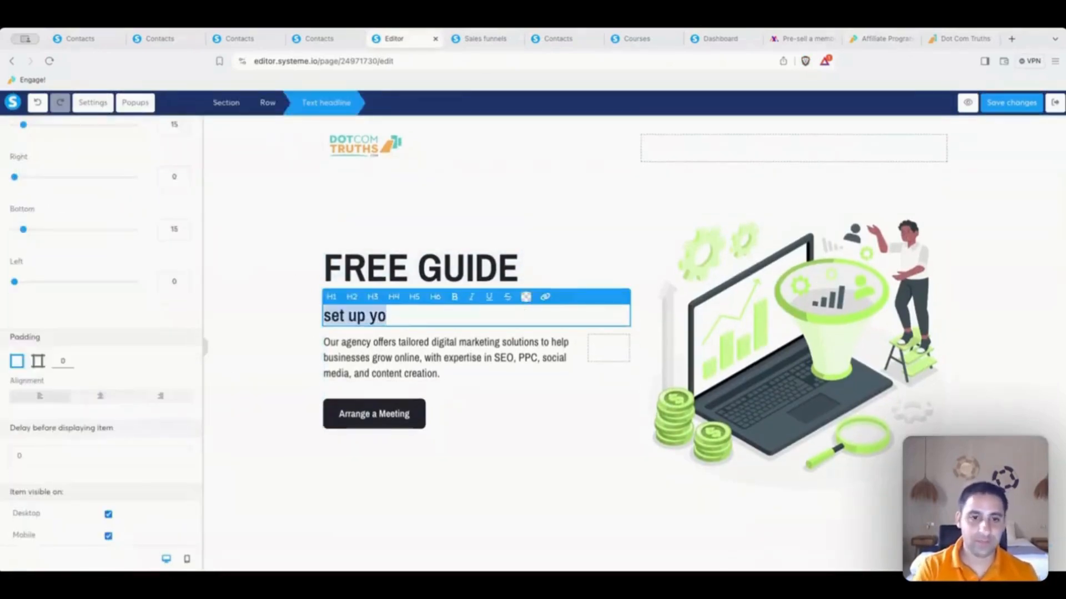
text(Affiliate Progr)
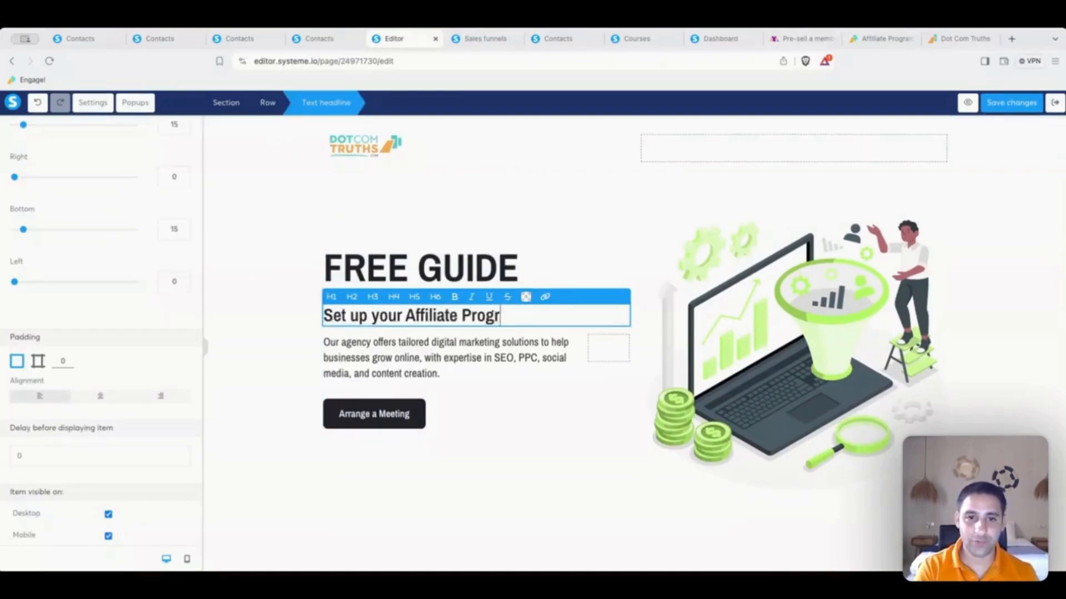
text(am in Systeme.io)
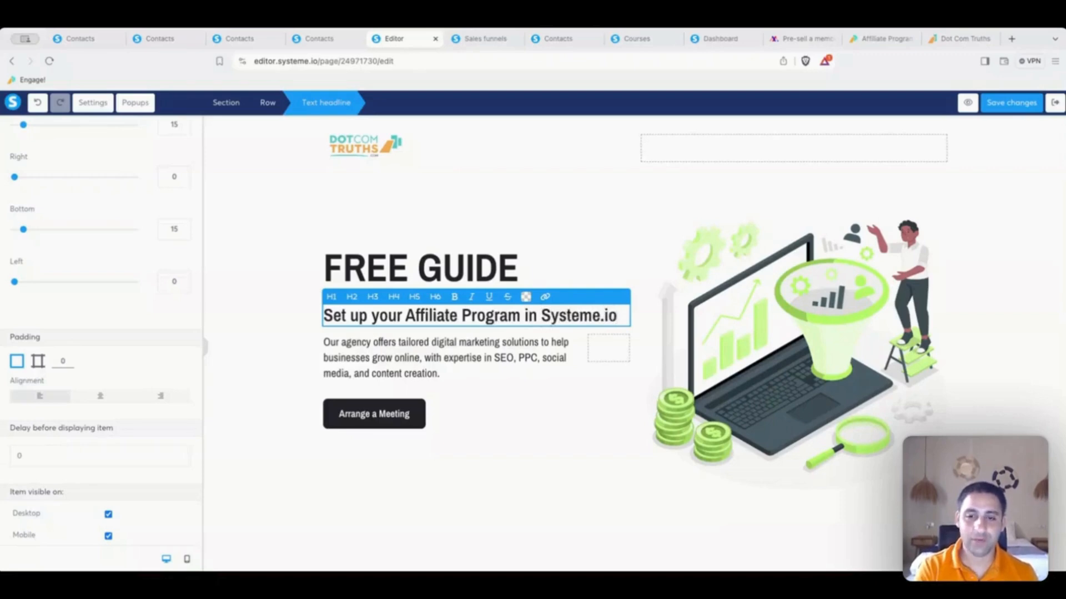
click(622, 327)
click(628, 130)
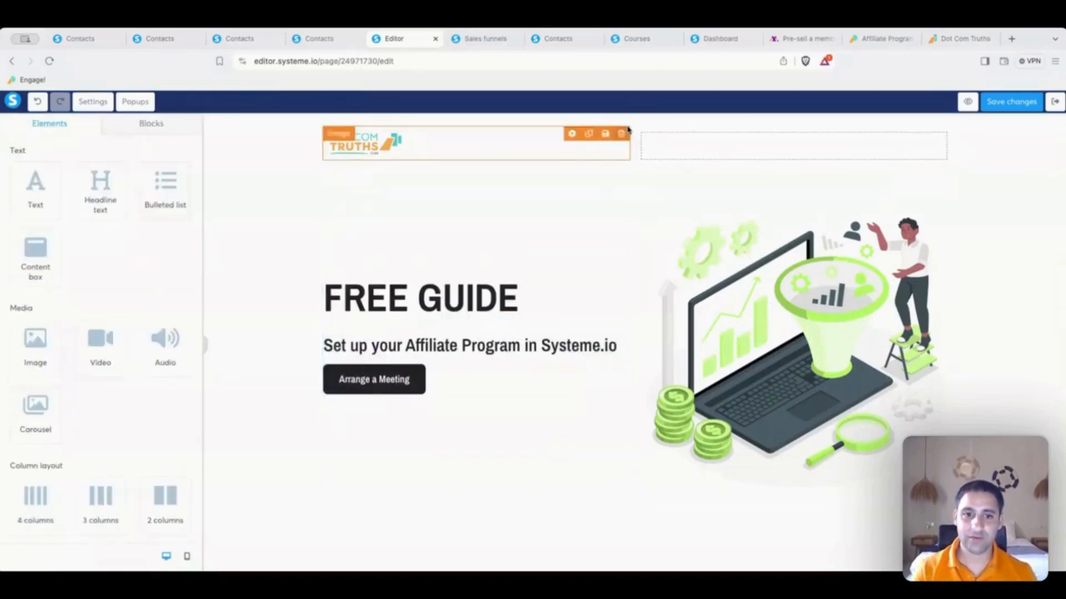
Set the top margin of the FREE GUIDE headline to 0.
drag(518, 300, 263, 269)
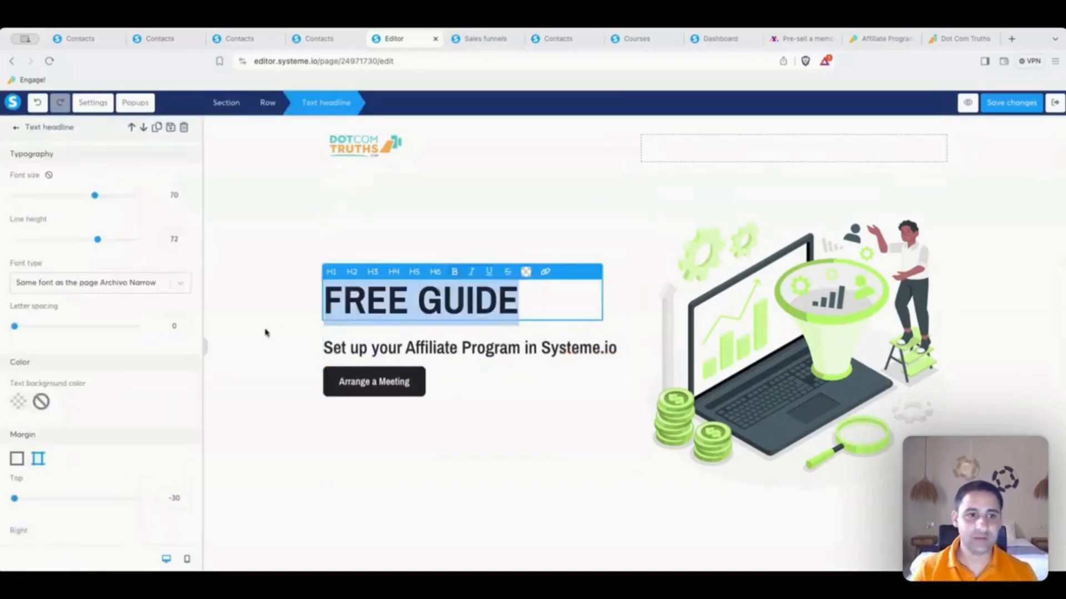
click(265, 333)
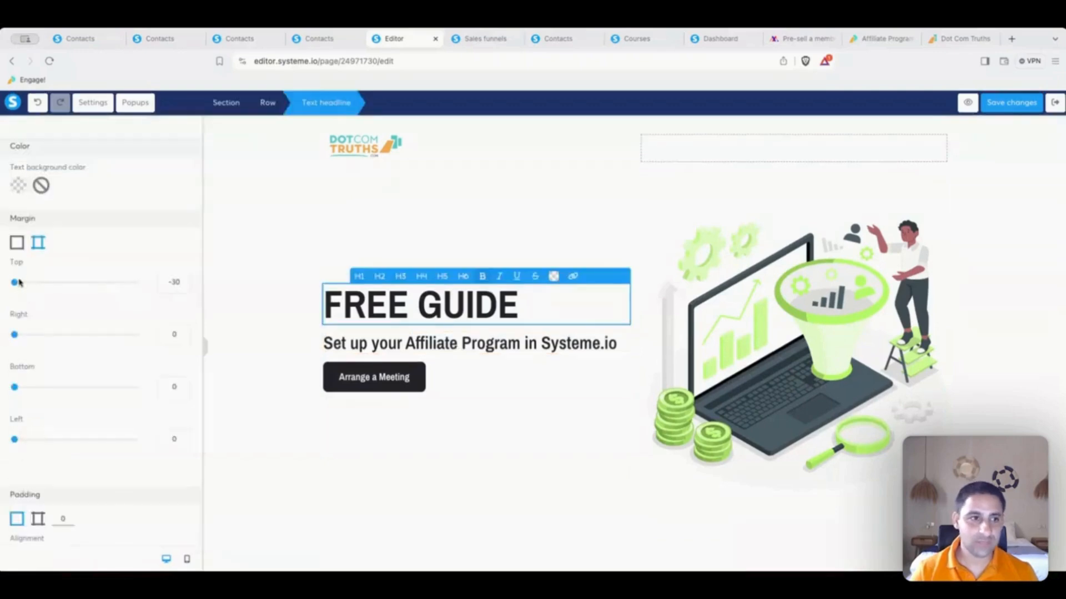
text(0)
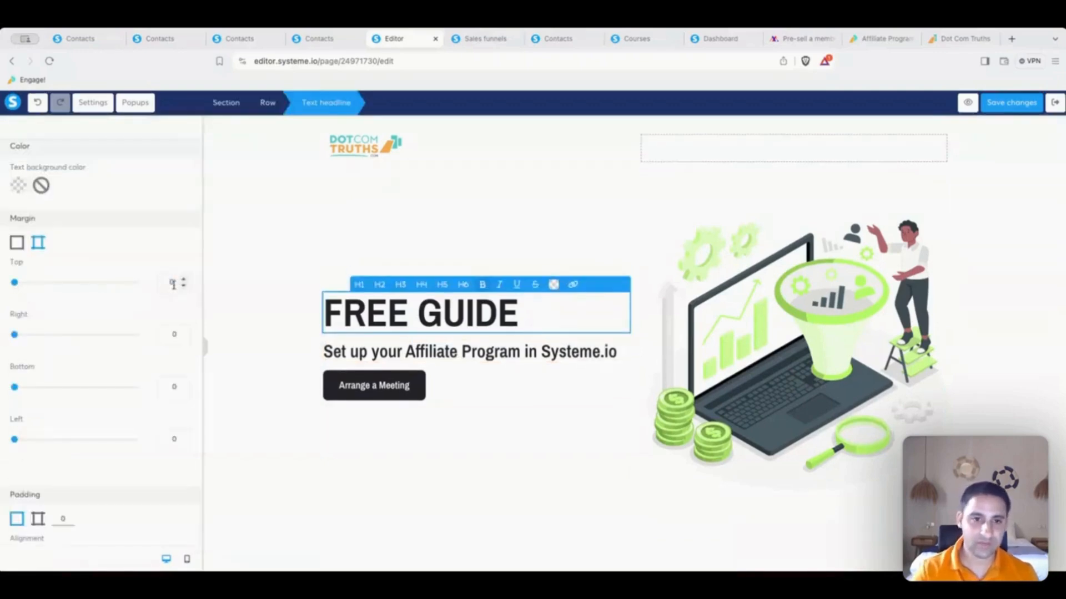
click(287, 286)
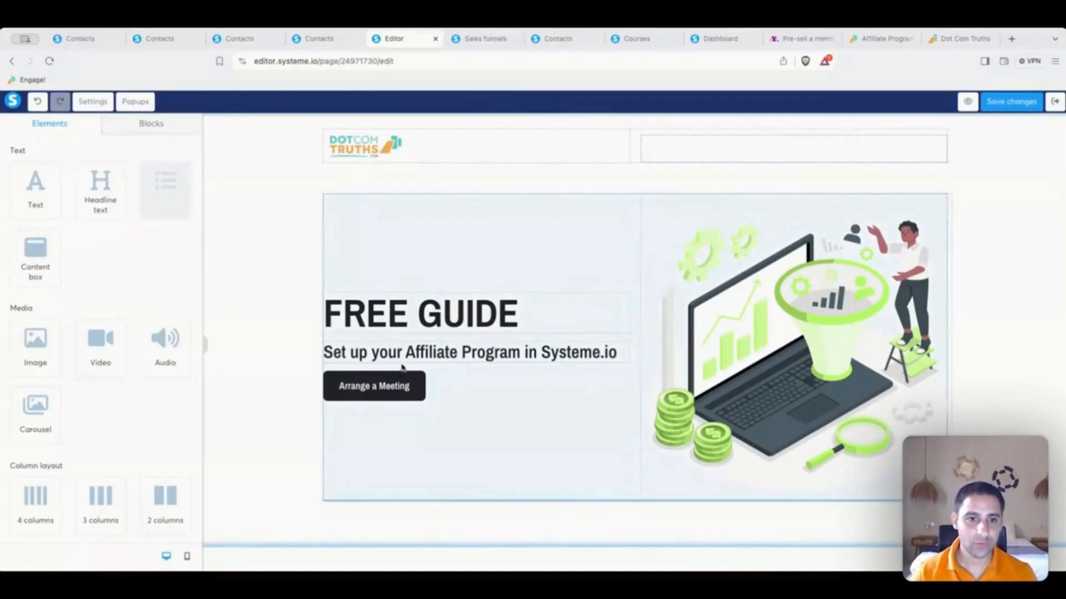
Add a bulleted list above the Arrange a Meeting button with the first item "Step by step checklist on the entire tech set up".
drag(401, 362, 404, 363)
key(shift+Down)
text(Step by step c)
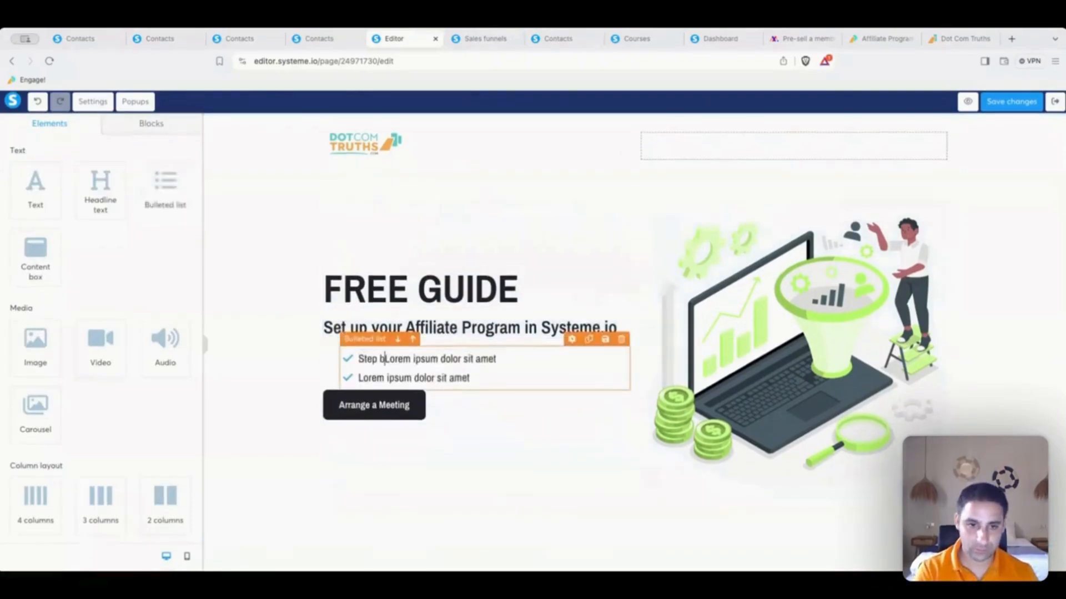
text(hecklist on the entire tech set)
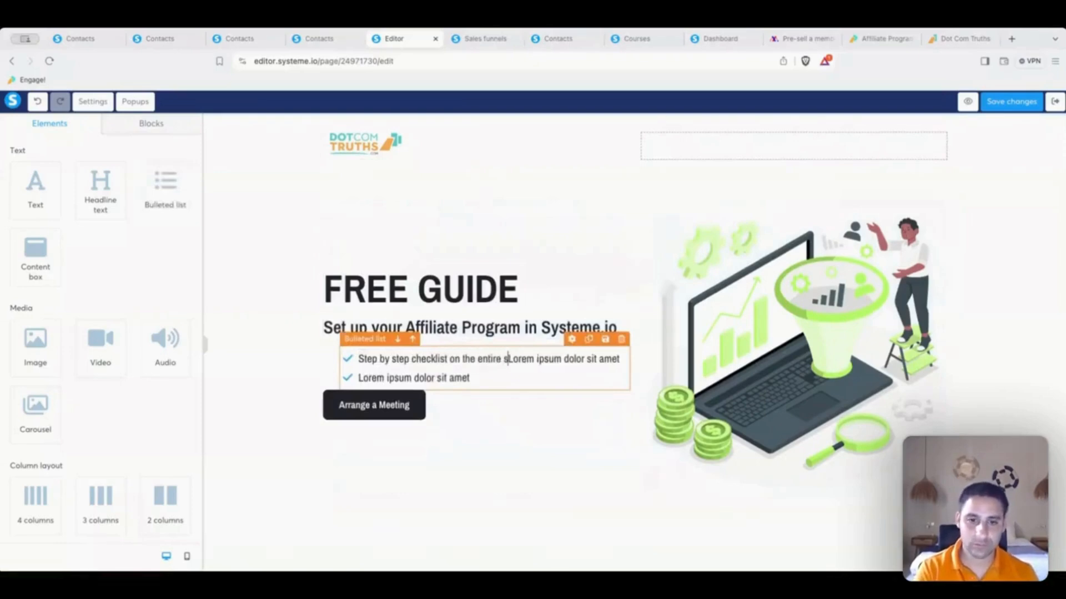
text( up)
Complete the bulleted list with "Beginner friendly video tutorials" and "Launch your affiliate program with ease".
key(Return)
text(Step by step tutorials)
key(BackSpace)
key(BackSpace)
key(BackSpace)
key(BackSpace)
key(BackSpace)
key(BackSpace)
key(BackSpace)
key(BackSpace)
key(BackSpace)
text(video tutorials)
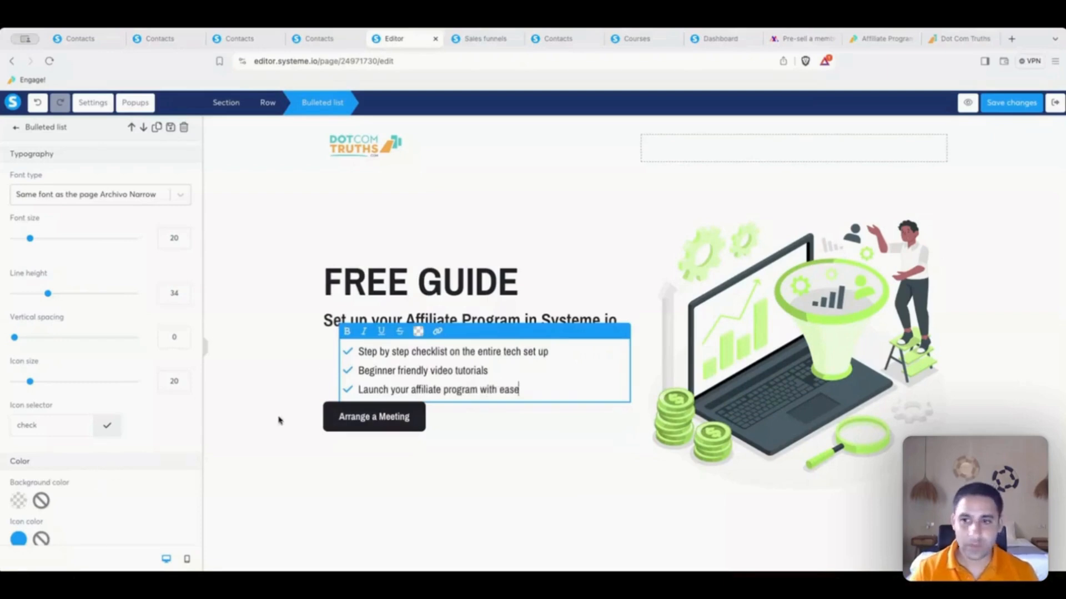
click(240, 387)
Select the hero image, preview the opt-in page, and return to the editor.
click(792, 380)
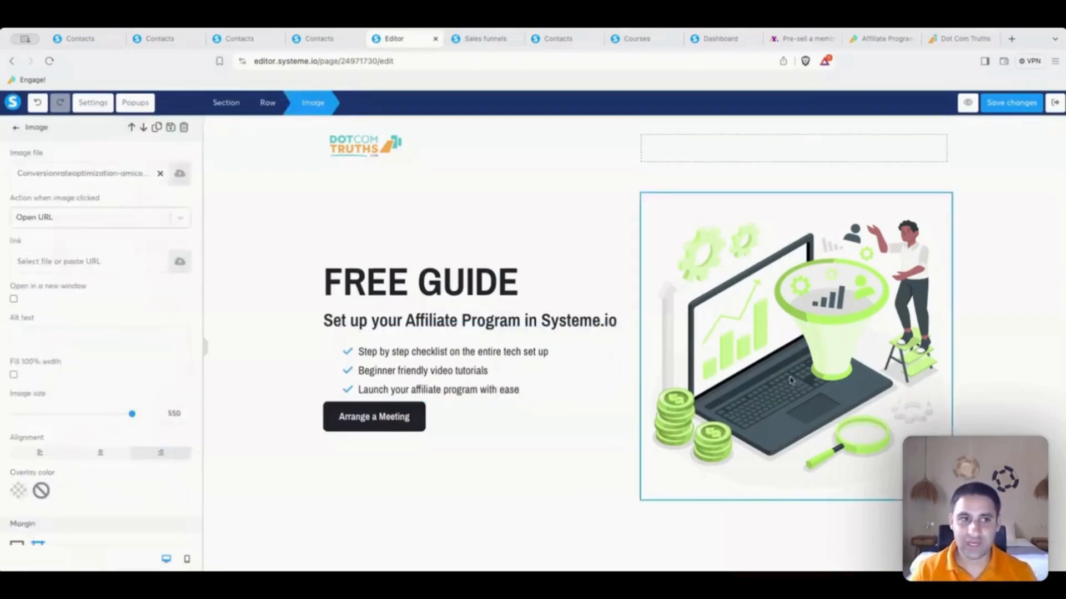
click(964, 106)
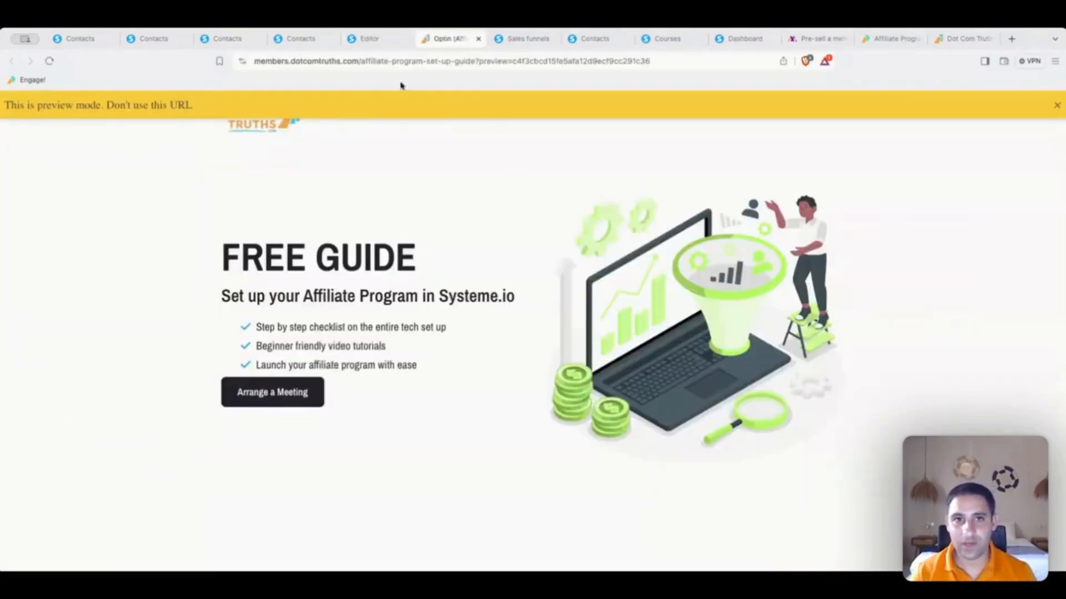
click(371, 38)
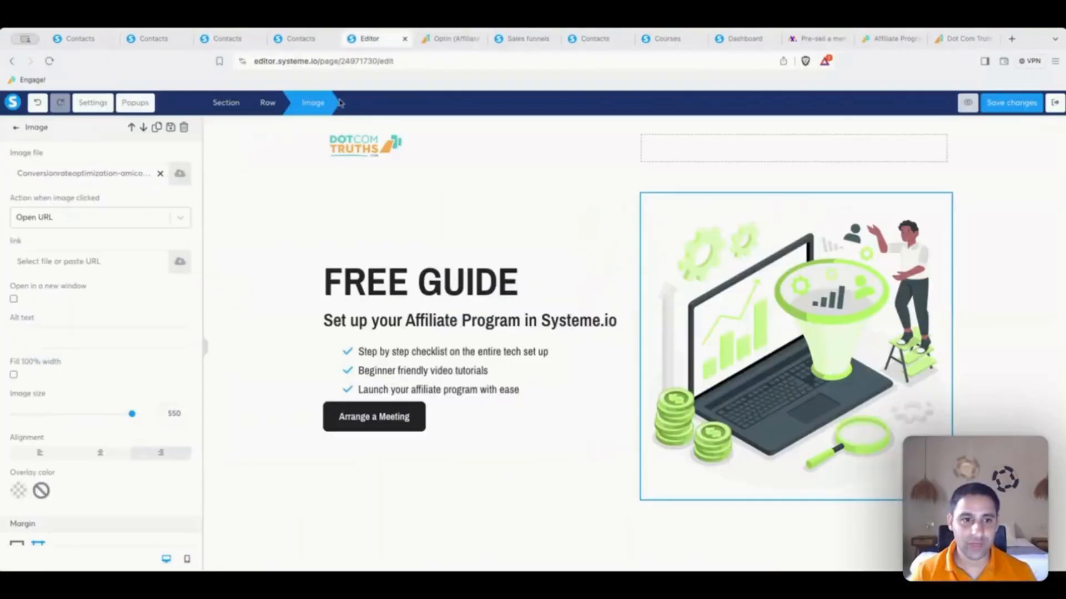
Change the bulleted list's icon color to light green 9EE64F to match the hero illustration.
click(358, 360)
scroll(37, 404, down, 3)
click(19, 435)
click(118, 343)
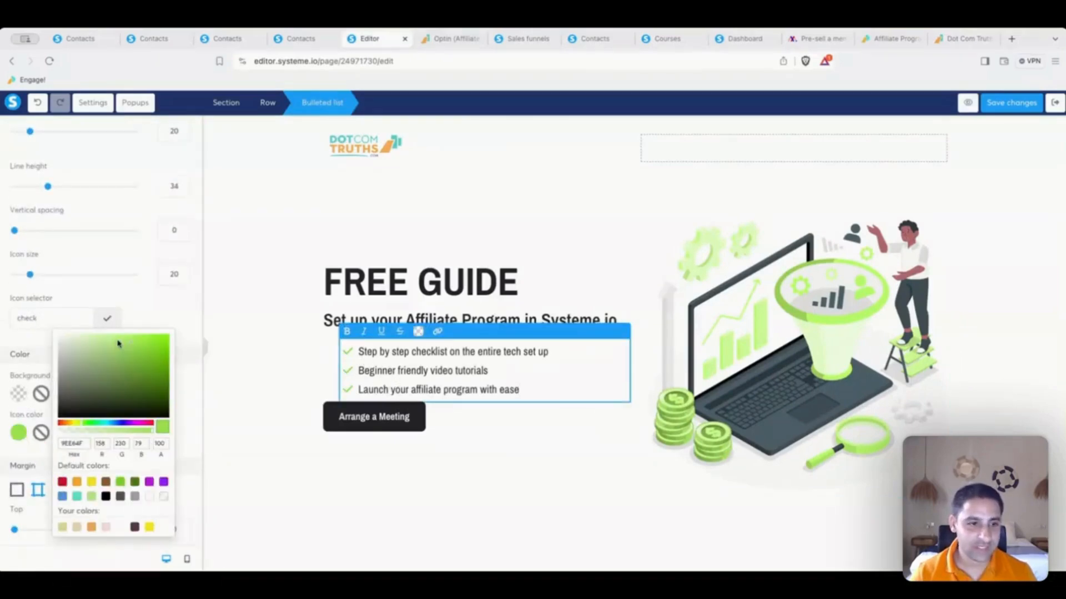
Change the bulleted list's icon to arrow-circle-right.
click(177, 344)
click(41, 314)
click(48, 414)
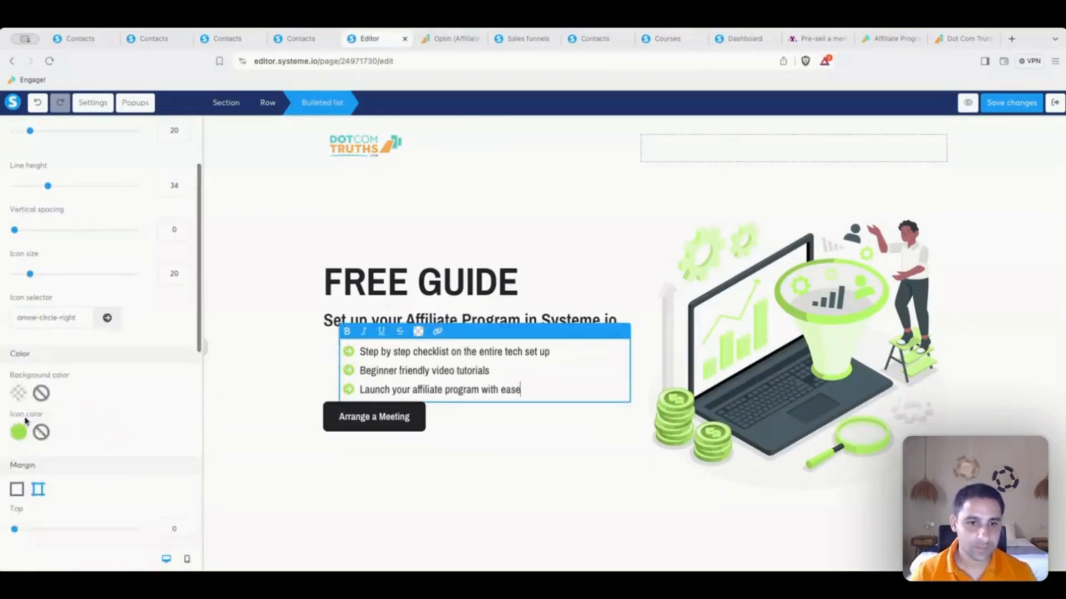
scroll(102, 373, up, 3)
scroll(102, 373, down, 5)
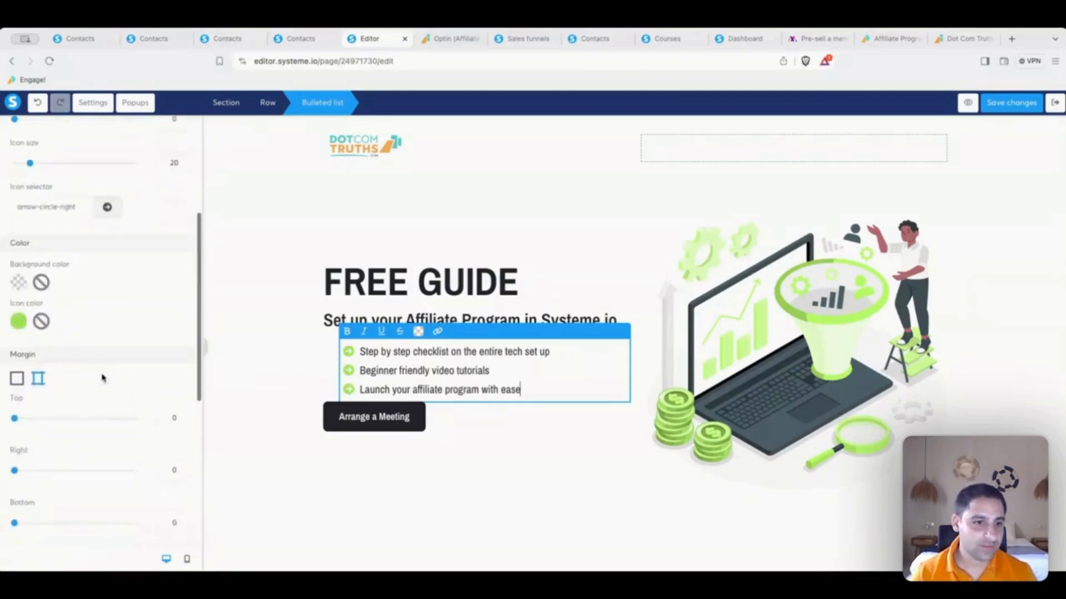
Set the bulleted list's left margin to 0.
scroll(32, 442, up, 4)
scroll(91, 293, down, 6)
click(32, 459)
drag(32, 459, 15, 460)
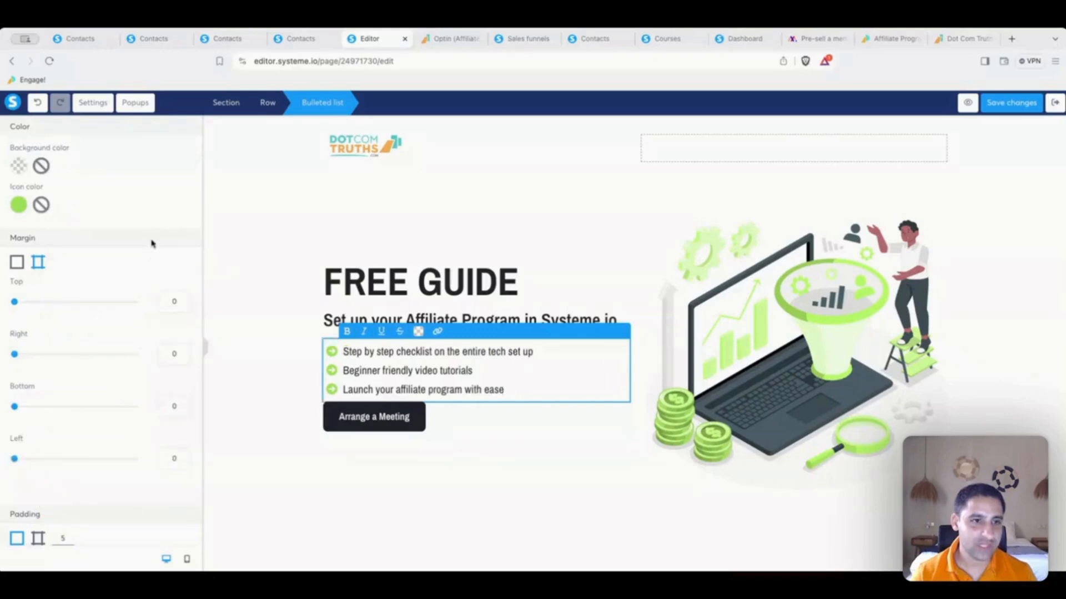
Set the bulleted list's vertical spacing to 20.
scroll(152, 244, up, 4)
click(167, 197)
text(230)
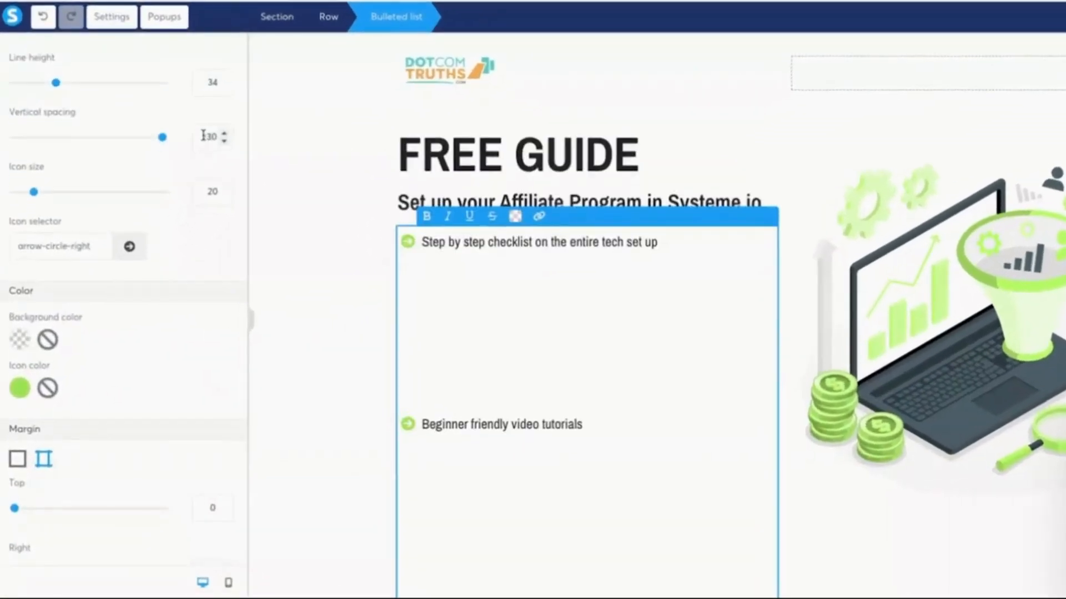
key(BackSpace)
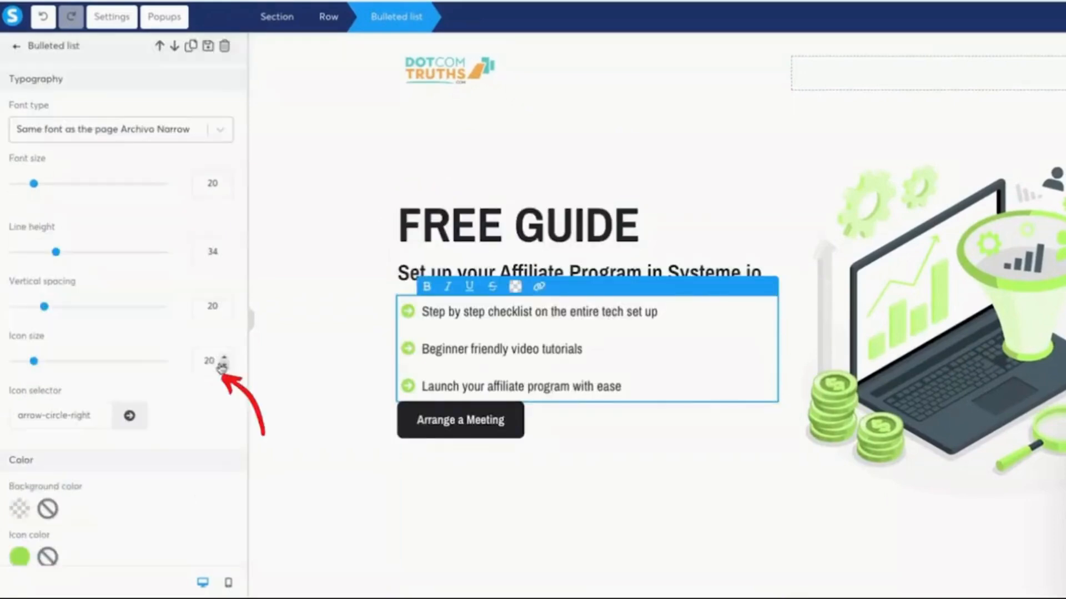
Set both the icon size and the font size of the bulleted list to 22.
click(223, 358)
click(223, 358)
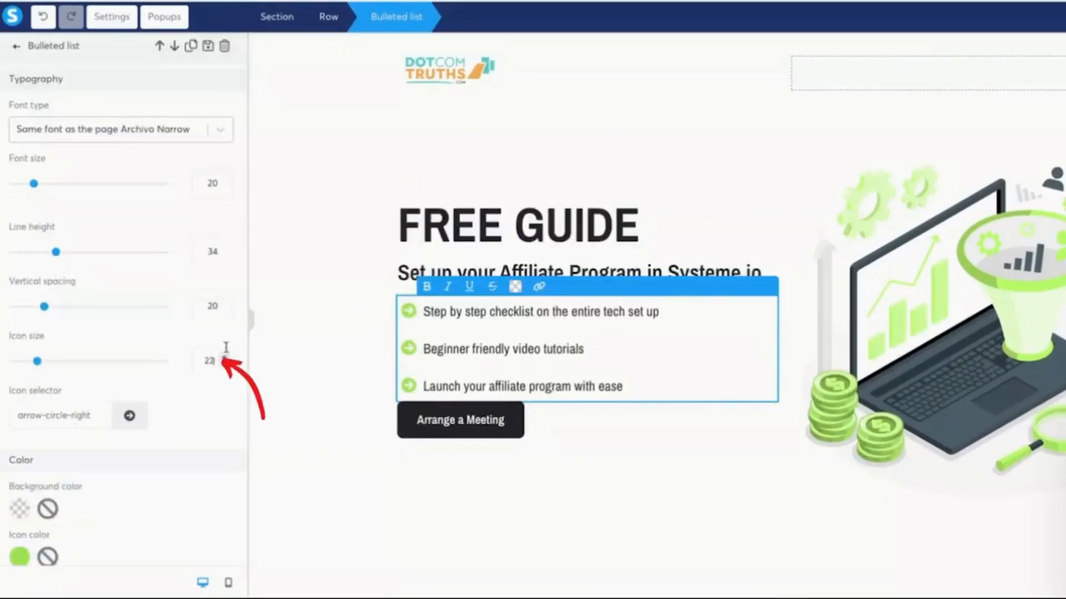
click(225, 182)
click(224, 182)
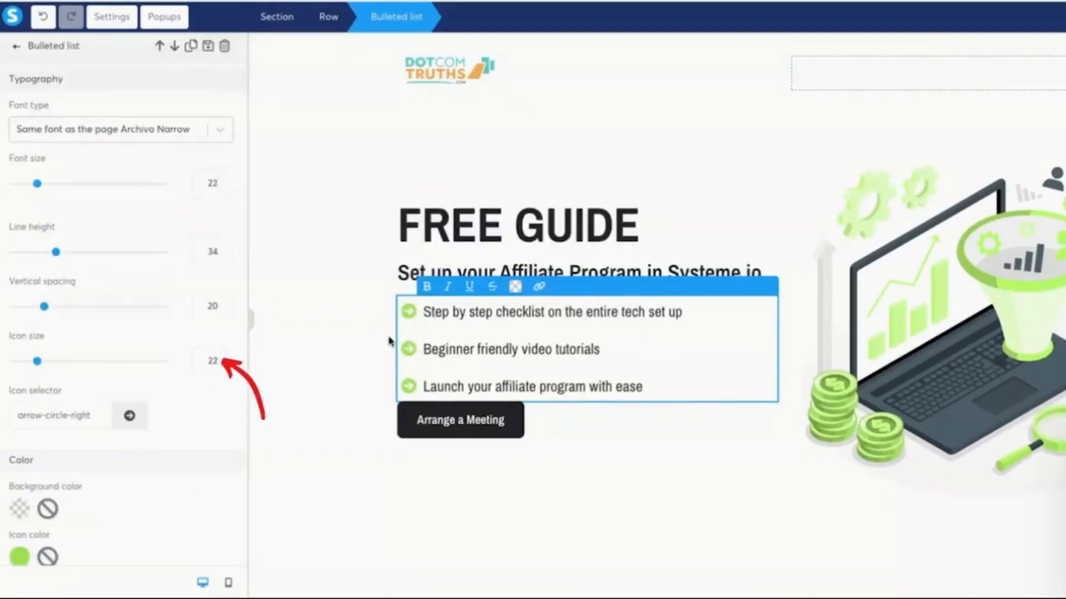
click(390, 341)
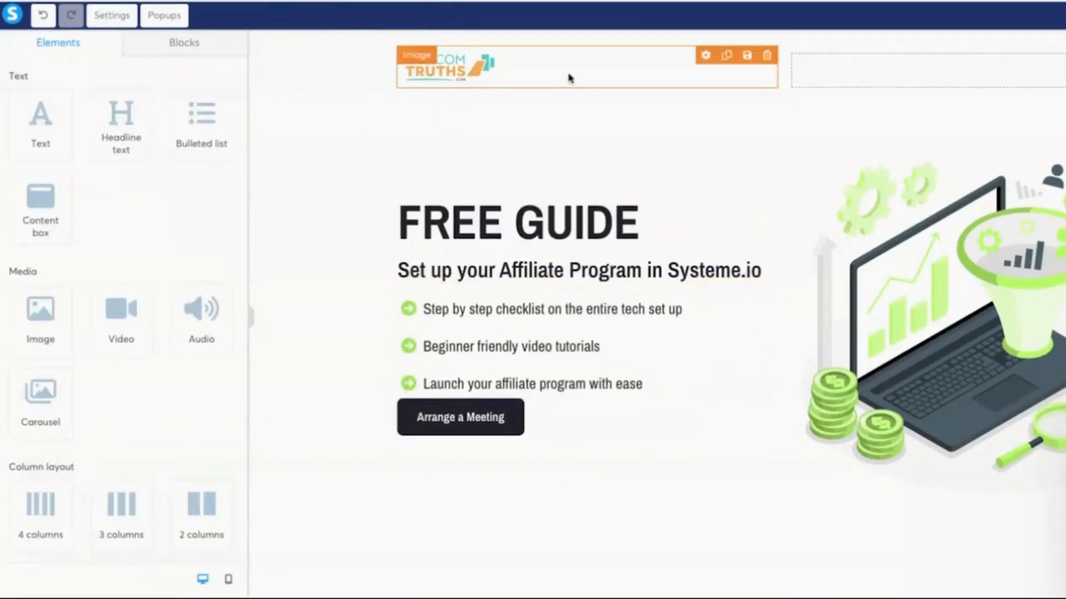
Set the page's default typography to the Google font Montserrat in style Medium 500.
click(112, 22)
click(136, 161)
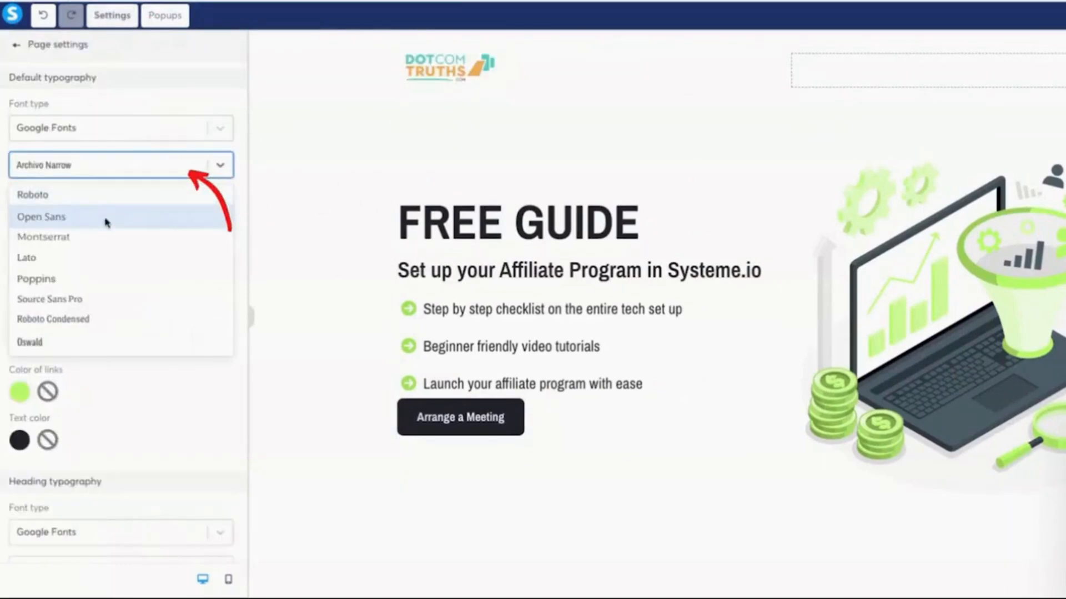
click(122, 234)
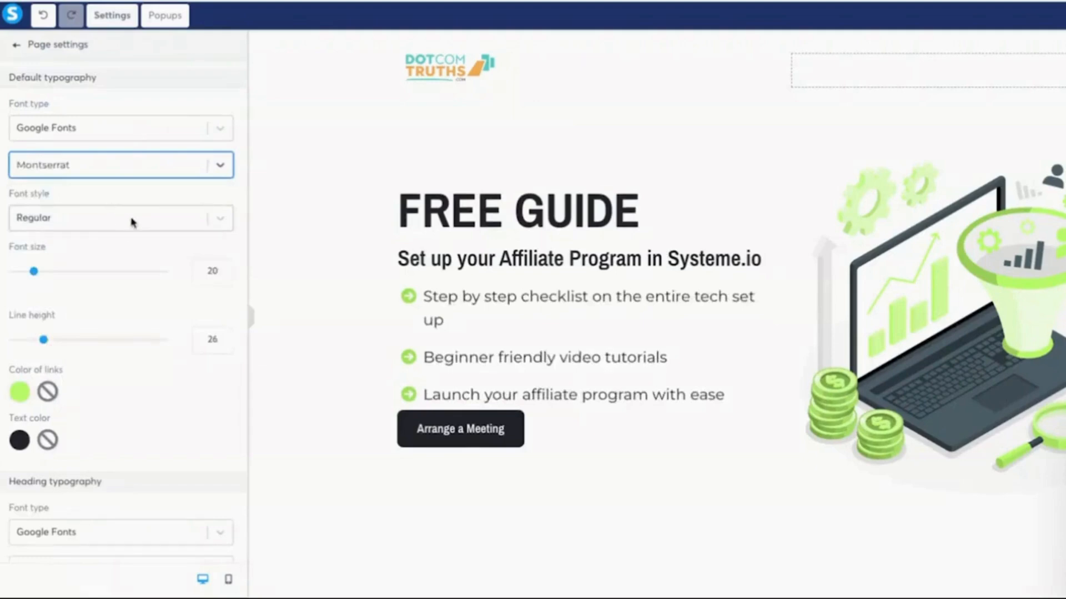
click(133, 222)
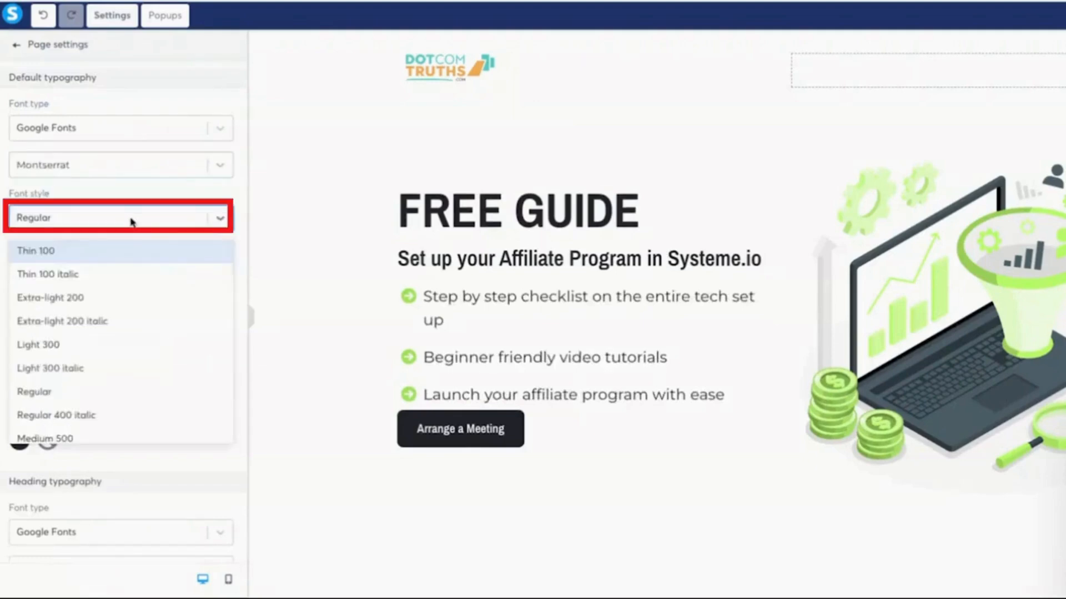
scroll(131, 422, down, 1)
click(131, 417)
Set the page's heading typography to the Google font Montserrat in style Bold 700.
scroll(112, 395, down, 3)
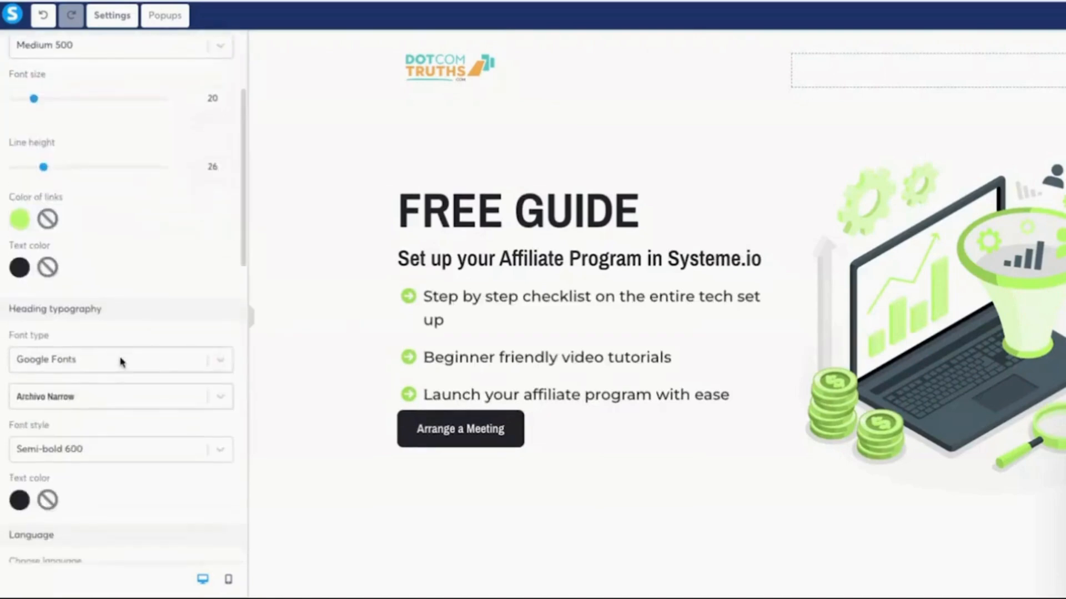
click(118, 360)
click(120, 361)
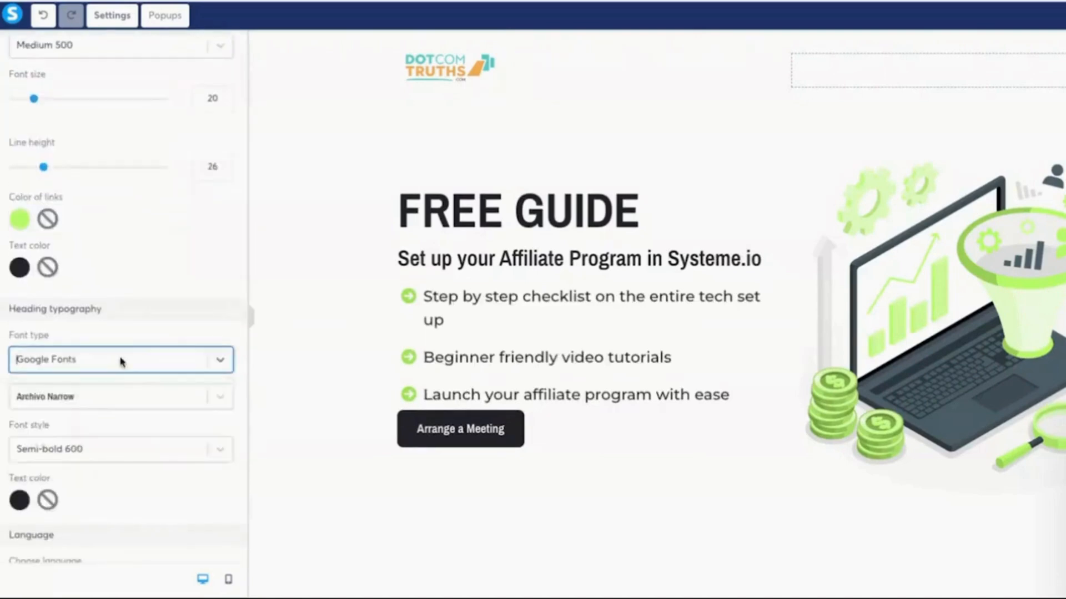
click(111, 397)
click(90, 469)
scroll(105, 423, down, 1)
click(104, 387)
scroll(111, 469, down, 3)
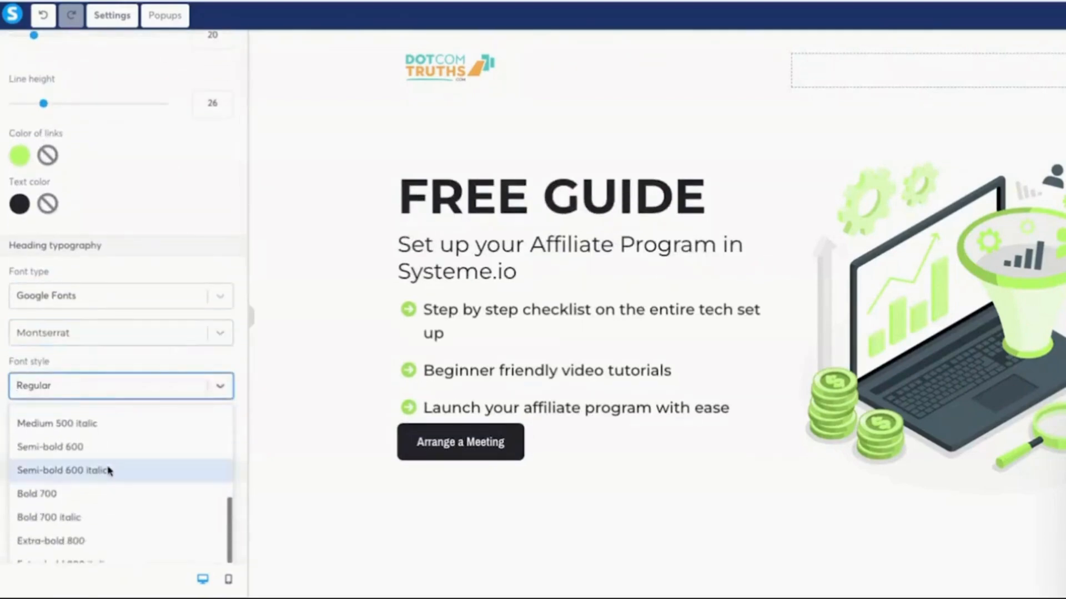
click(111, 495)
click(288, 314)
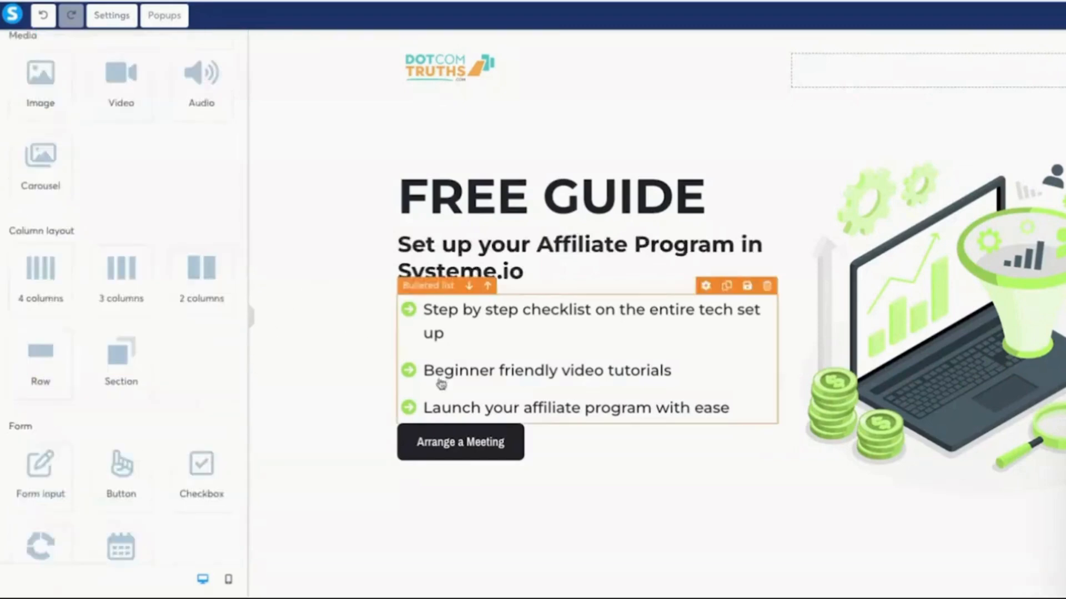
Make the "Arrange a Meeting" button use the same font as the page, Montserrat.
click(460, 442)
scroll(144, 191, down, 5)
scroll(143, 191, down, 1)
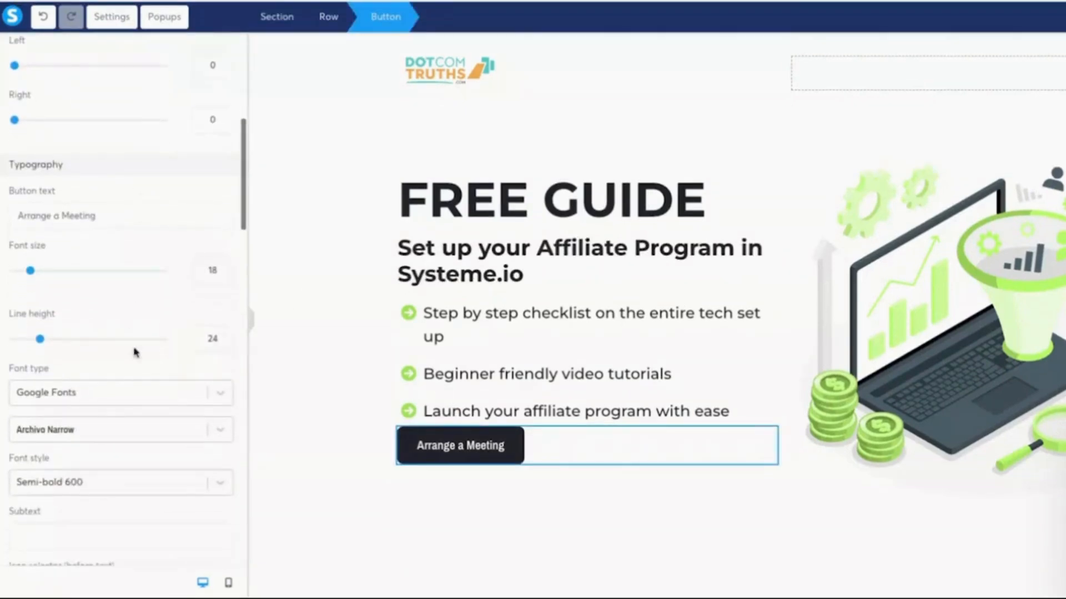
click(150, 392)
click(151, 425)
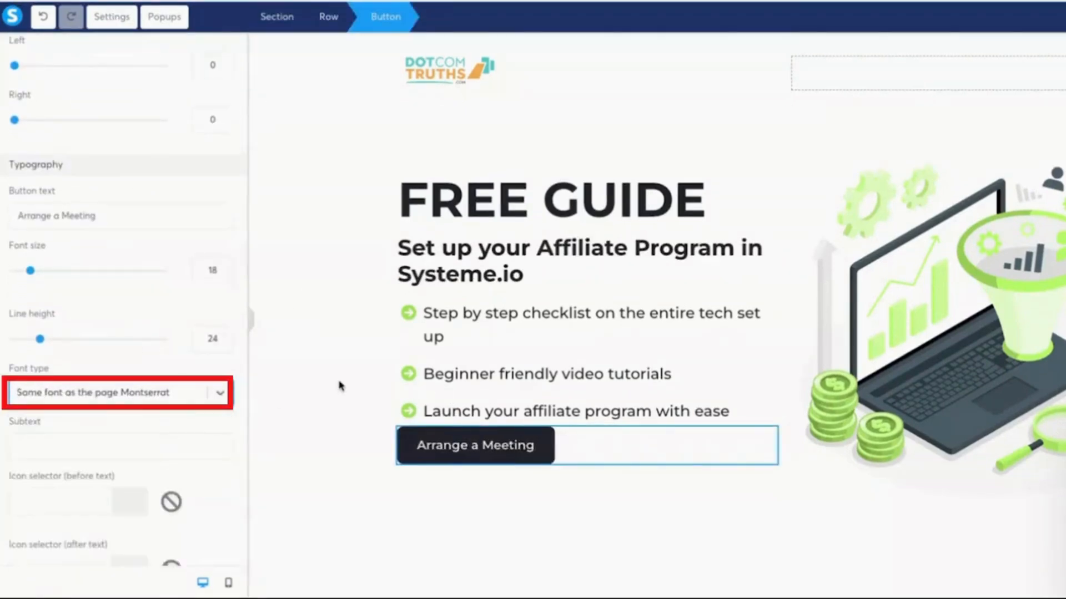
Replace the "Arrange a Meeting" button text with "Download the FREE Guide".
click(488, 446)
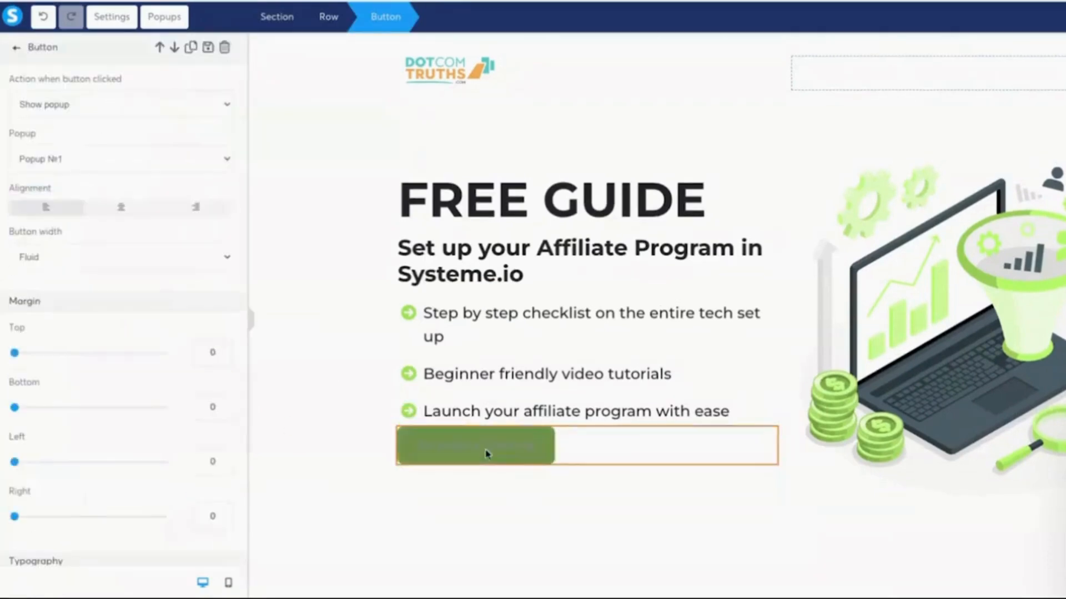
scroll(112, 226, down, 4)
scroll(112, 226, down, 3)
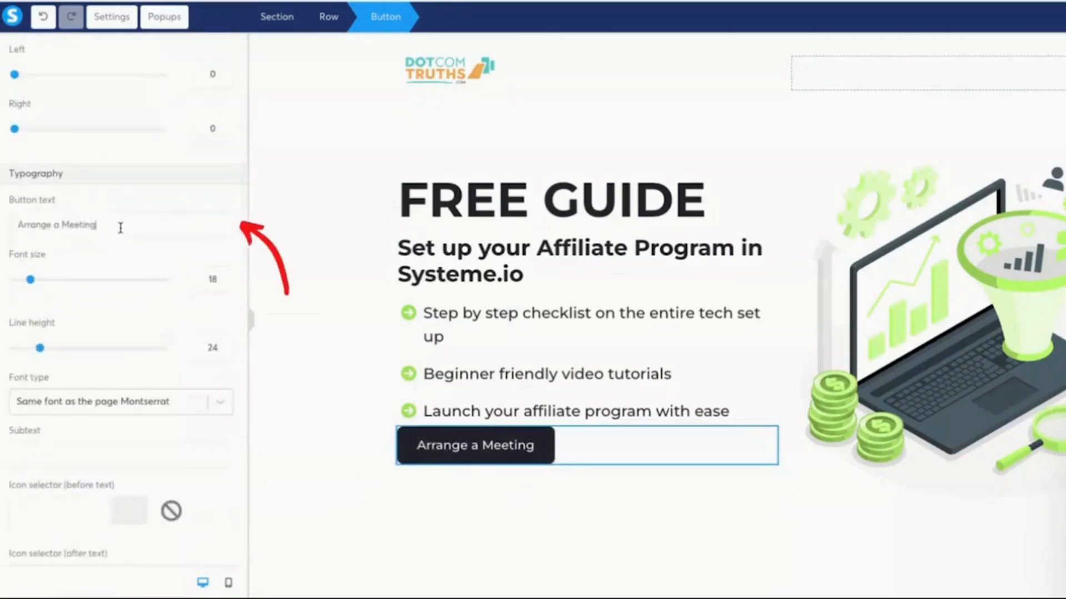
triple_click(118, 225)
text(DOWN)
text(Download the free Guide)
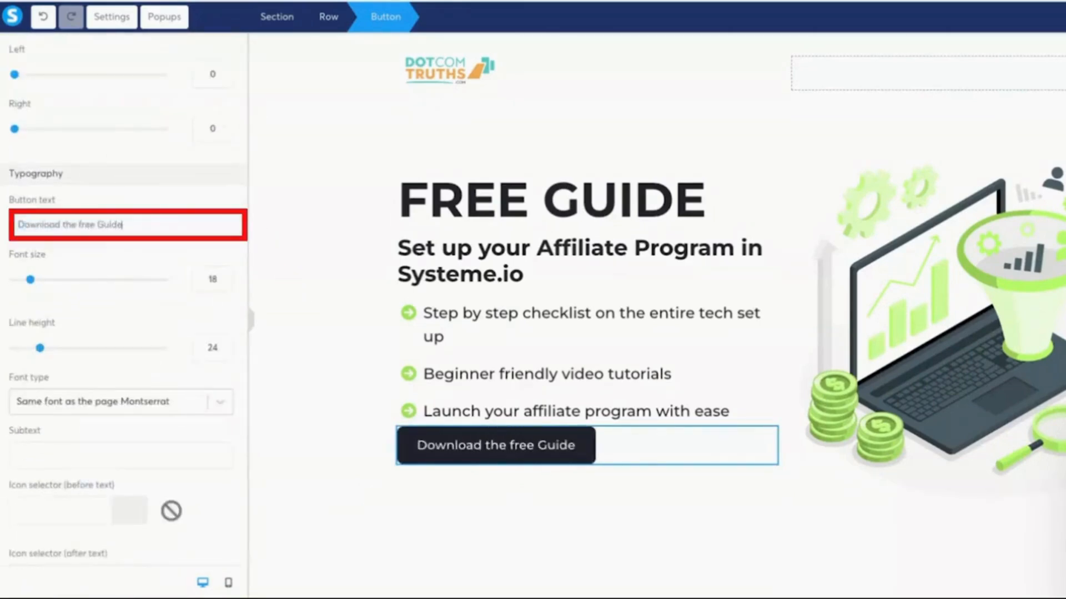
double_click(79, 225)
text(FREE)
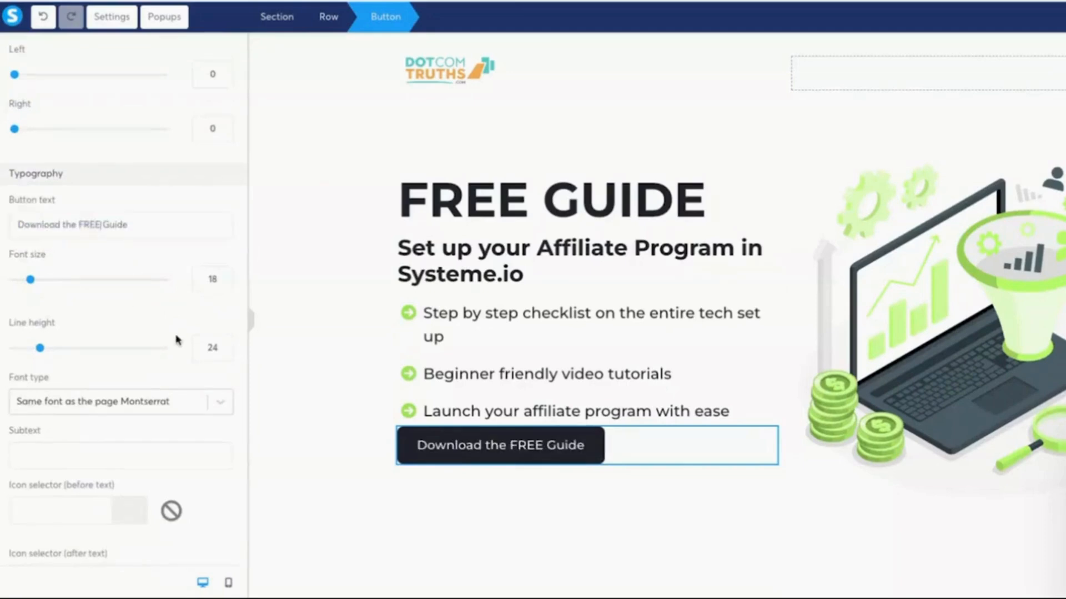
Add a check-circle icon before the download button's text.
scroll(136, 352, down, 3)
click(80, 362)
click(102, 391)
text(check)
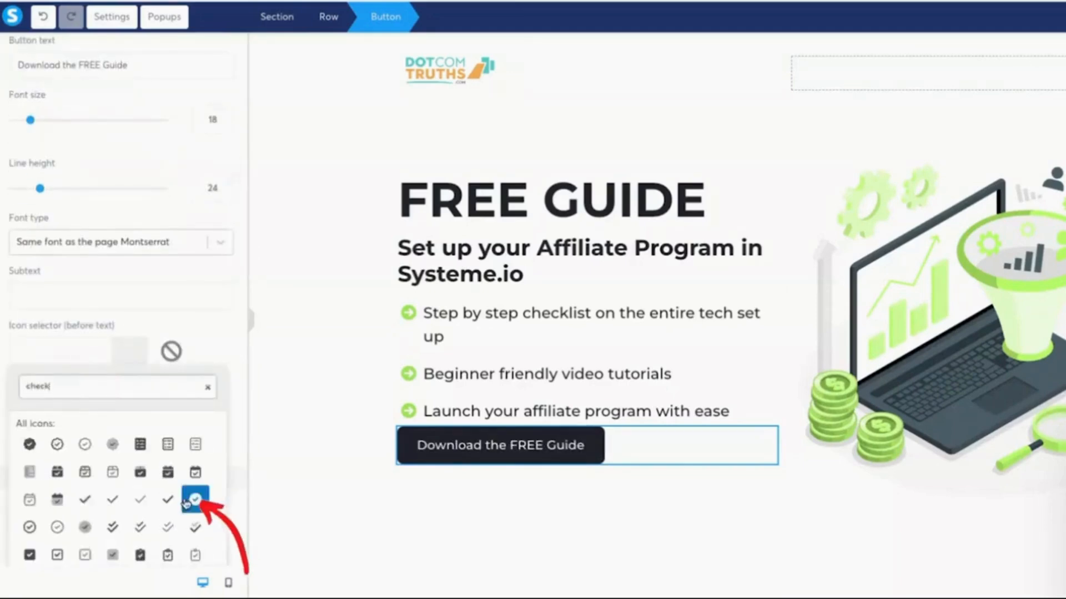
click(194, 500)
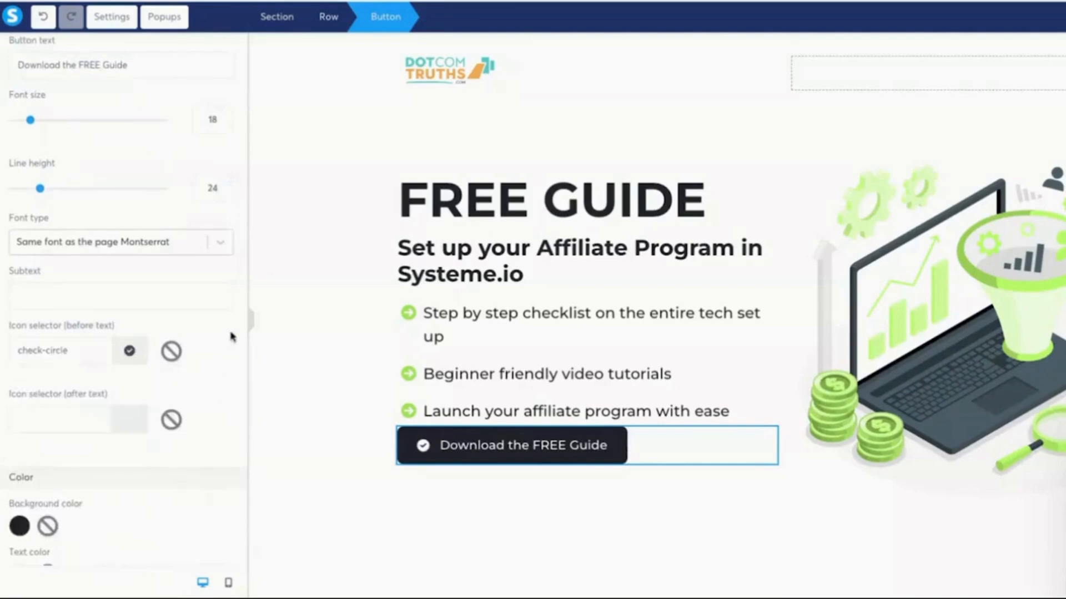
Apply a hard shadow to the download button.
scroll(210, 382, down, 15)
click(131, 262)
click(132, 323)
Set the download button's hover effect style to Zoom with a grow value of 3.
scroll(151, 384, down, 8)
drag(88, 328, 90, 331)
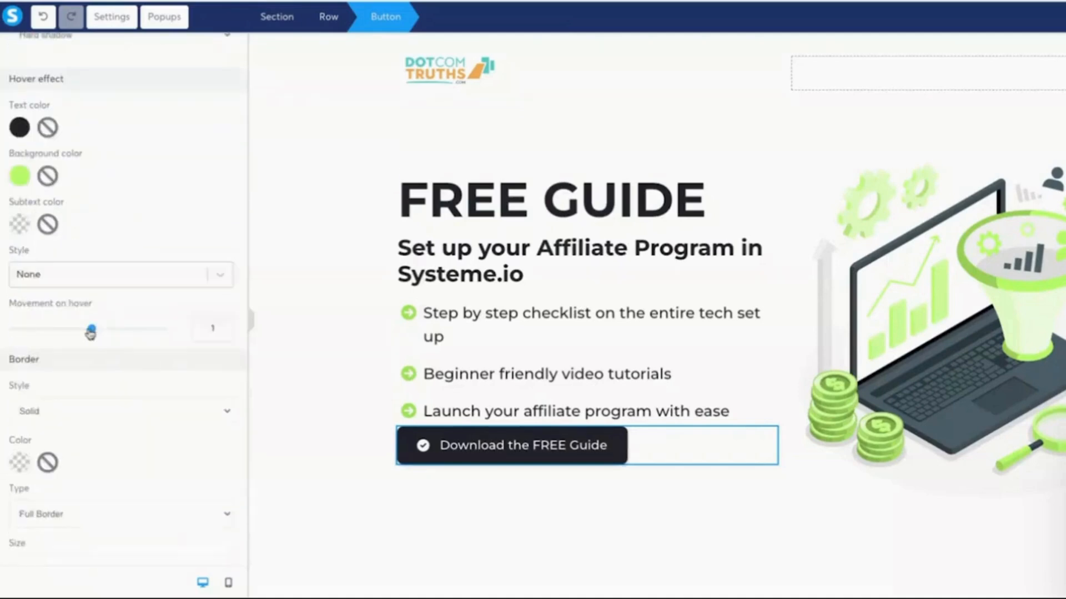
click(90, 277)
click(72, 328)
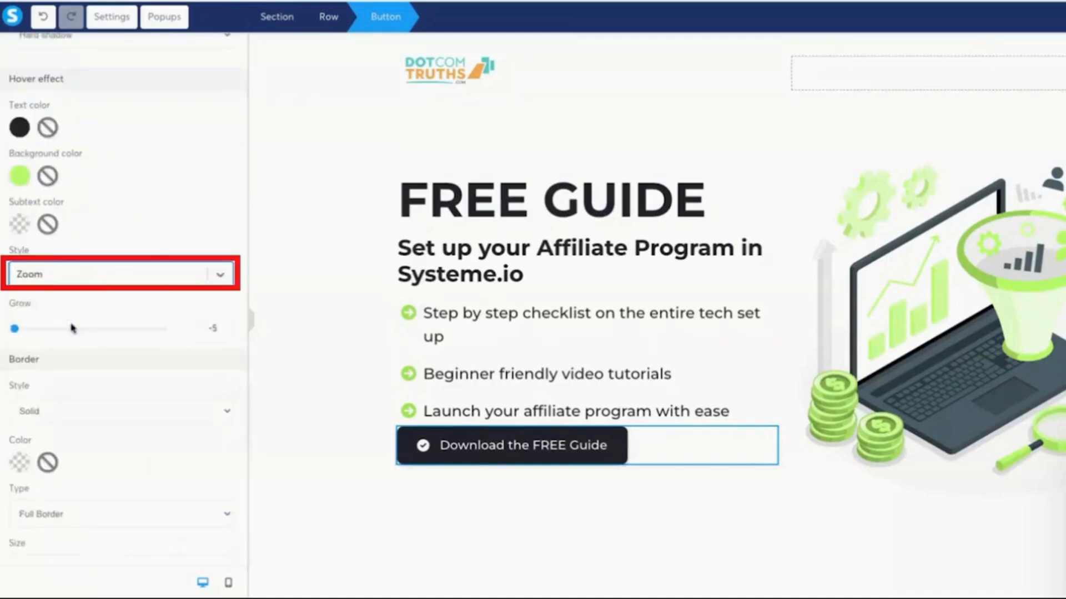
drag(20, 332, 37, 330)
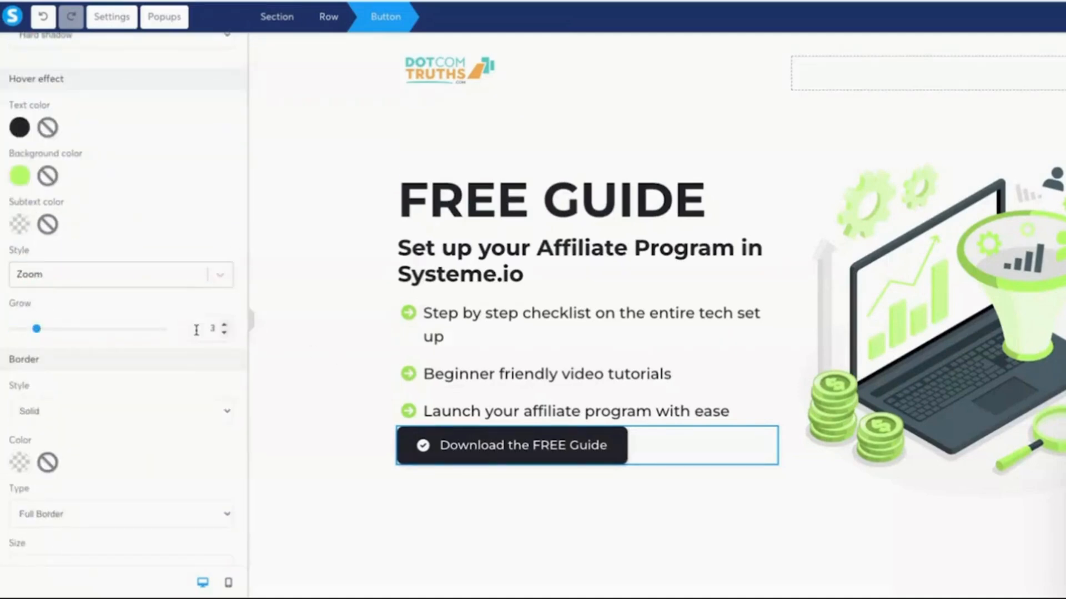
Set the download button's border color to black.
scroll(190, 327, down, 4)
click(19, 231)
click(128, 309)
click(229, 251)
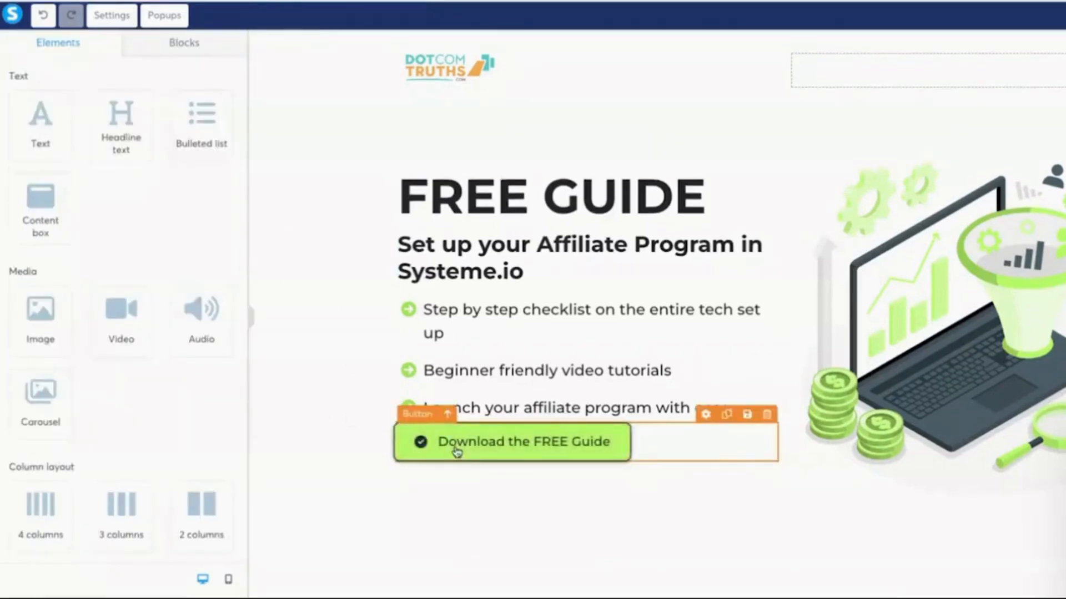
Copy the hex code B9FF66 from the download button's hover background color.
click(435, 441)
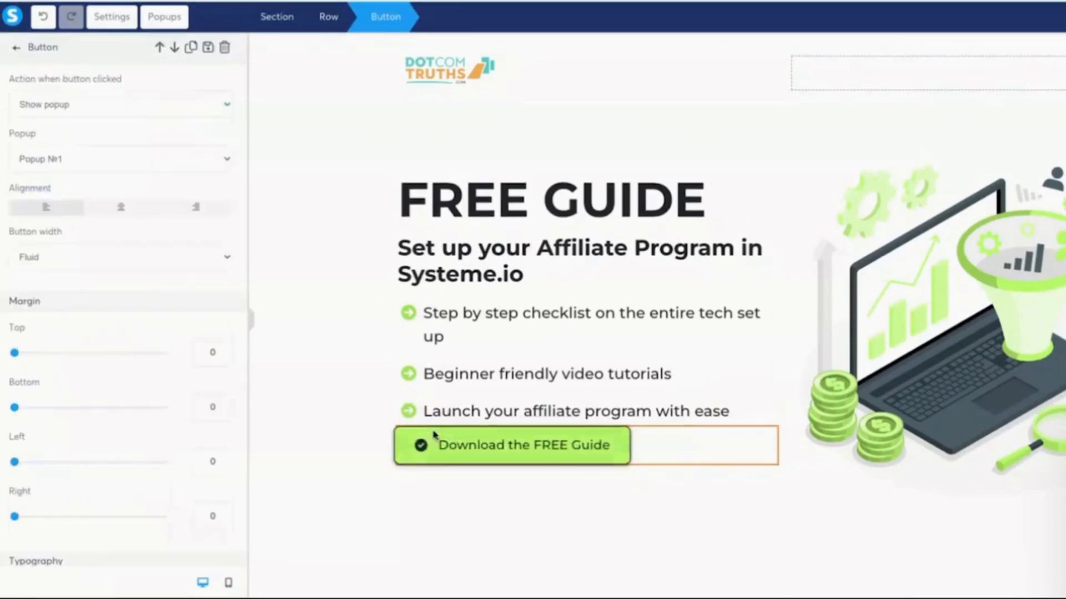
scroll(152, 428, down, 15)
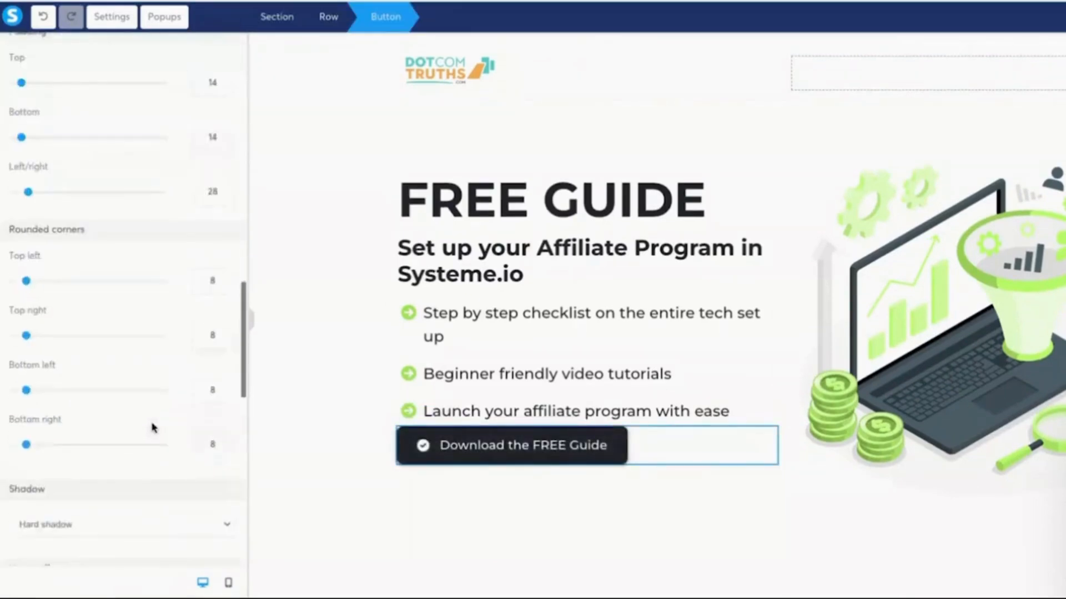
click(22, 322)
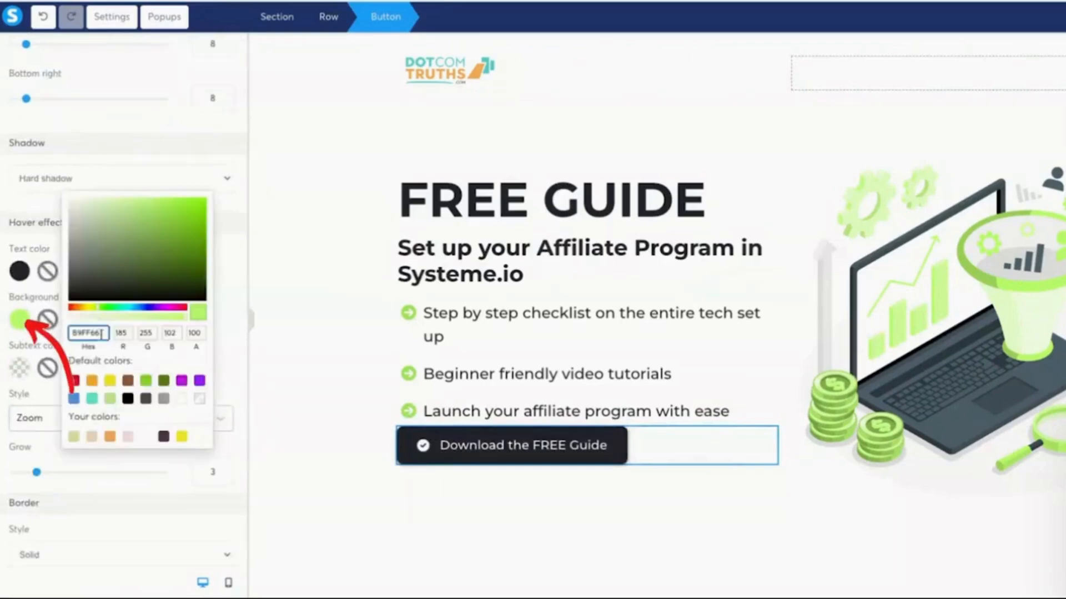
double_click(107, 334)
key(ctrl+c)
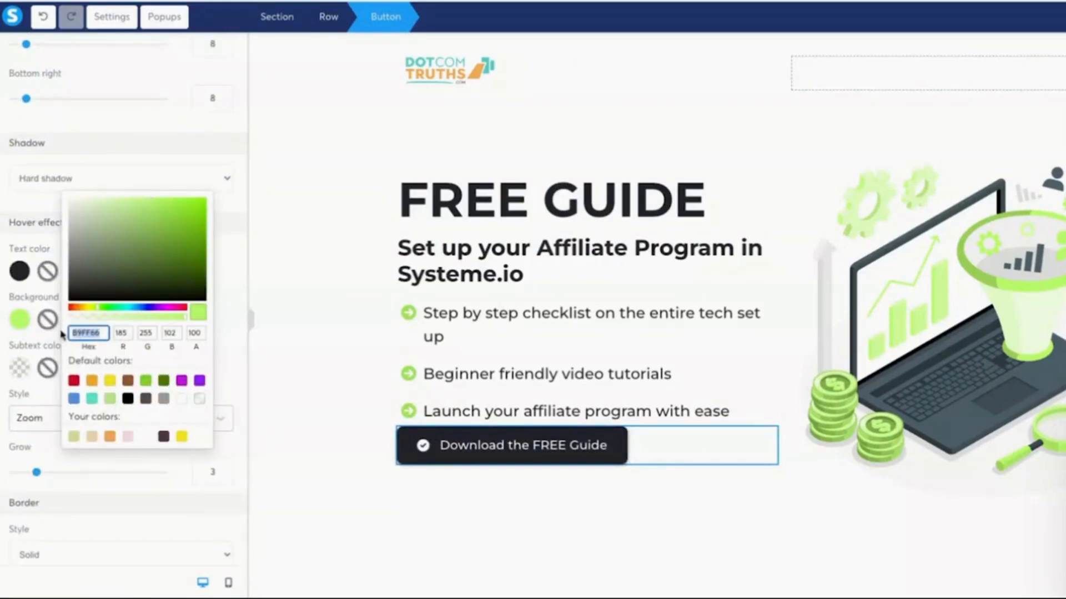
click(313, 362)
Change the bulleted list's icon color to the copied green B9FF66.
click(428, 352)
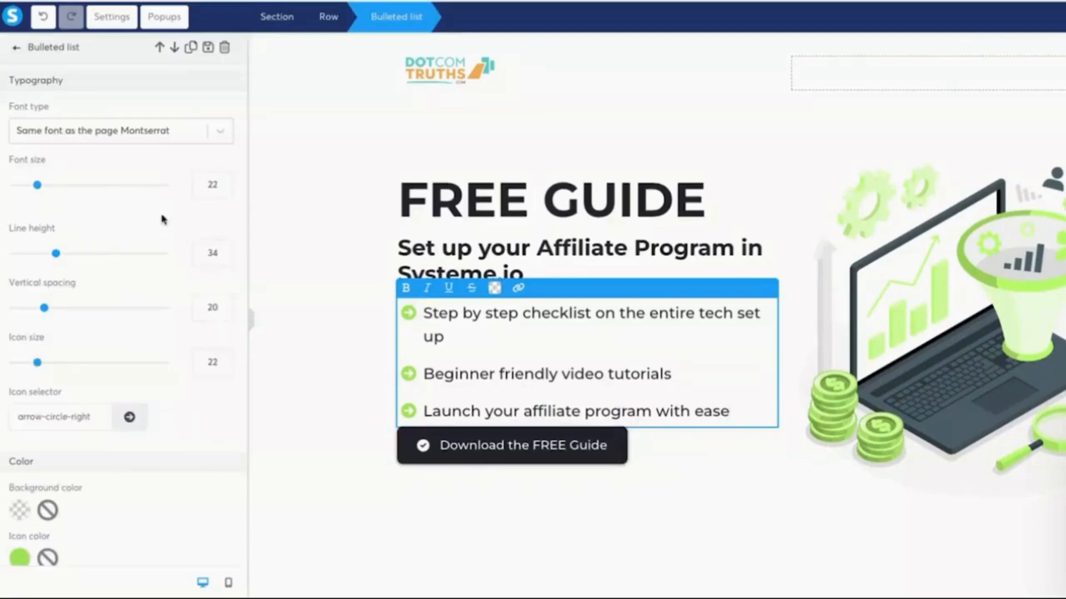
scroll(64, 528, down, 2)
click(26, 492)
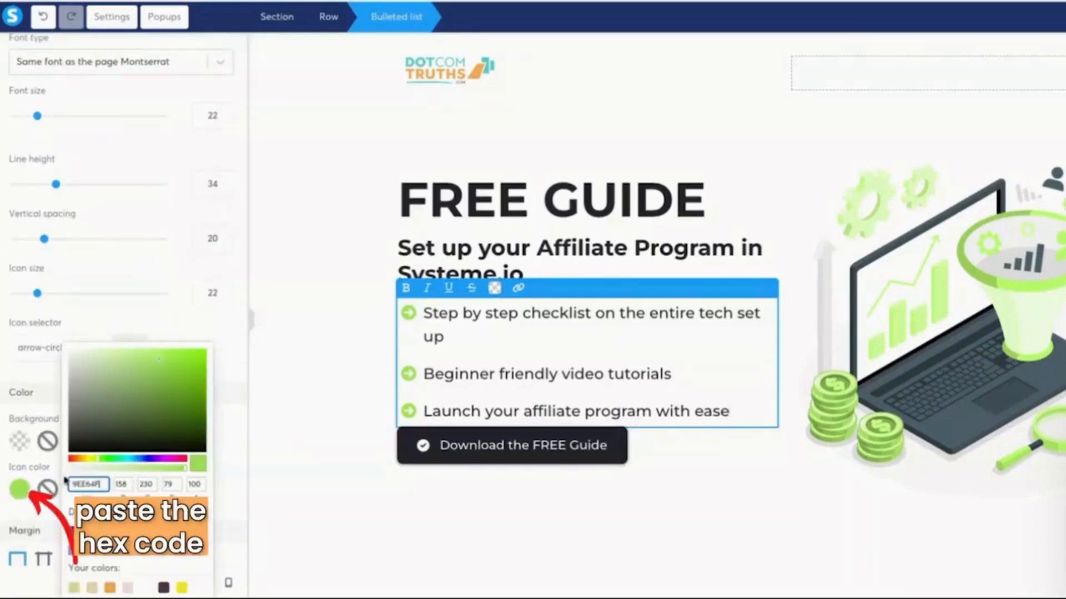
key(ctrl+v)
click(331, 408)
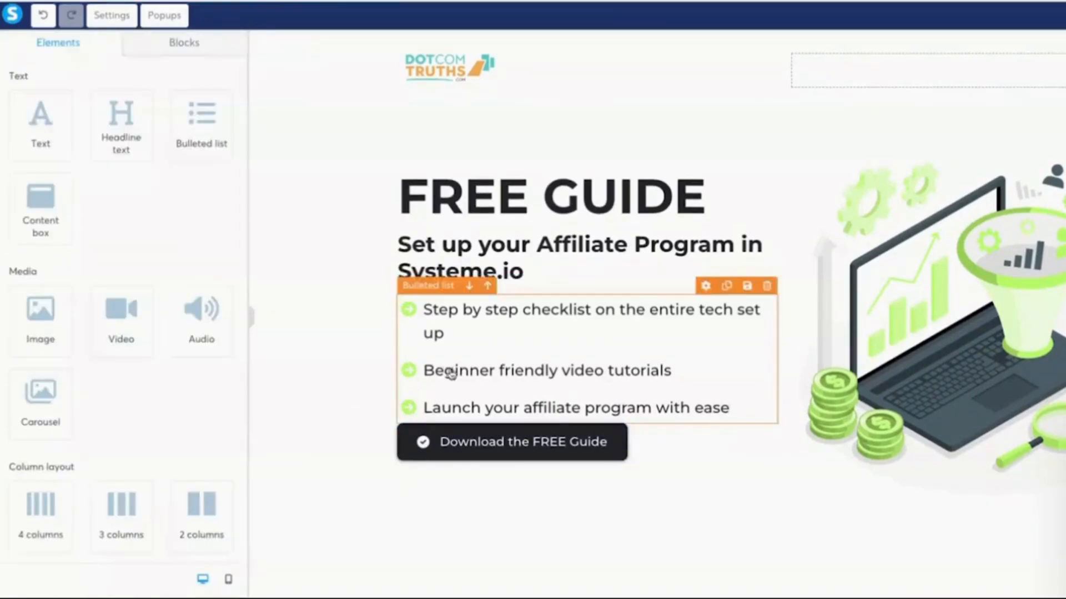
Set the download button's top margin to 30 to separate it from the bulleted list.
click(493, 458)
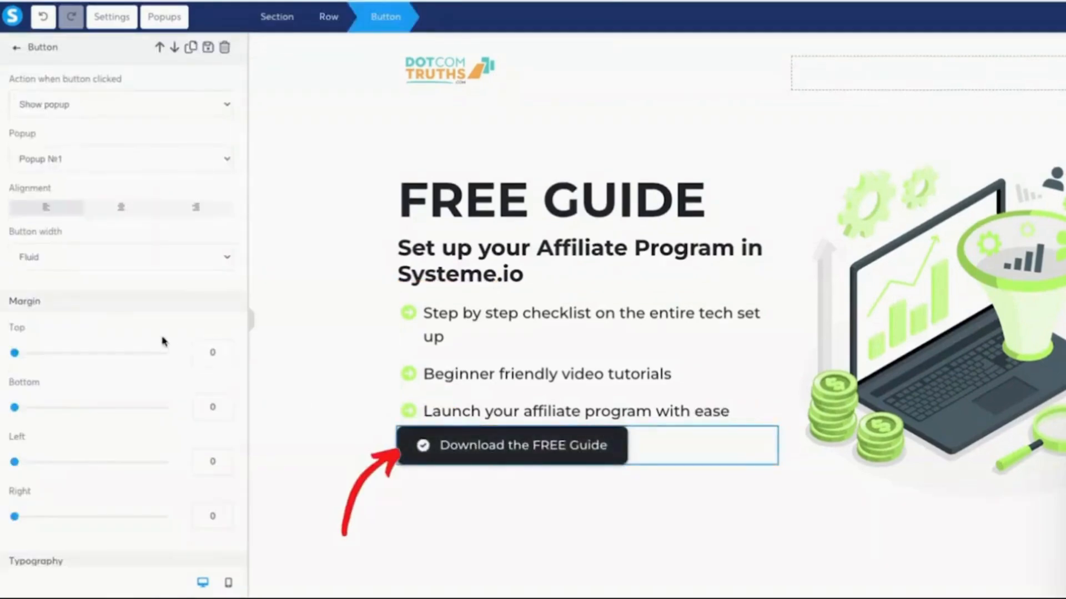
scroll(162, 350, down, 3)
click(198, 233)
text(30)
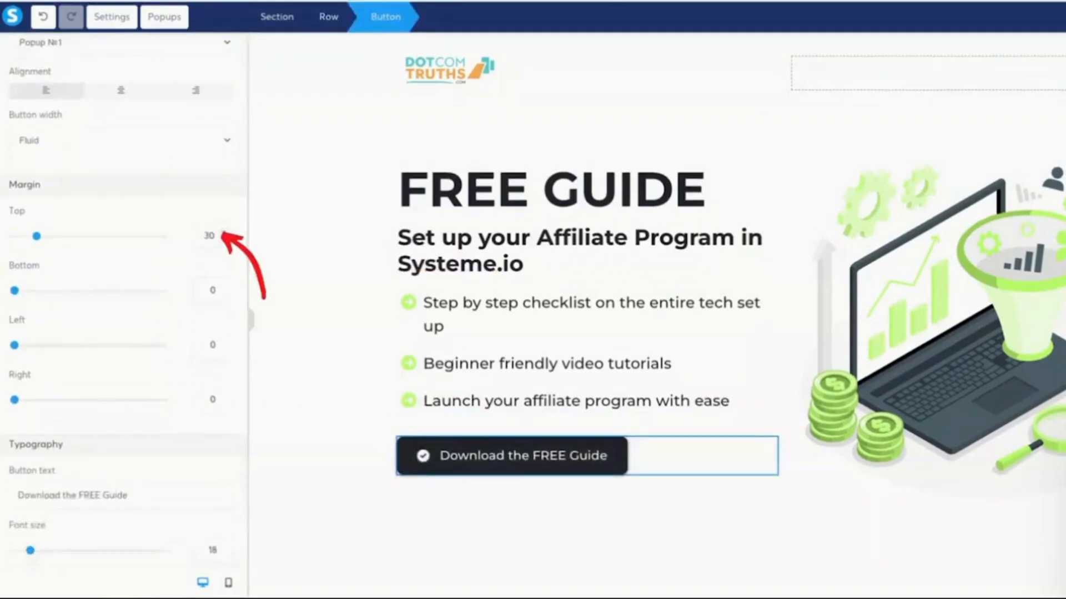
scroll(196, 286, up, 1)
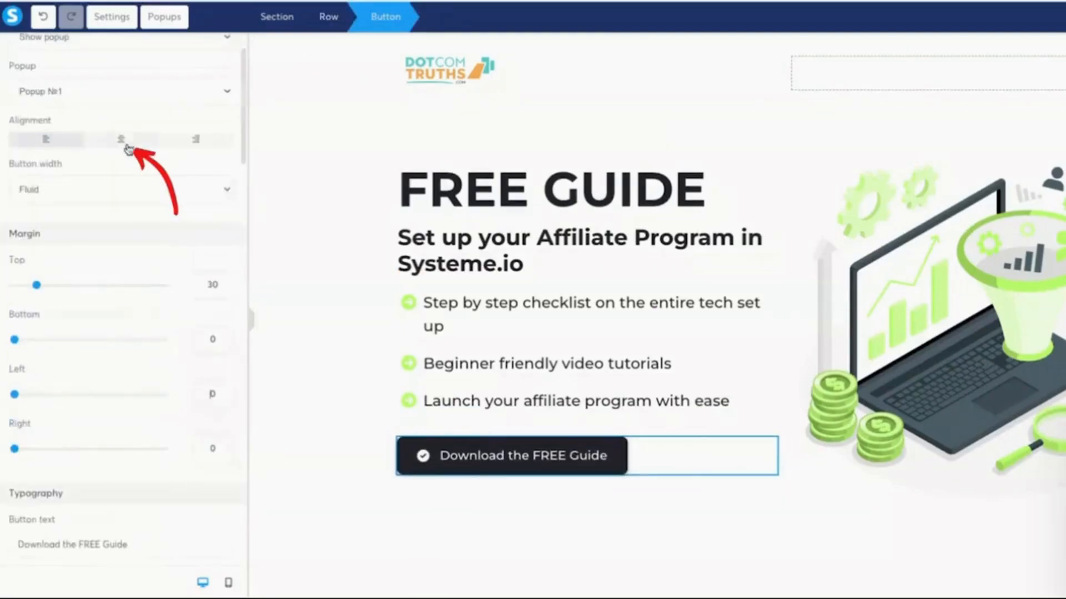
Center-align the download button beneath the bulleted list.
click(121, 139)
Add a gift emoji to the headline, a rocket to the subheadline, and technologist, handshake and party emojis to the three bullets.
click(575, 180)
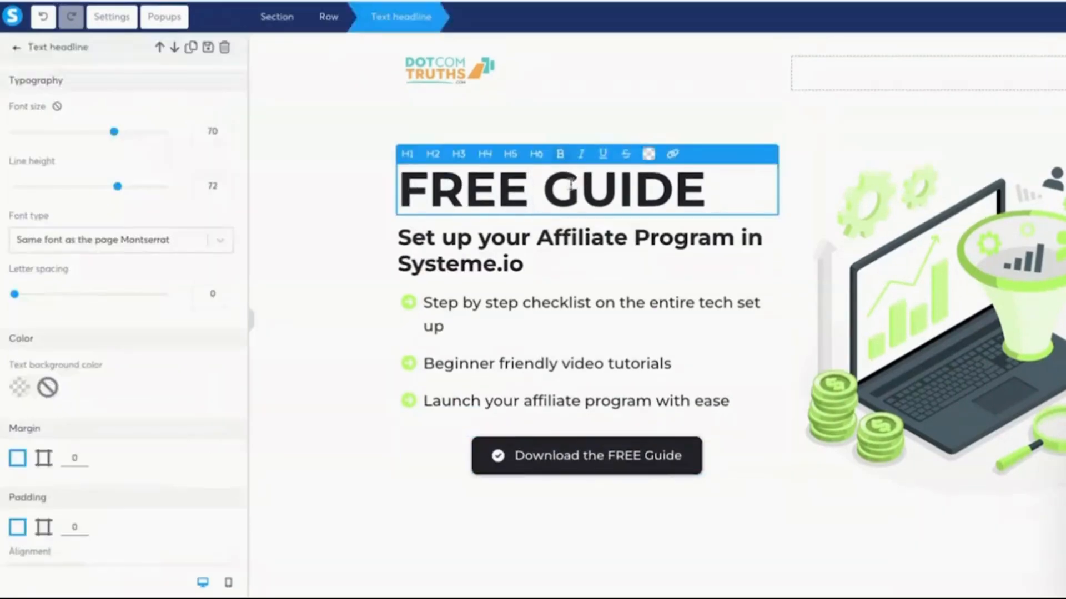
click(530, 258)
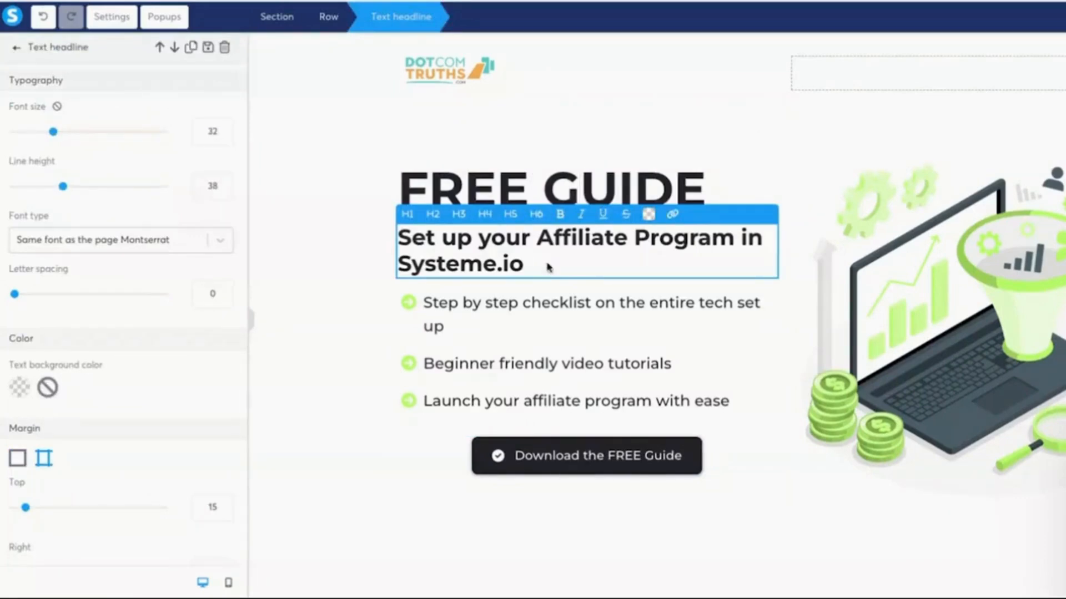
click(722, 194)
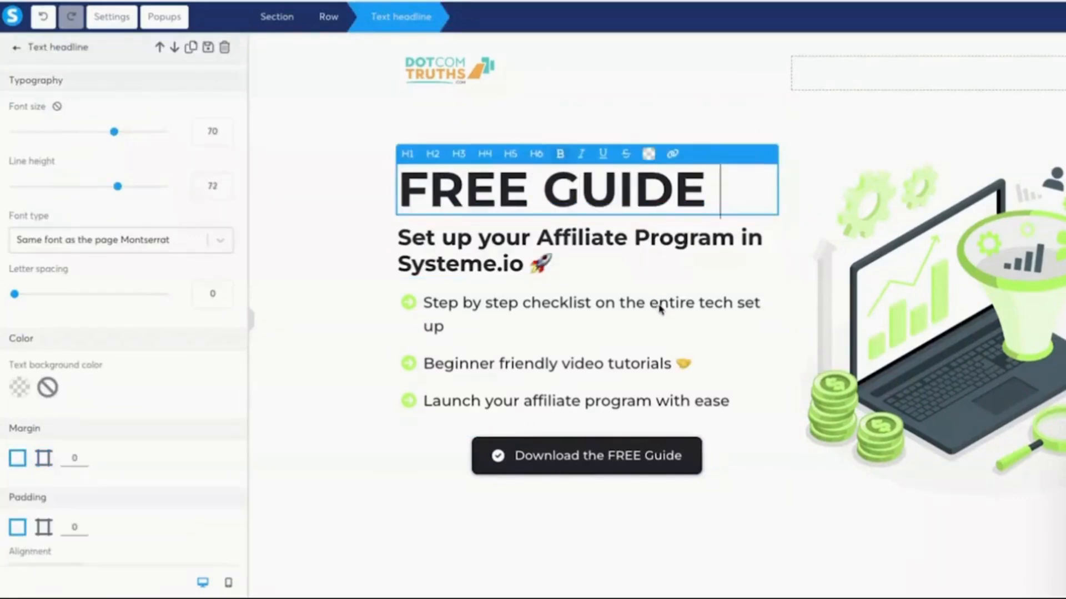
click(478, 299)
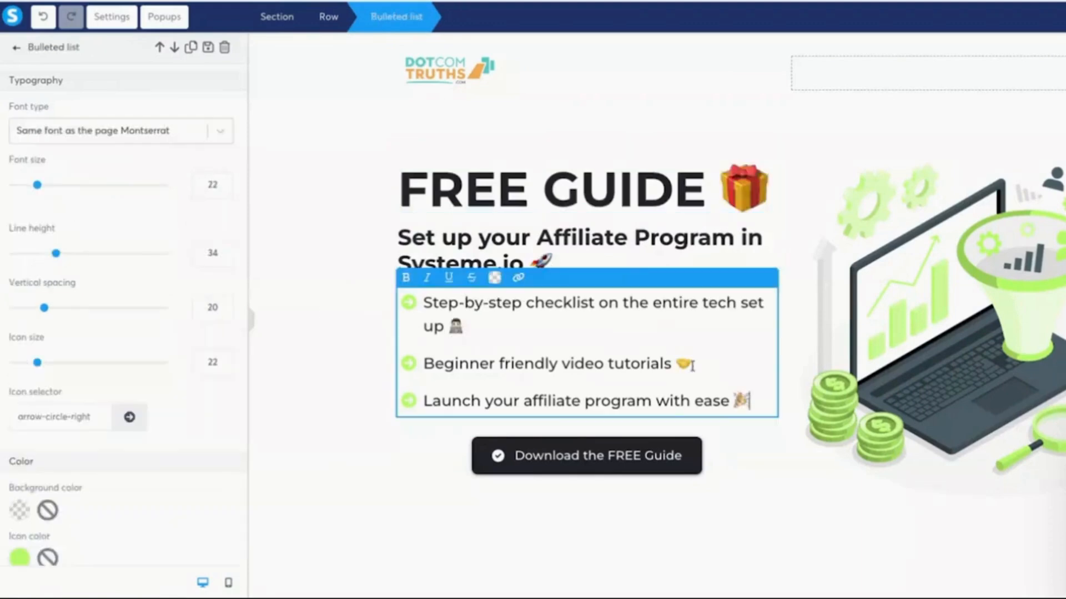
Widen the row's text column so the first bullet fits on one line.
click(791, 452)
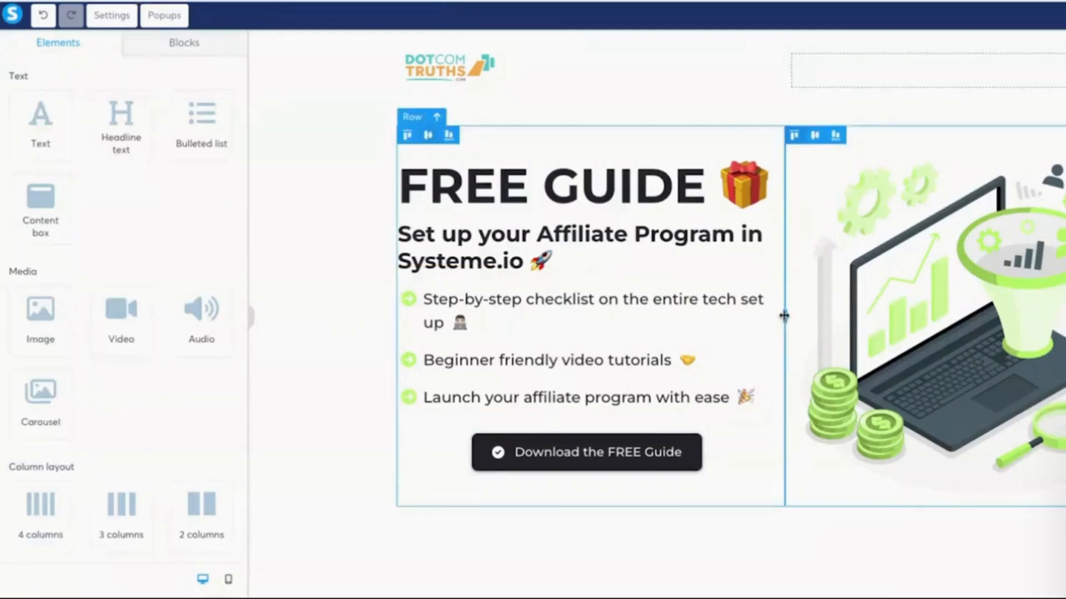
drag(783, 316, 846, 316)
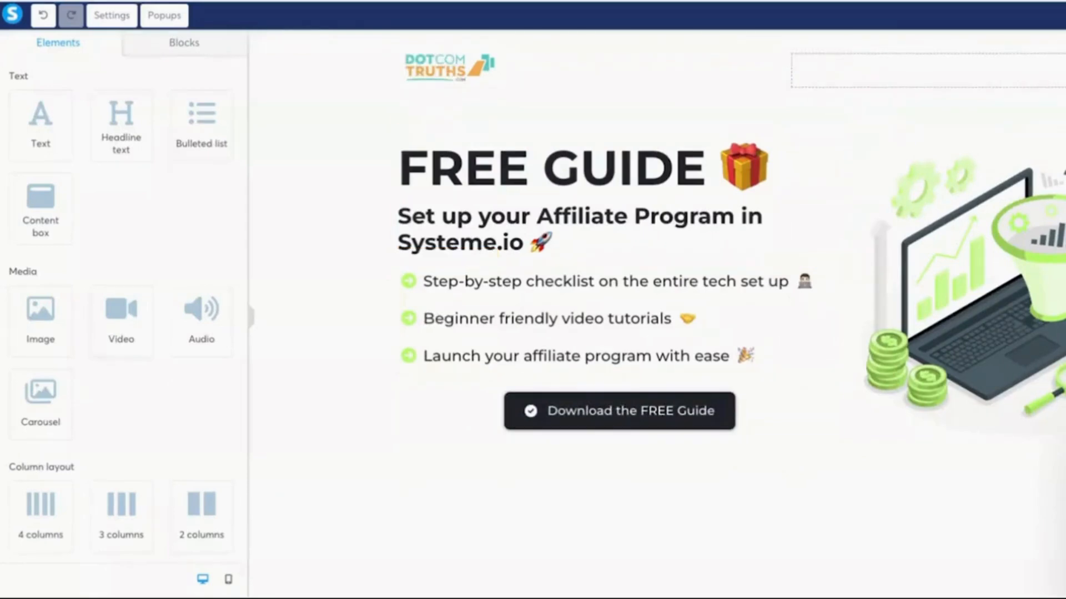
Open the page's popup and replace its headline with "Enter your email address to get instant access to the guide".
click(162, 15)
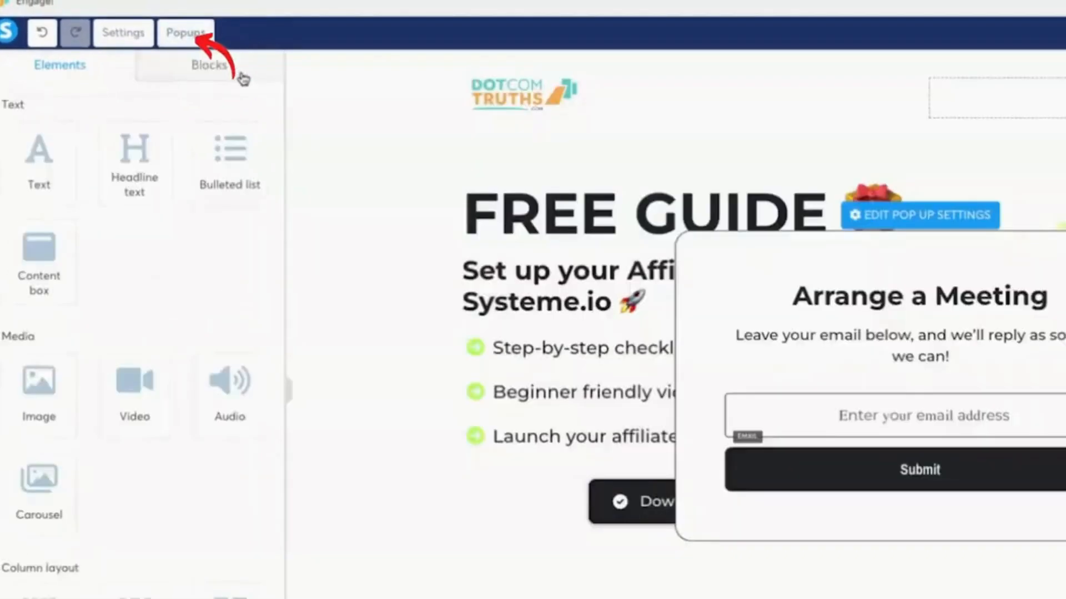
click(967, 294)
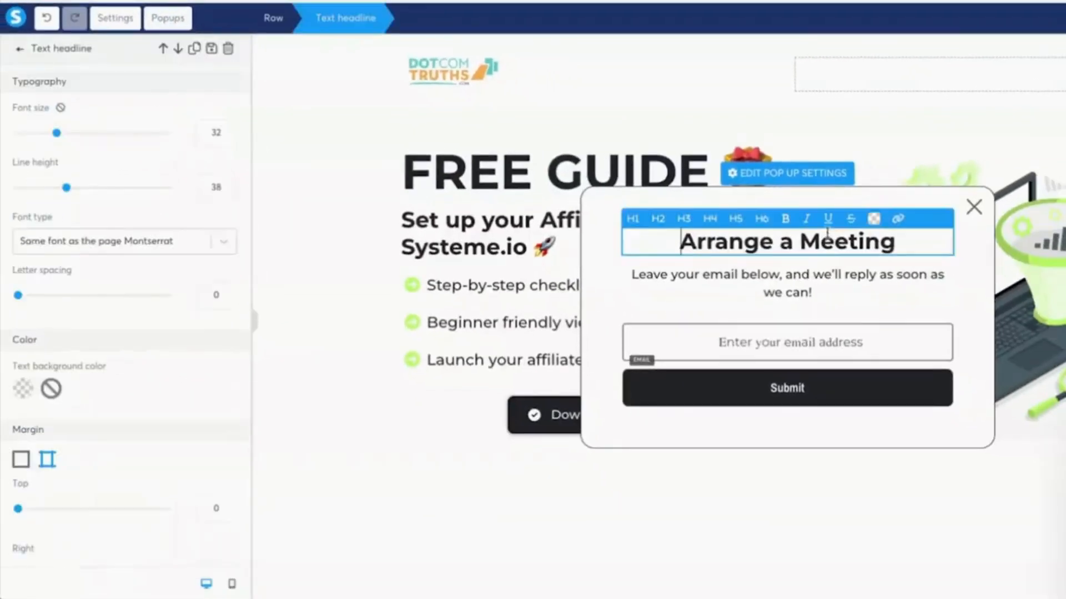
text(Ent)
key(ctrl+a)
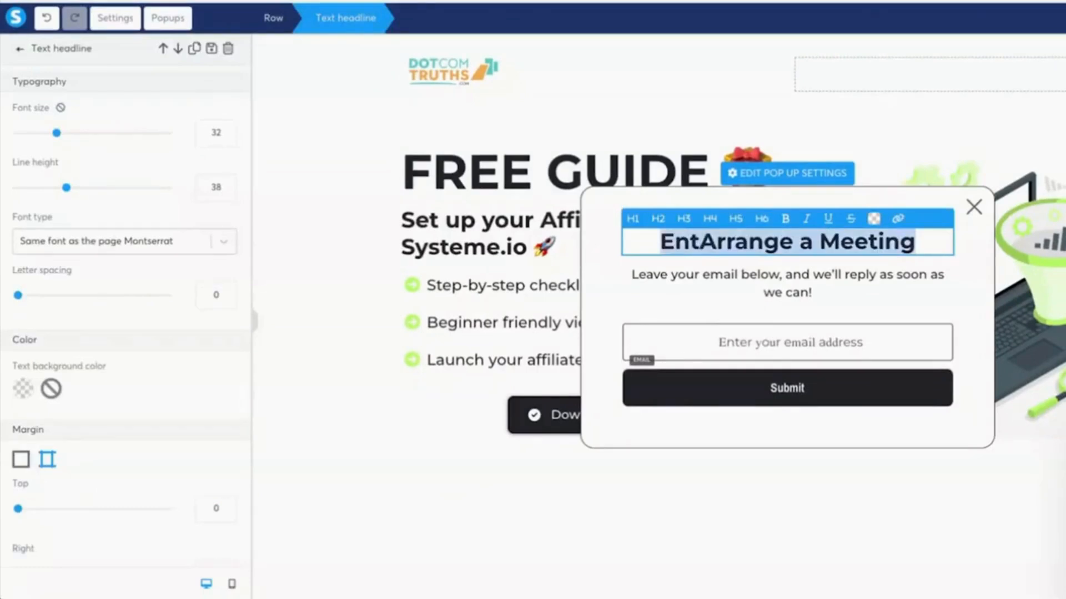
text(Enter your email address)
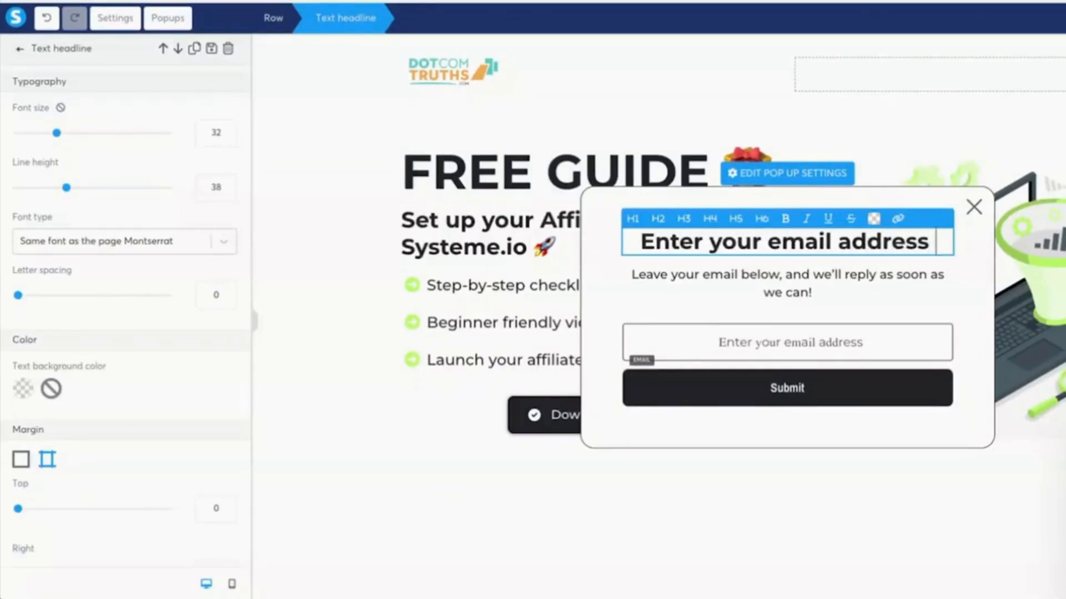
text( to get instant access to the guide)
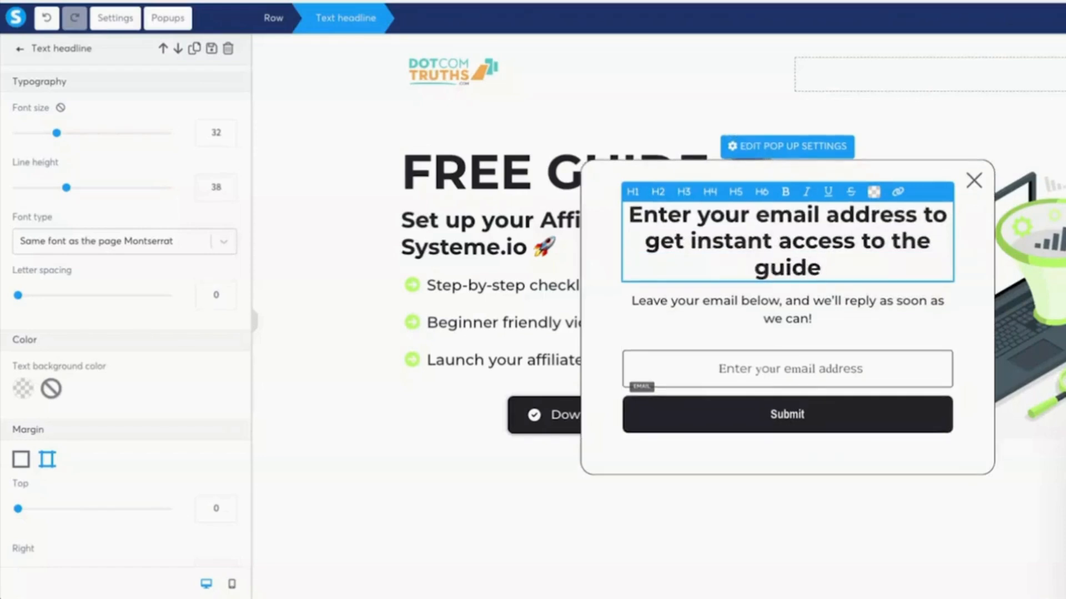
Try underlining "instant access" in the popup headline.
drag(691, 241, 849, 250)
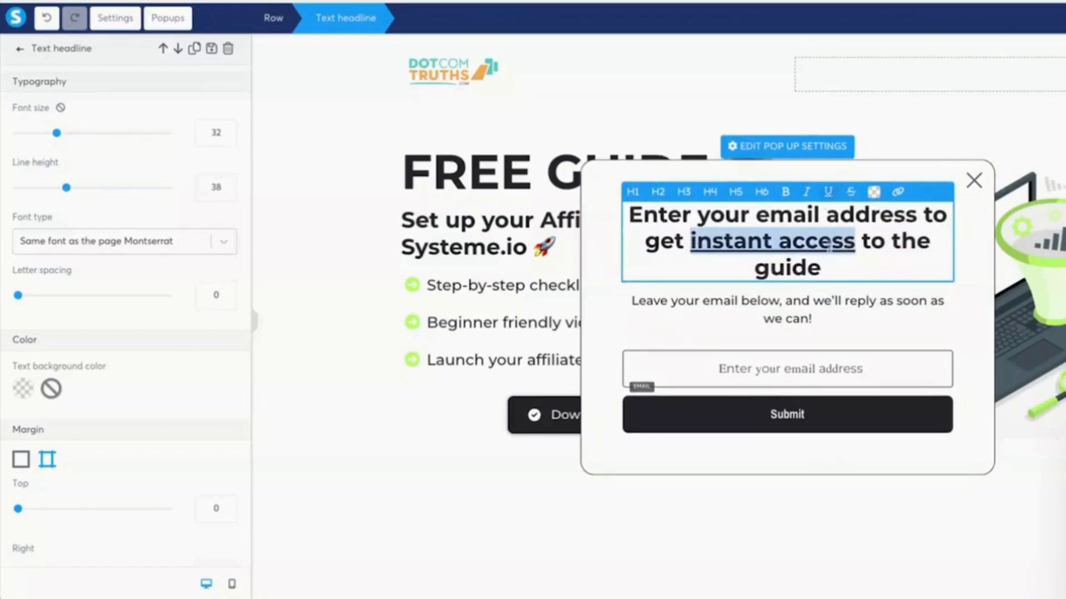
Set the popup's width to 700 in its settings.
click(412, 272)
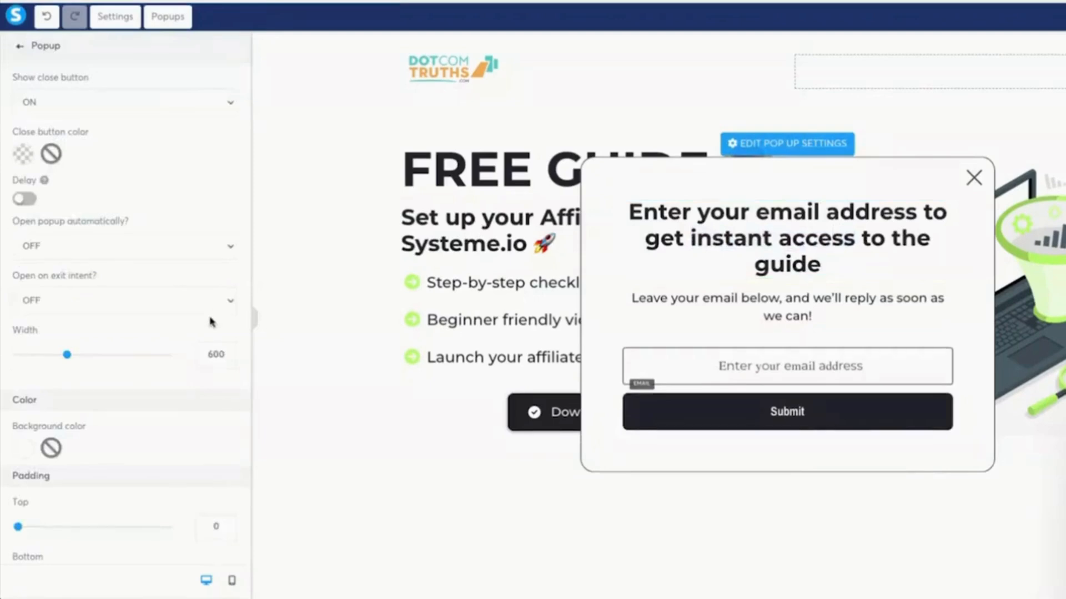
scroll(212, 322, down, 1)
click(209, 349)
key(BackSpace)
text(7)
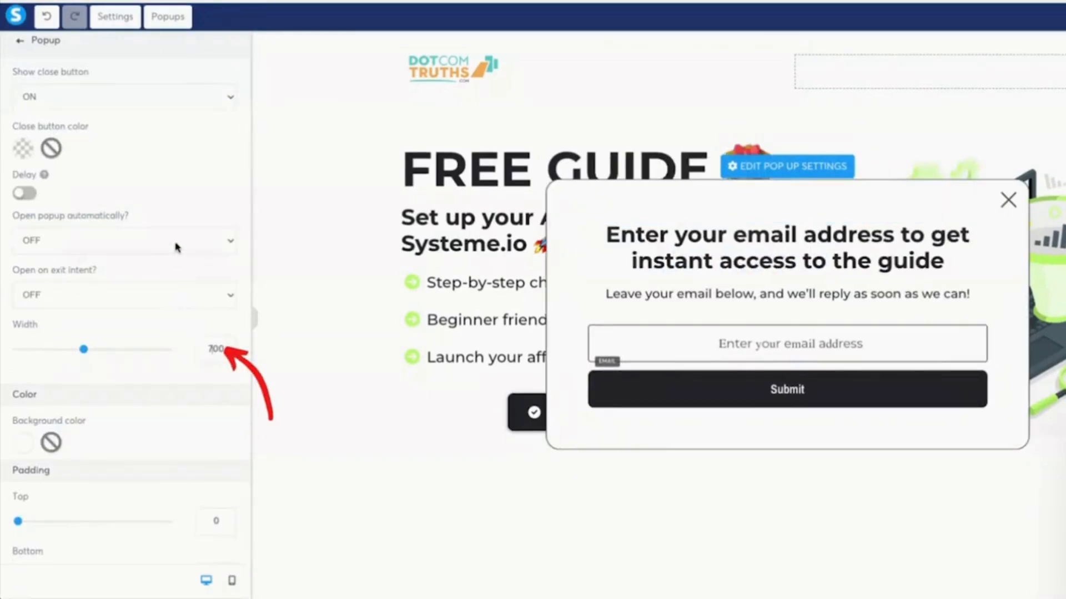
click(177, 245)
Delete the "Leave your email below, and we'll reply as soon as we can!" text from the popup.
click(979, 280)
click(785, 322)
scroll(106, 233, down, 10)
scroll(107, 237, down, 3)
click(799, 331)
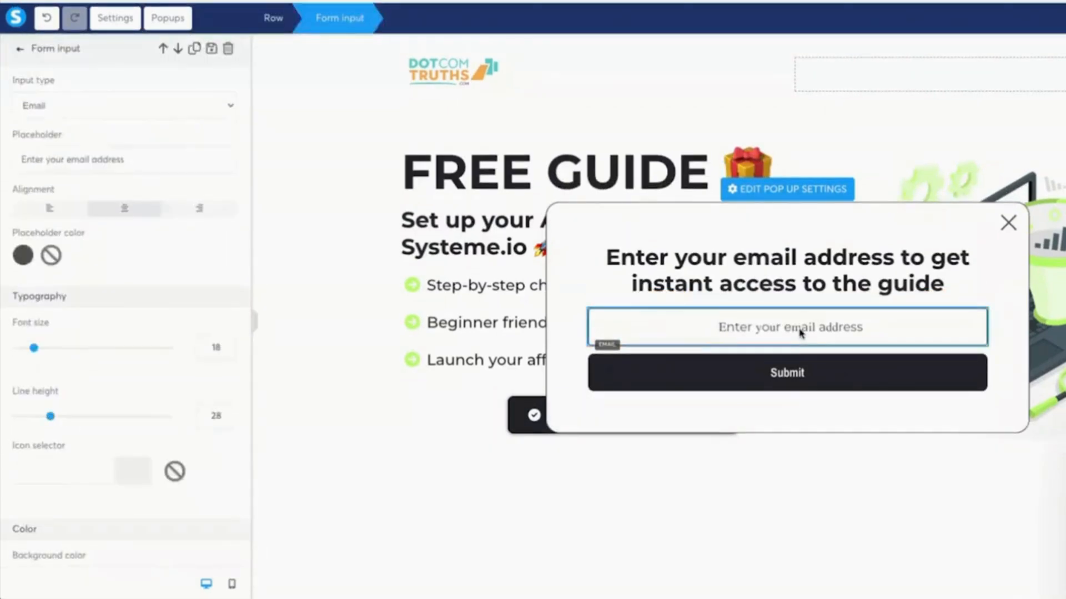
click(469, 311)
Set the popup's submit button font to the same font as the page, Montserrat.
click(639, 389)
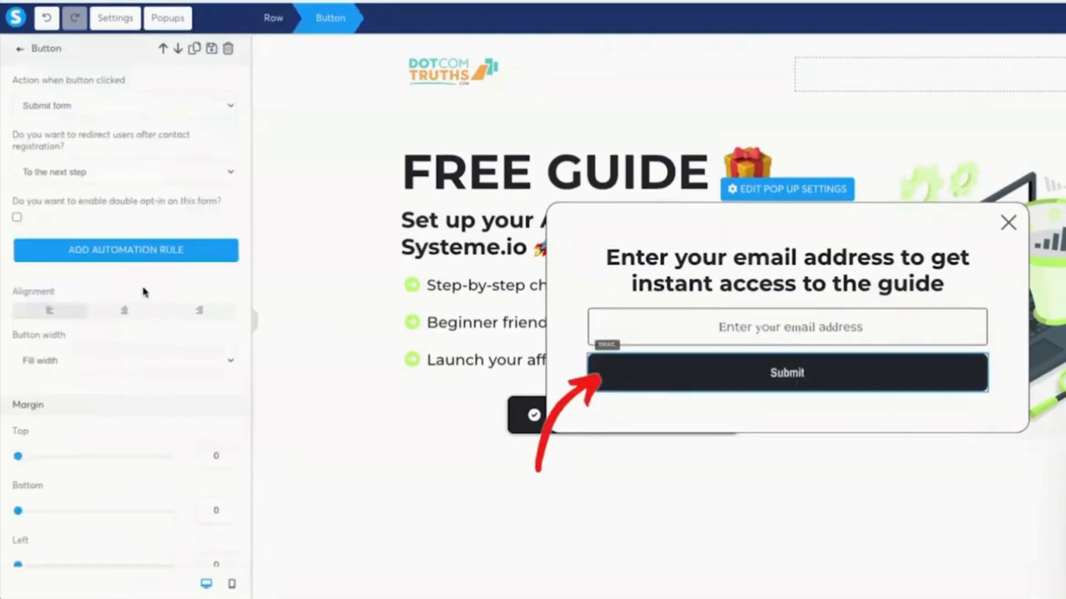
scroll(167, 330, down, 10)
click(167, 326)
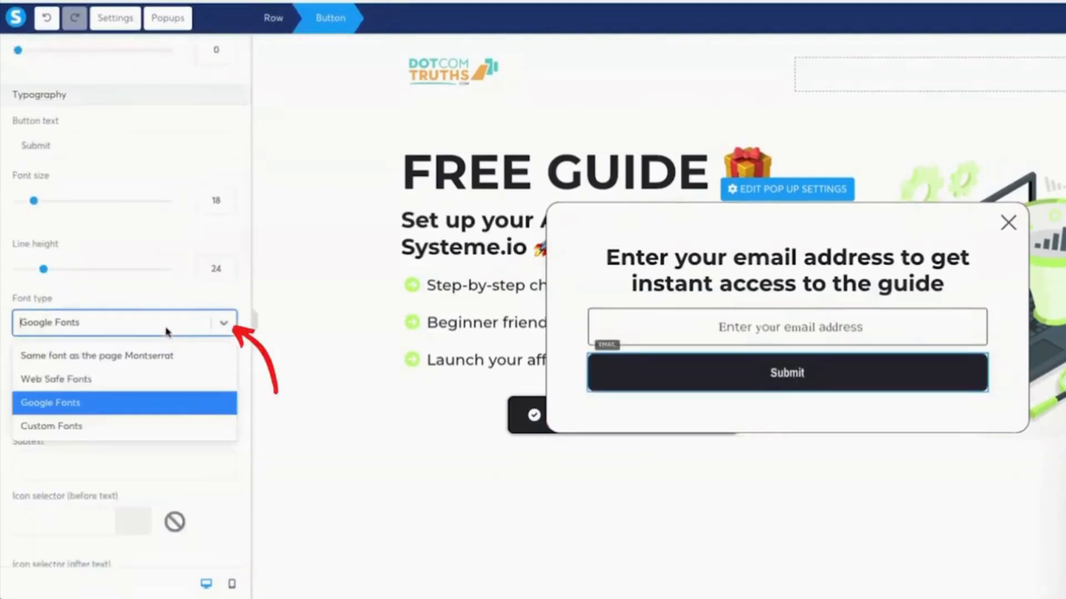
click(151, 353)
Add the check-circle icon before the submit button's text.
click(720, 381)
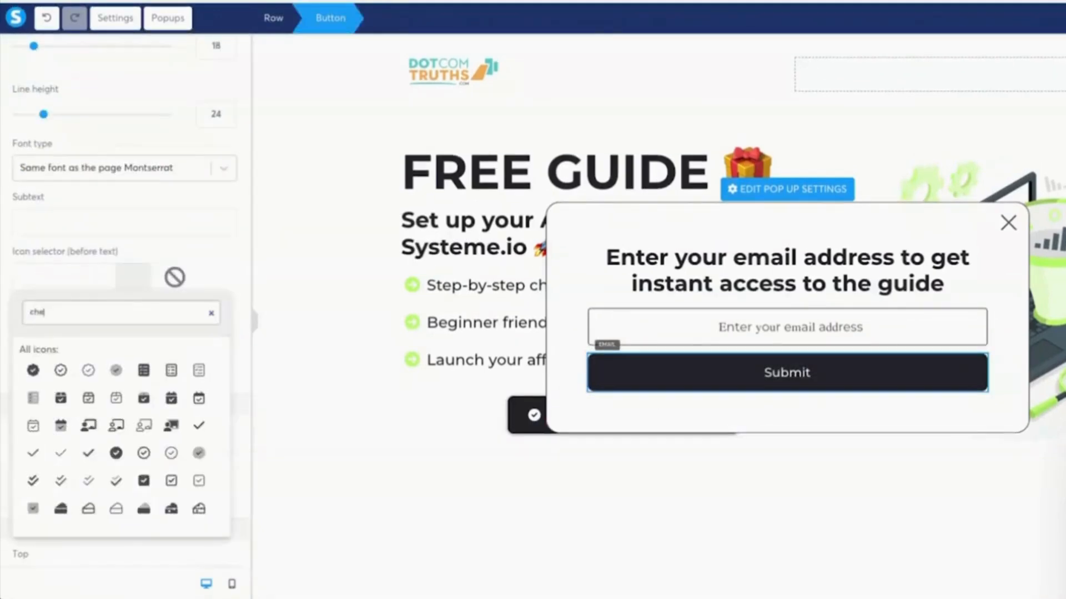
text(ck)
click(198, 427)
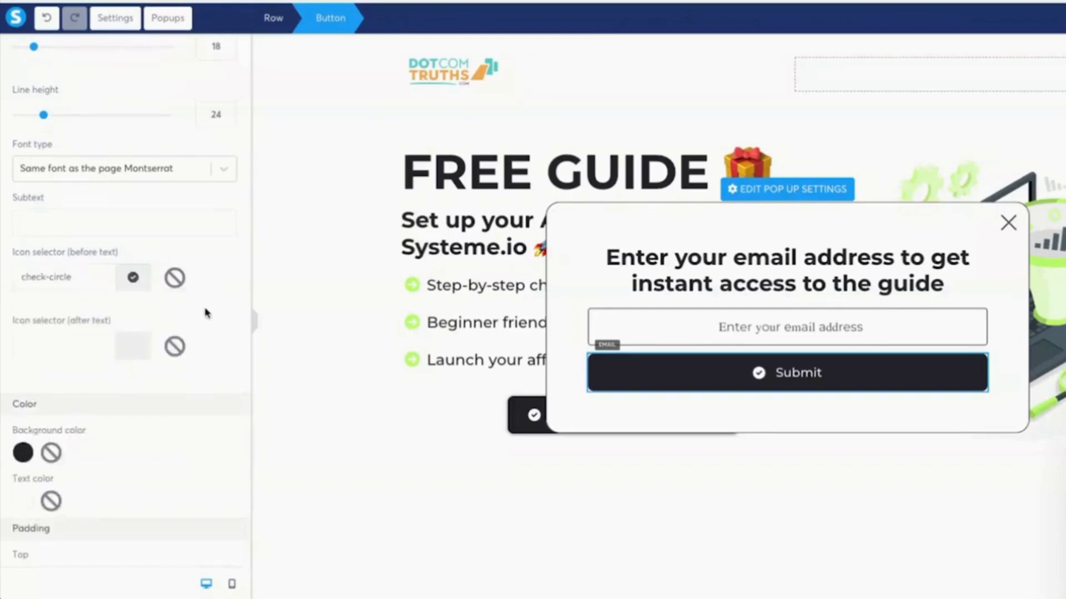
Set the submit button's hover effect style to Zoom with a grow value of 3.
scroll(206, 311, down, 10)
scroll(209, 326, down, 5)
click(64, 230)
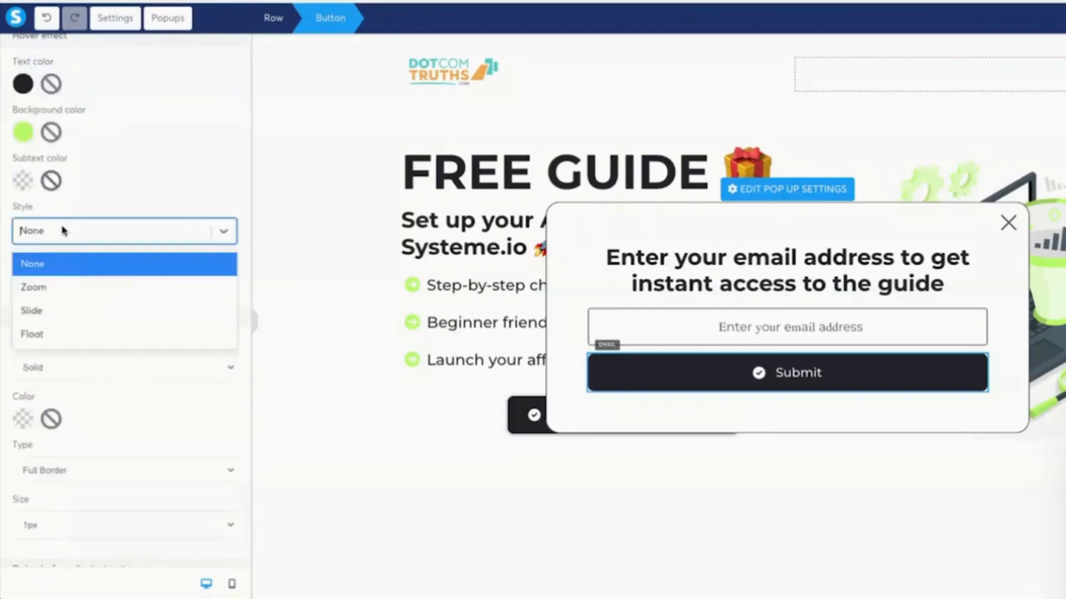
click(43, 288)
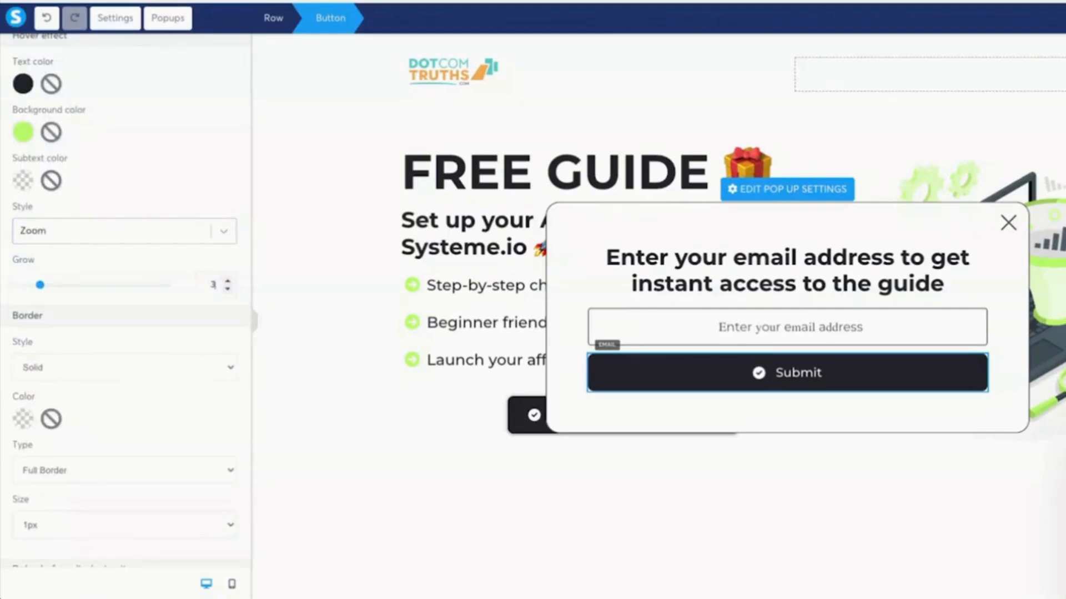
Change the submit button's text to "Click to get instant access to the guide".
scroll(210, 268, up, 20)
scroll(209, 267, down, 8)
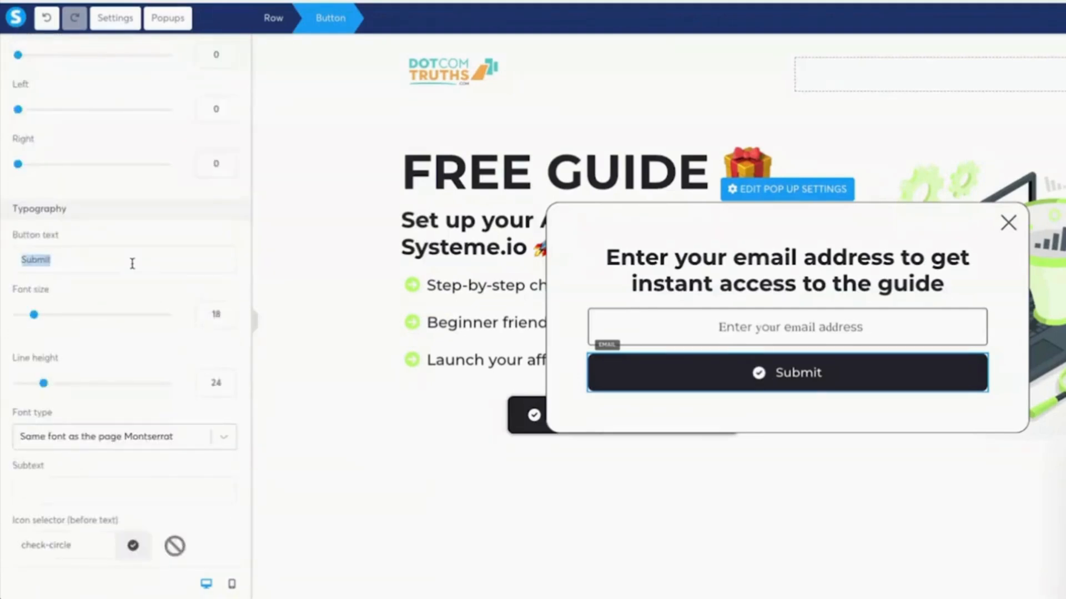
triple_click(132, 262)
text(I)
text(Click to get Instant access to the guide)
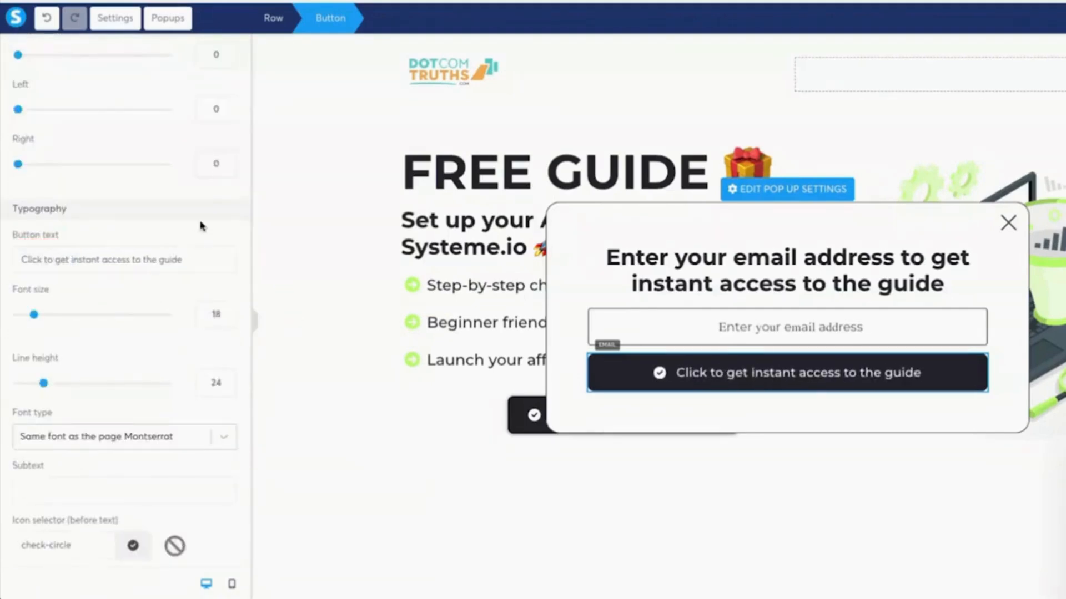
Set the popup submit button's border color to black.
scroll(201, 226, down, 15)
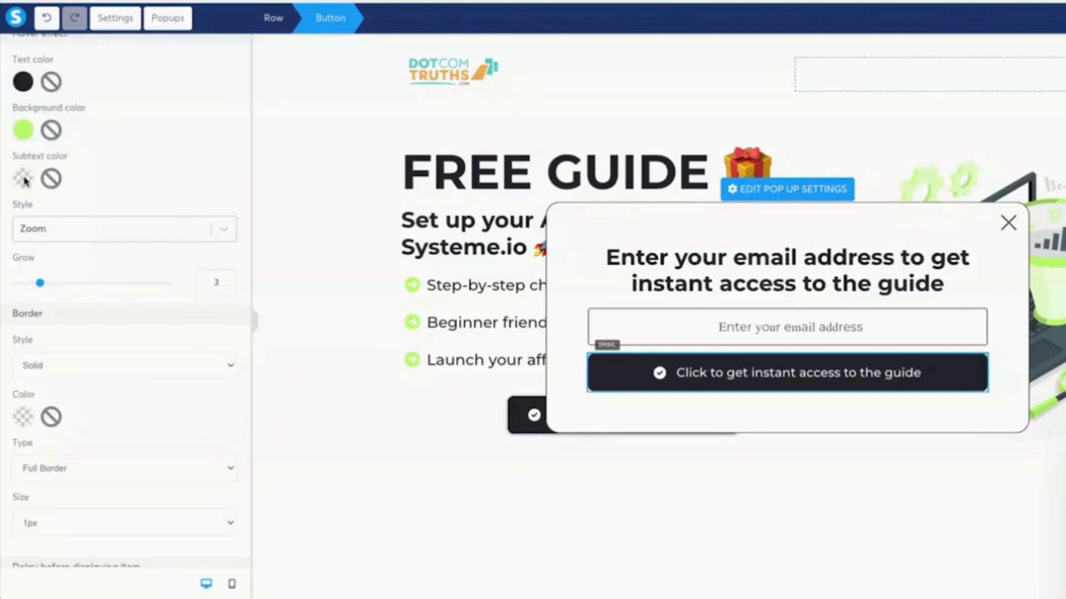
click(26, 418)
click(133, 502)
click(237, 399)
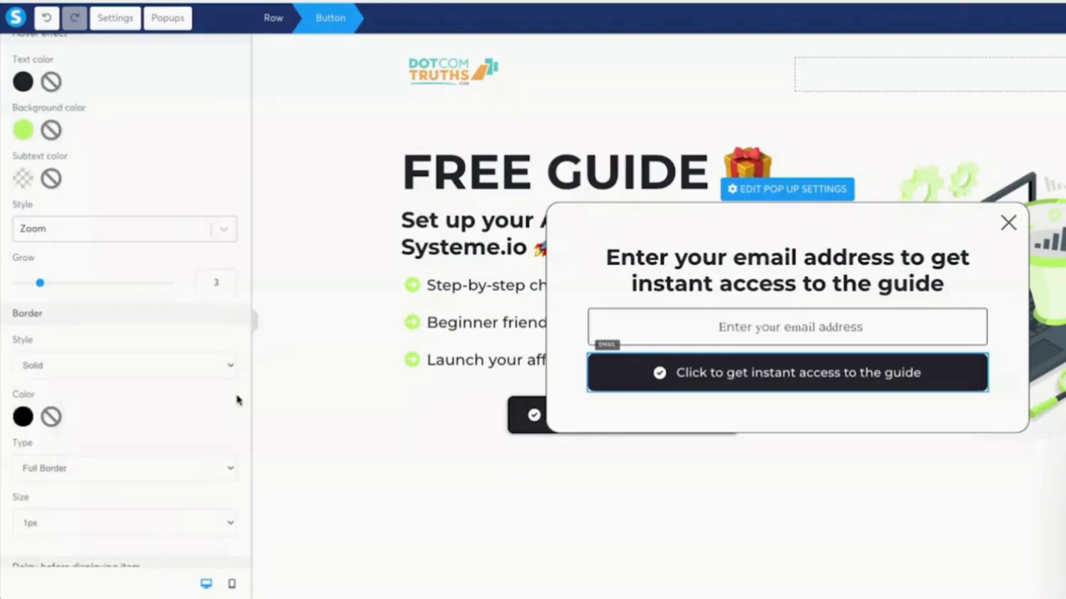
click(476, 401)
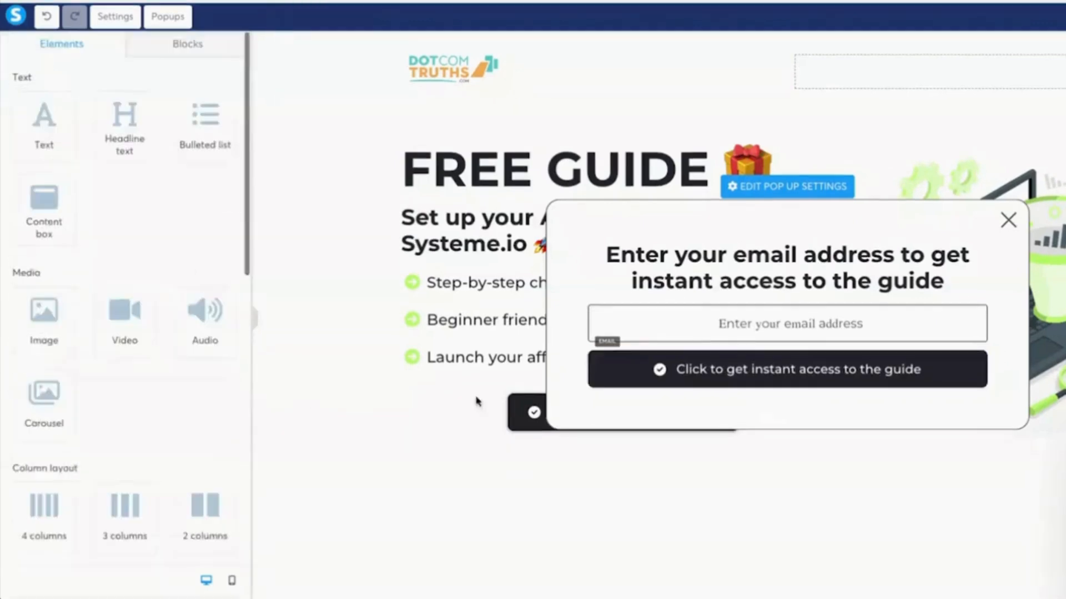
click(801, 336)
scroll(160, 300, down, 10)
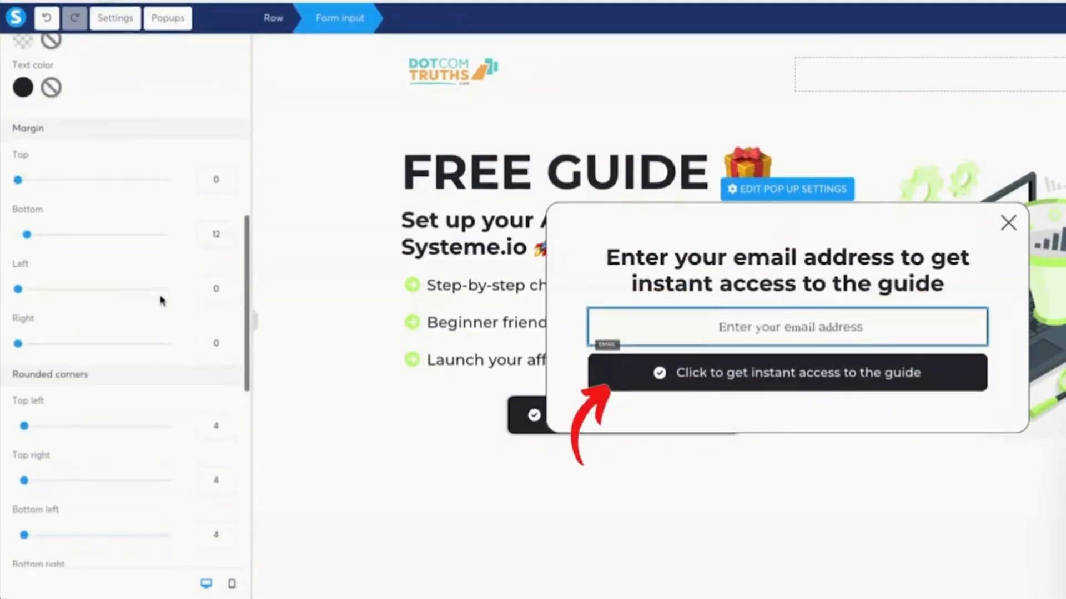
scroll(132, 291, up, 6)
Set the popup's close button color to red.
click(23, 154)
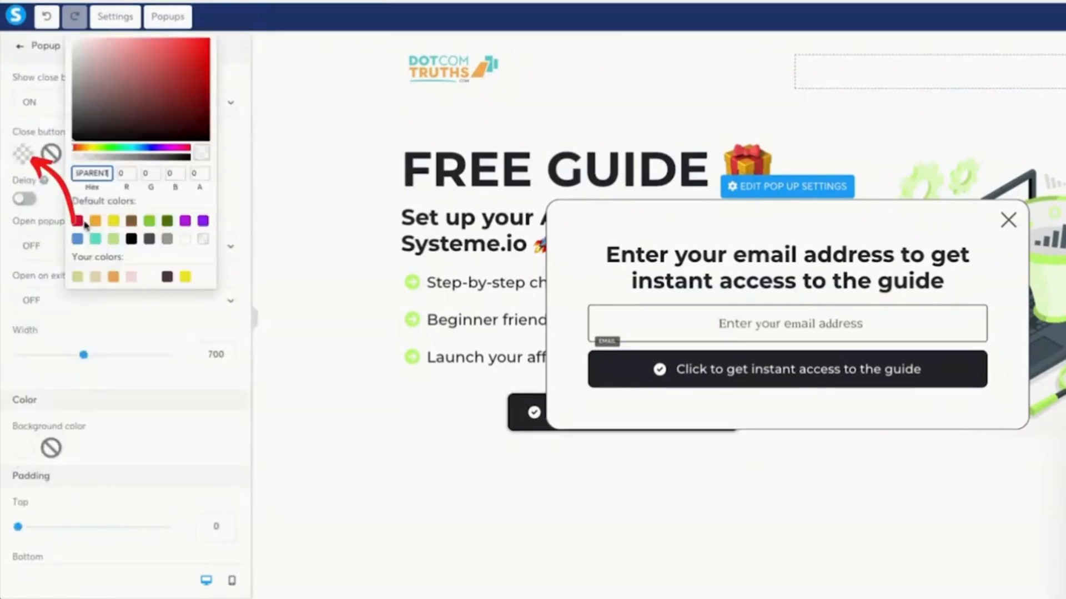
click(79, 222)
click(230, 163)
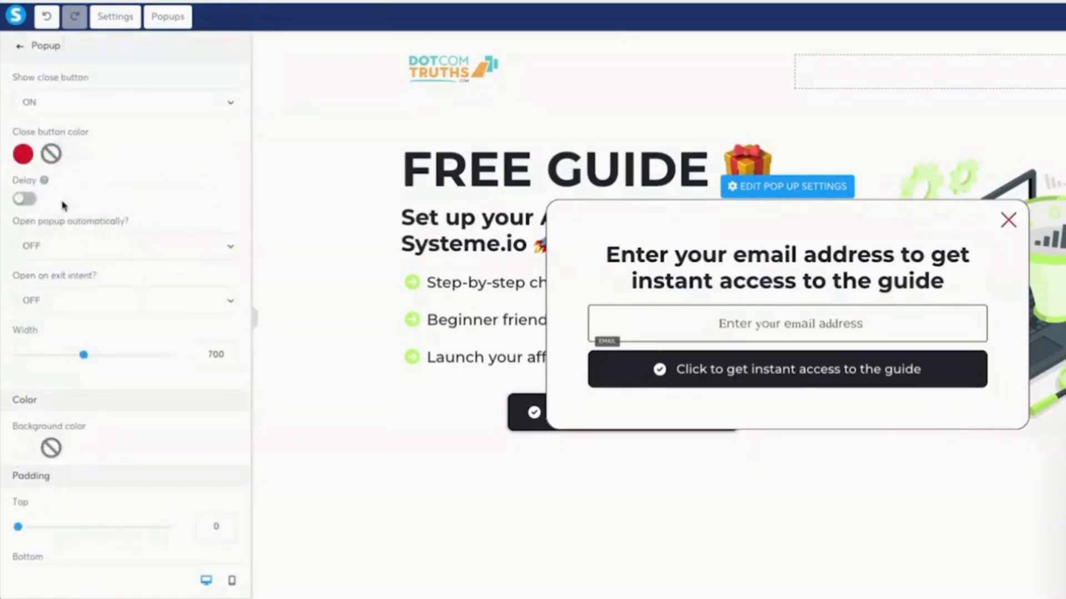
Try a different popup width and restore it to 700.
scroll(191, 298, down, 5)
scroll(157, 198, up, 2)
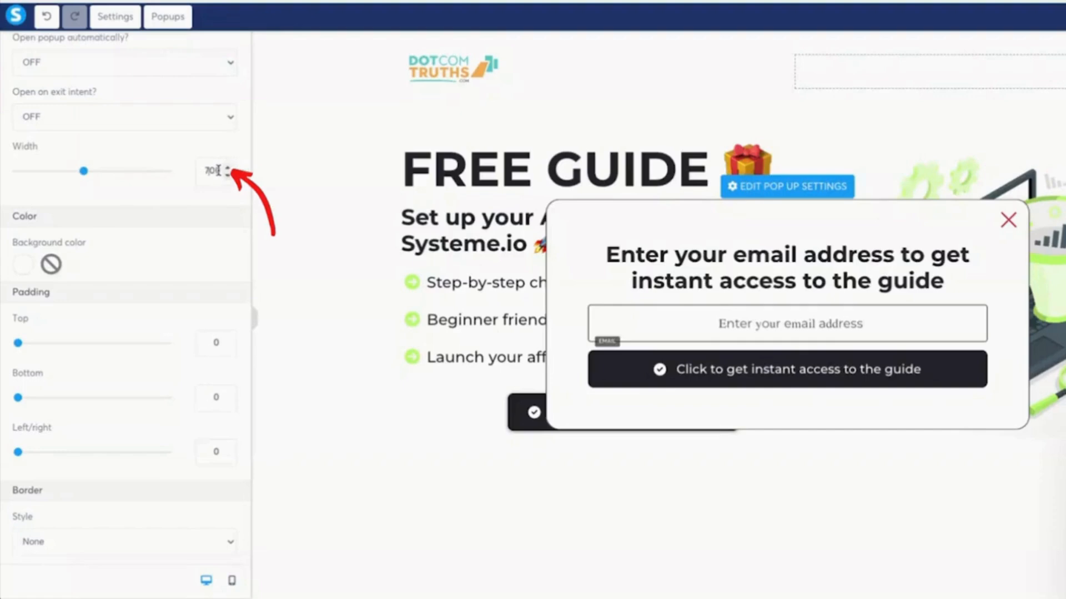
click(210, 171)
key(BackSpace)
text(5)
key(BackSpace)
text(7)
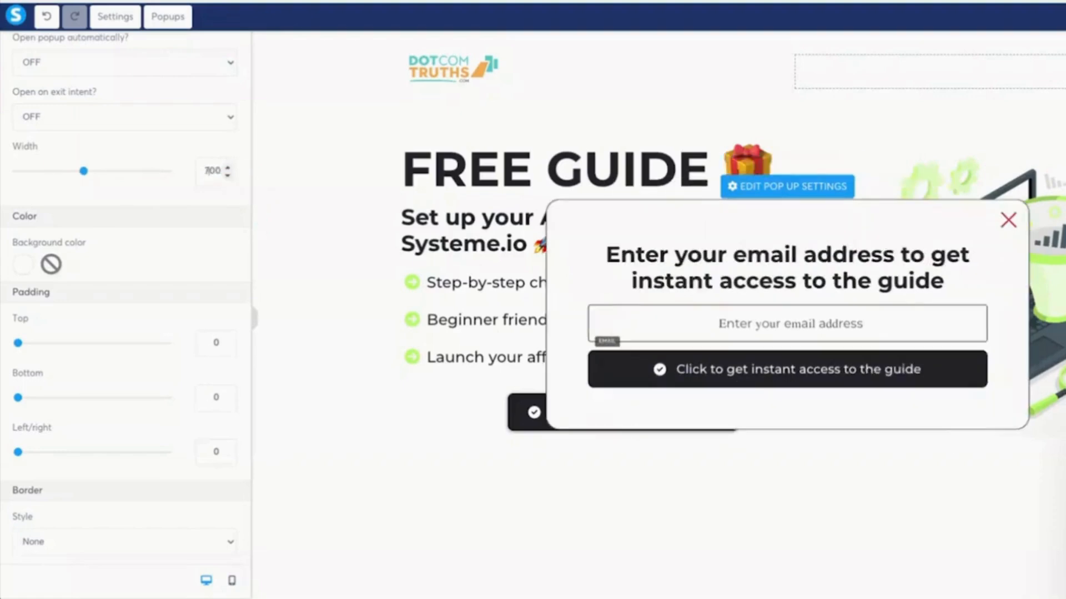
Set the popup's background color to the green B9FF66.
scroll(183, 249, down, 2)
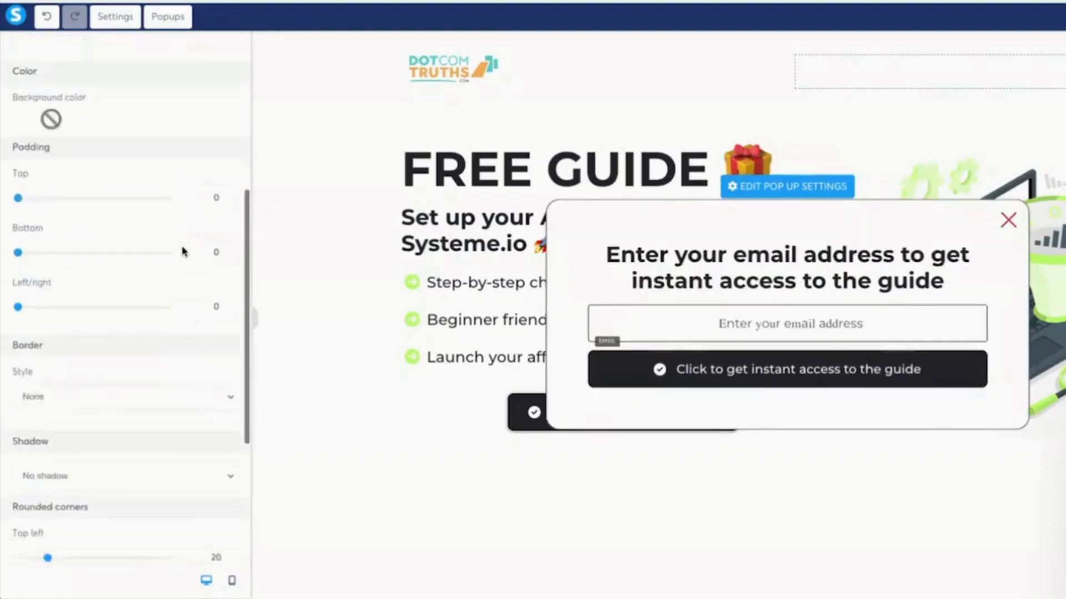
scroll(24, 350, up, 3)
click(24, 341)
double_click(91, 353)
text(B9FF66)
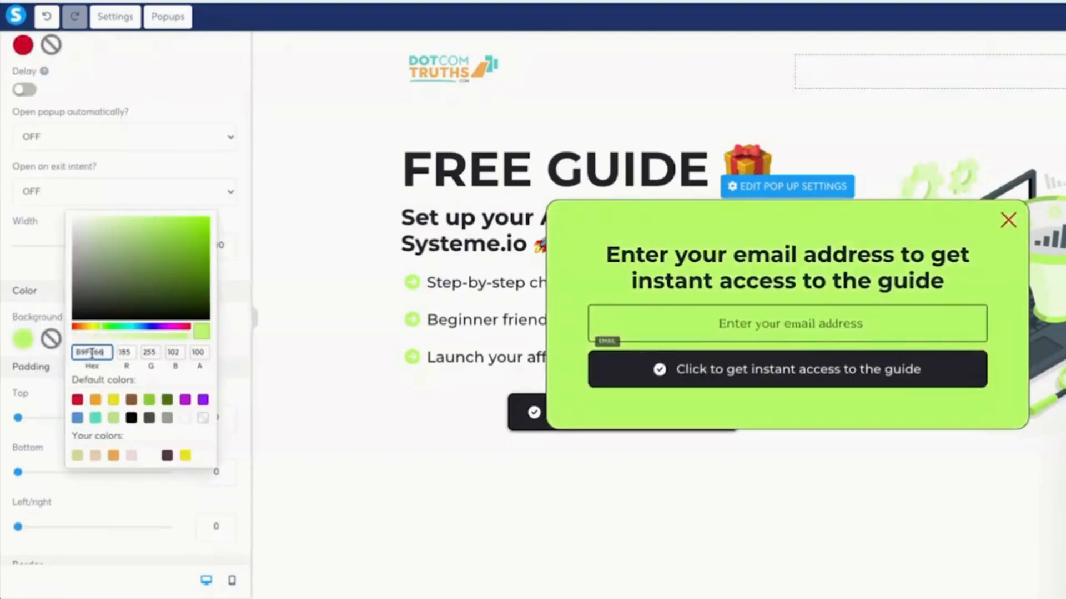
click(232, 347)
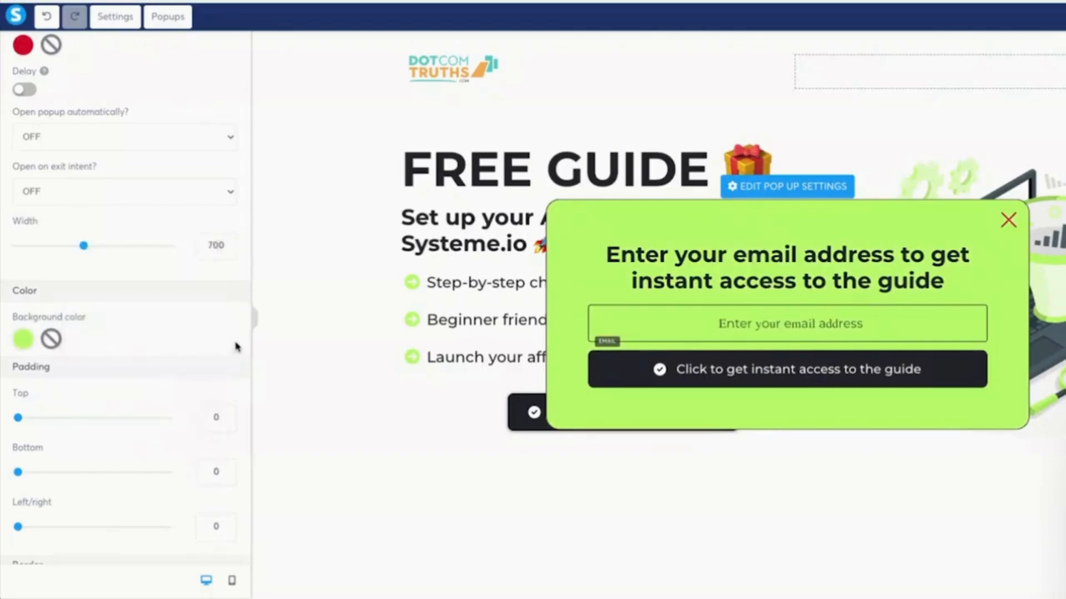
Set the background color of the popup's email input field to white.
click(786, 328)
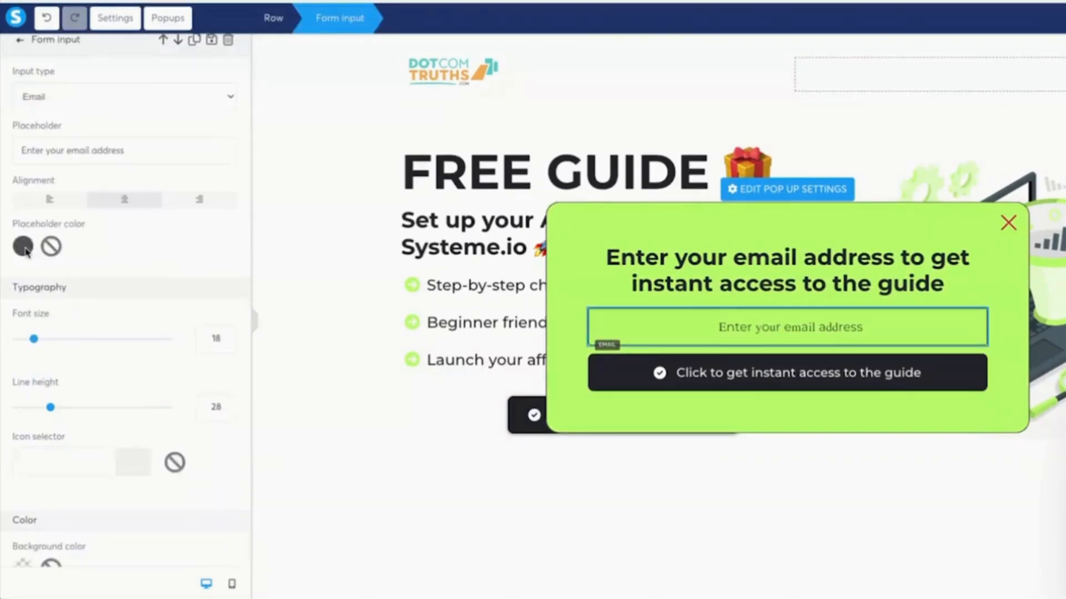
scroll(178, 253, down, 4)
click(25, 338)
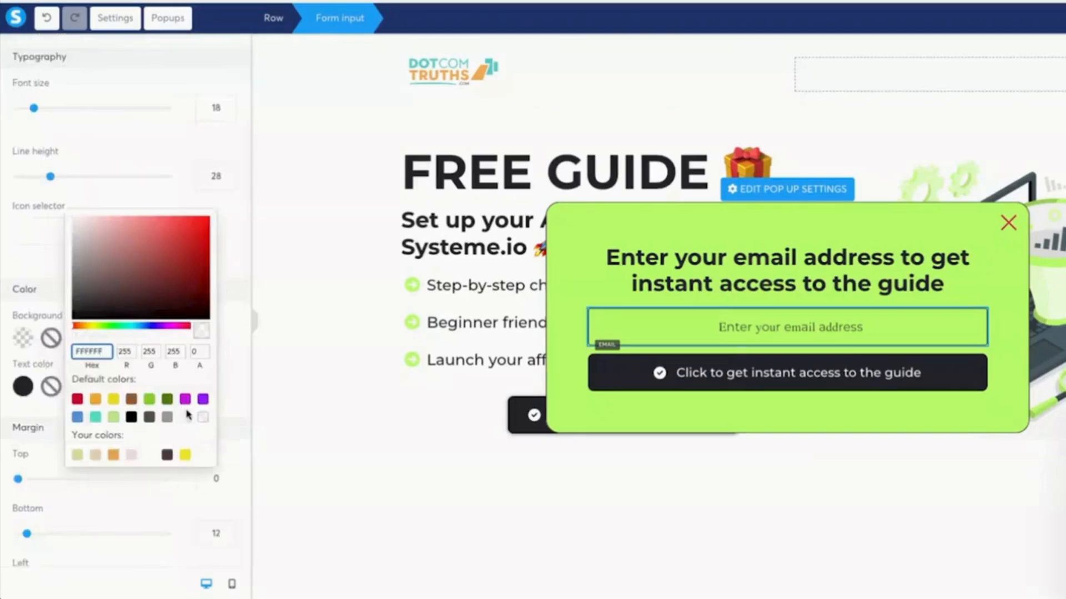
click(697, 305)
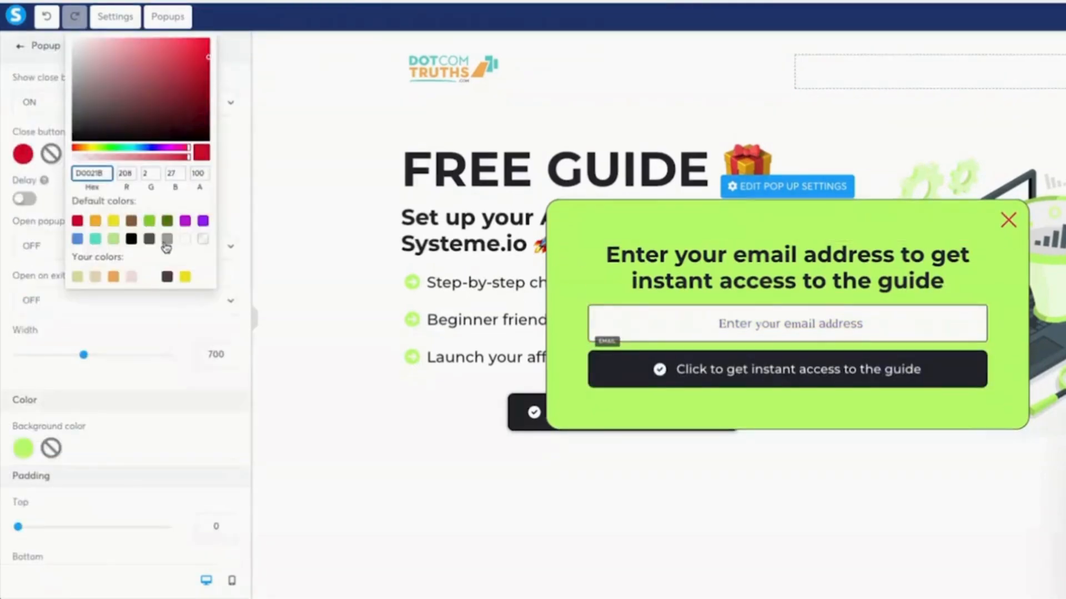
Set the popup's close button color to the dark green 417505 and close the popup.
click(167, 221)
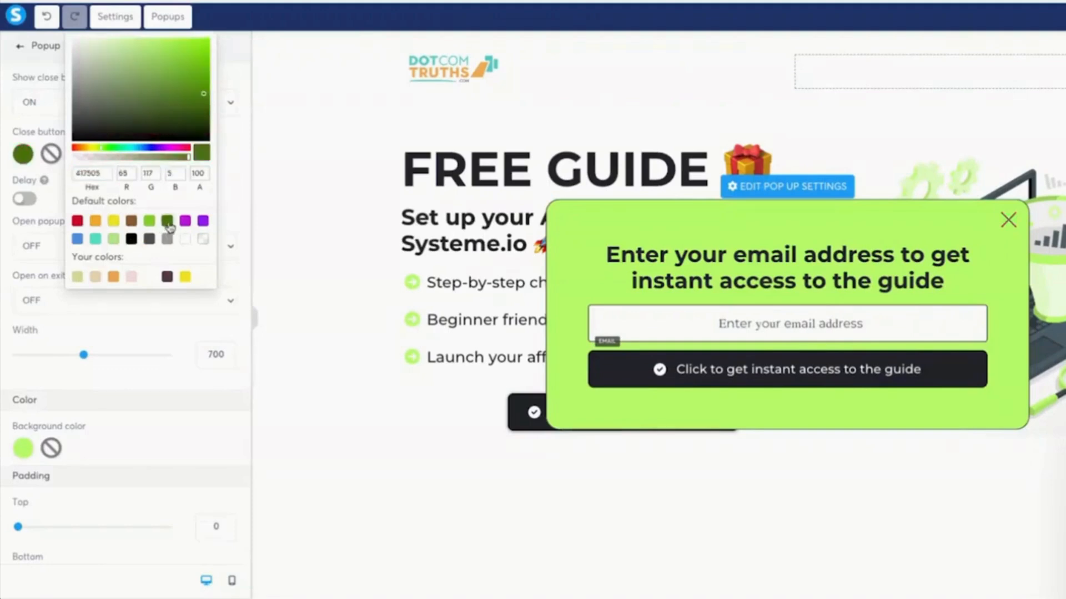
click(949, 78)
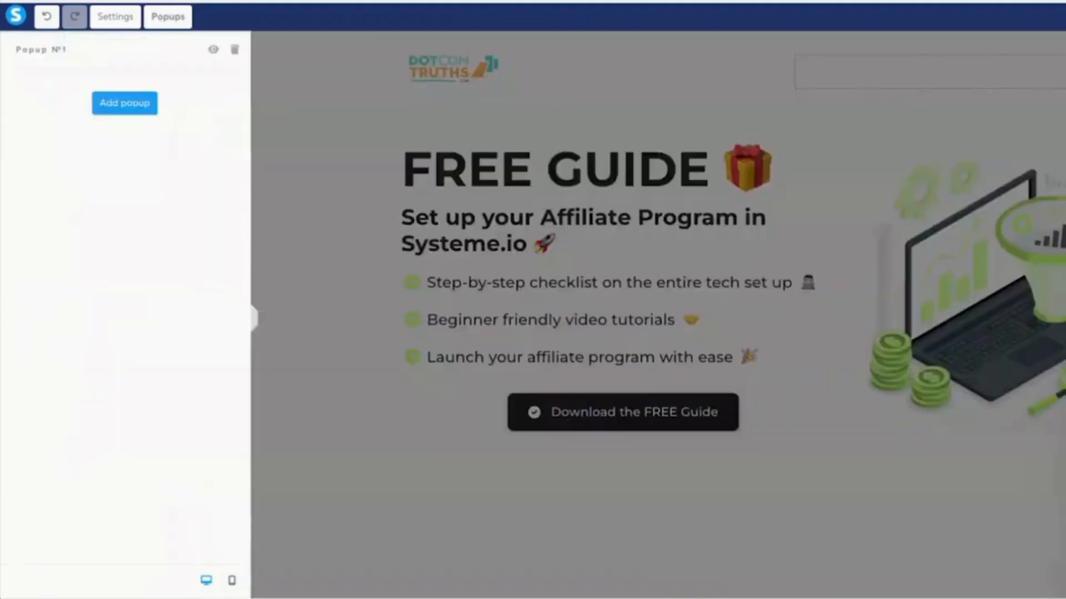
click(950, 78)
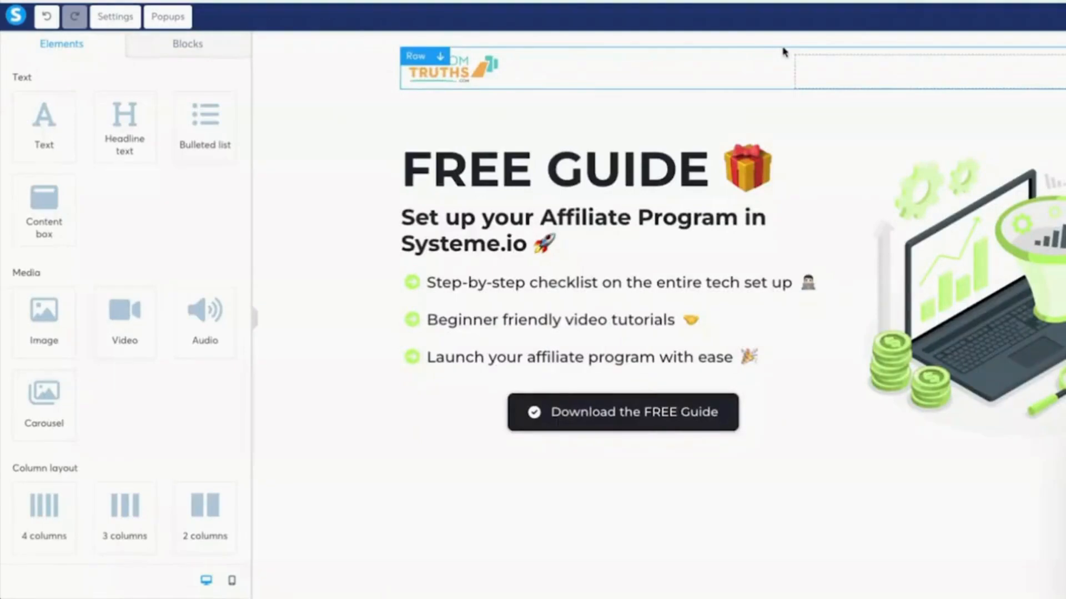
Find the saved block "footer sio gift" with the search term "footer", add it at the bottom of the page, and save the changes.
scroll(782, 51, down, 2)
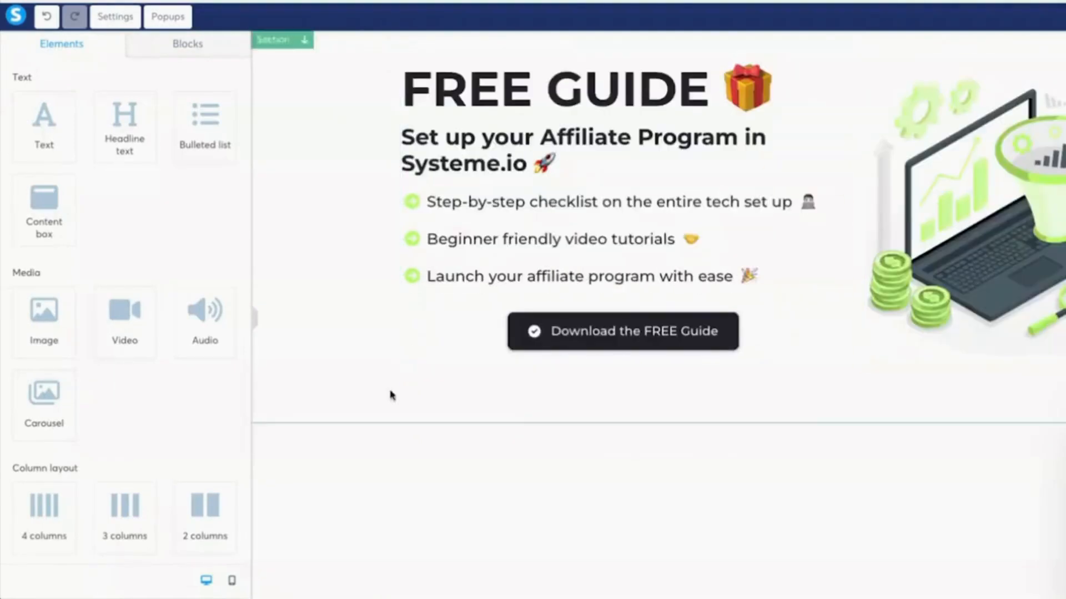
click(187, 47)
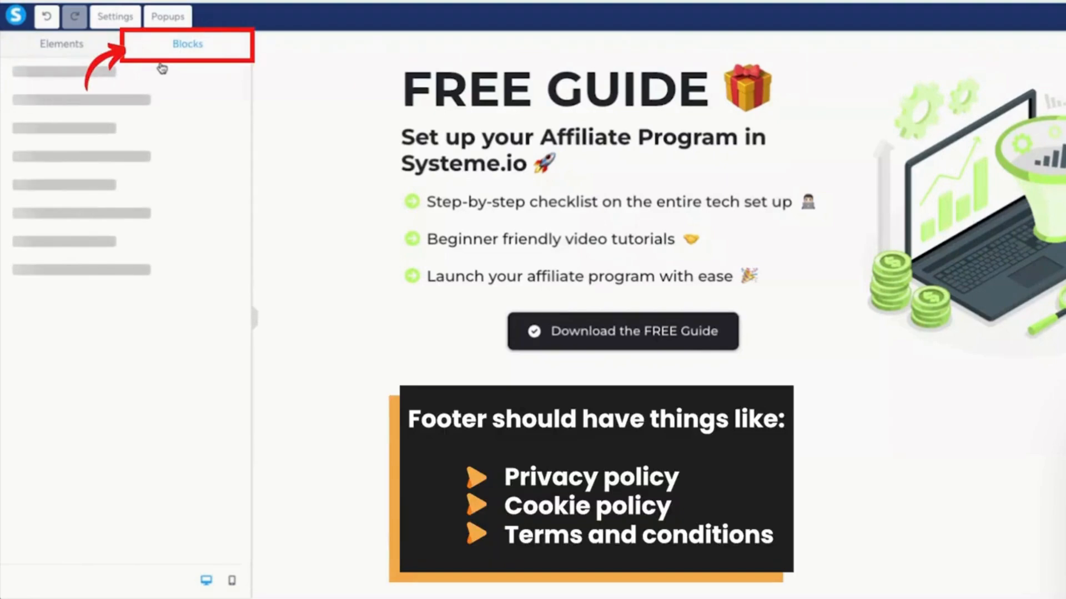
click(91, 100)
click(114, 87)
text(footer)
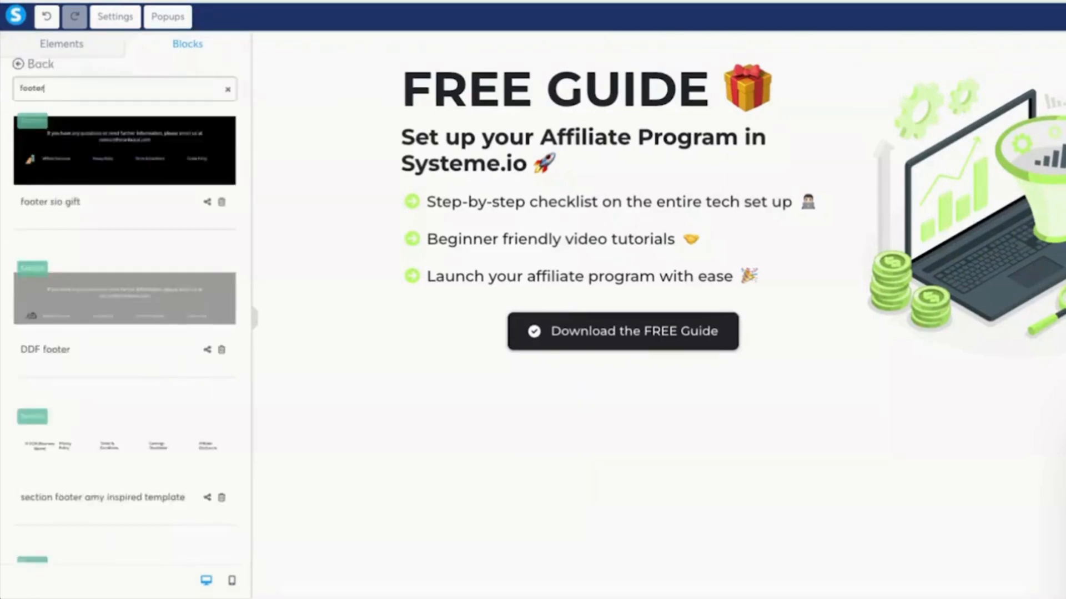
click(115, 135)
scroll(337, 287, down, 3)
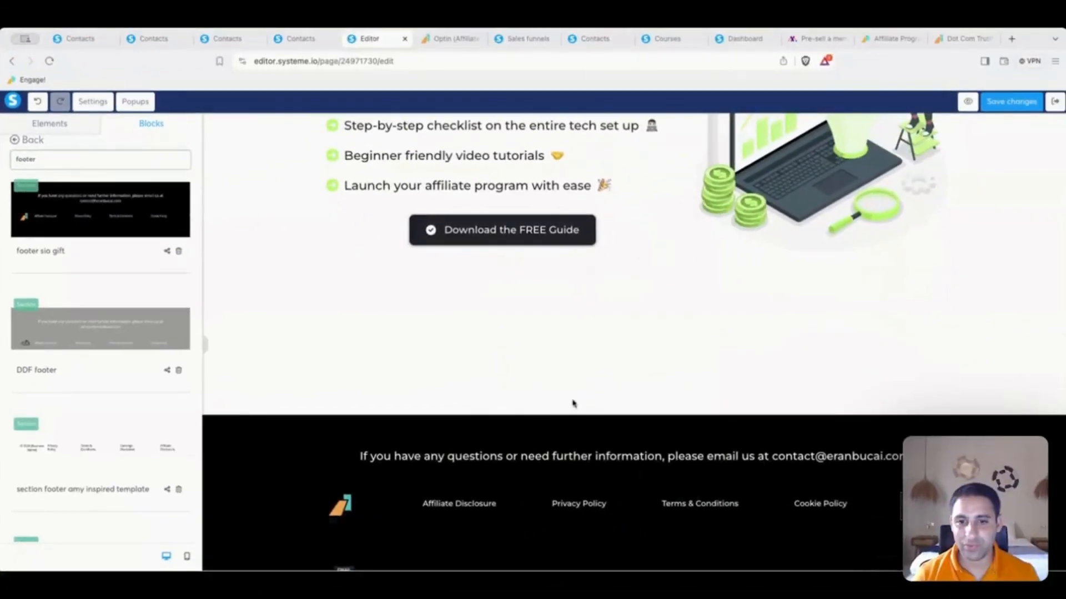
click(1007, 106)
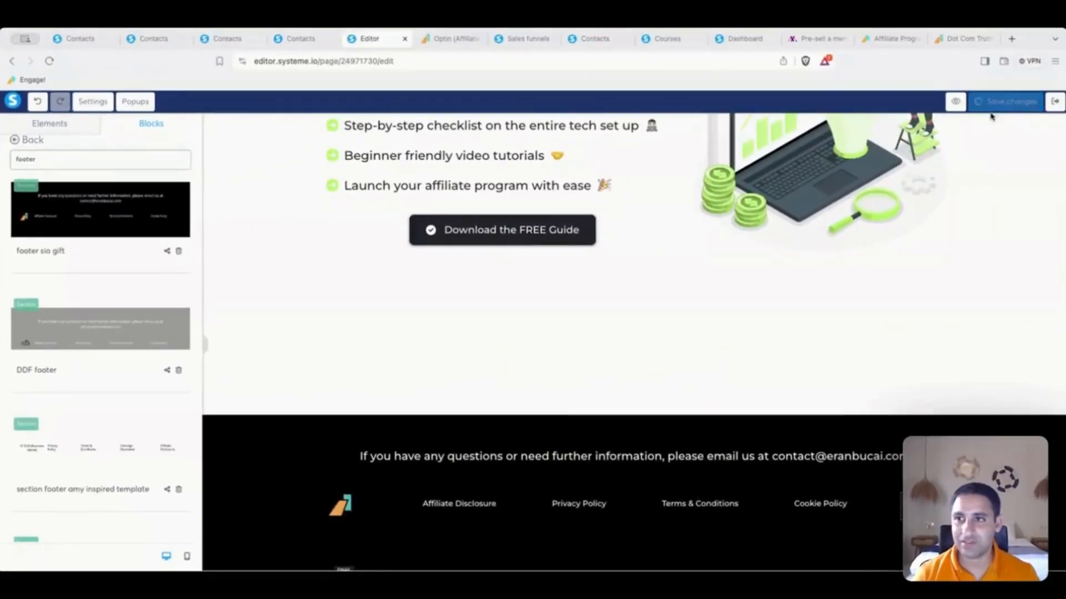
Switch to the mobile view and set the "FREE GUIDE" headline's font size to 40.
click(187, 556)
scroll(580, 369, up, 3)
click(655, 173)
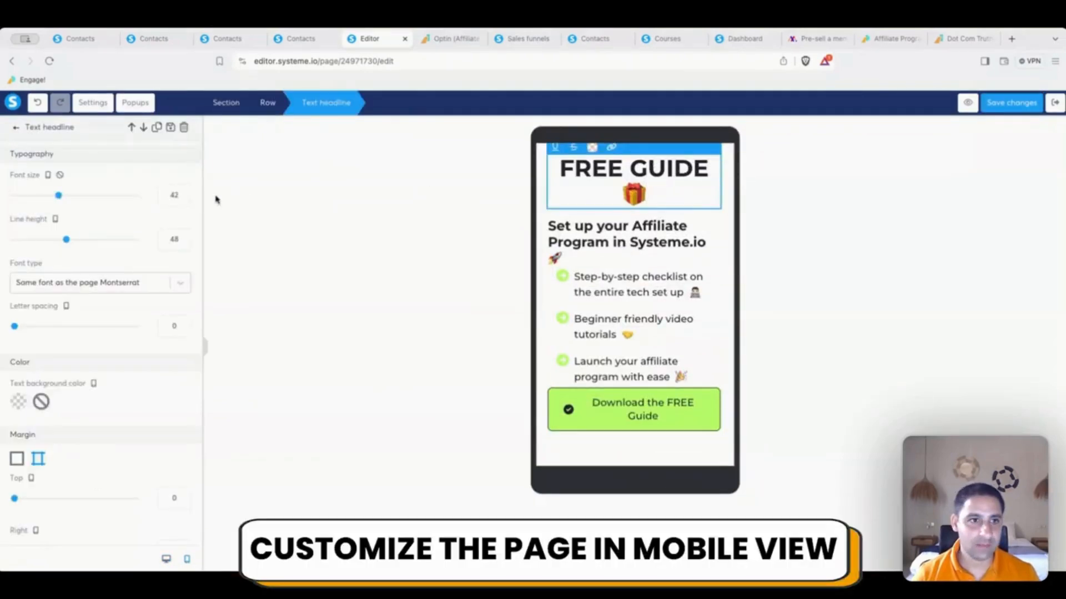
click(183, 199)
click(183, 199)
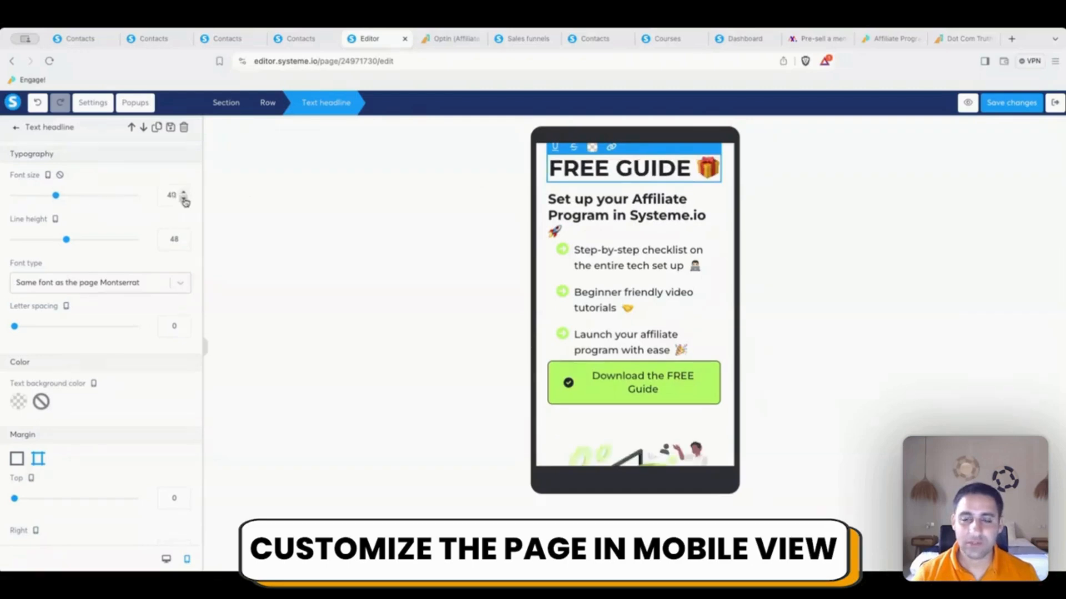
Set the mobile font size of the "Set up your Affiliate Program in Systeme.io" subheadline to 22.
click(634, 204)
click(632, 206)
click(183, 202)
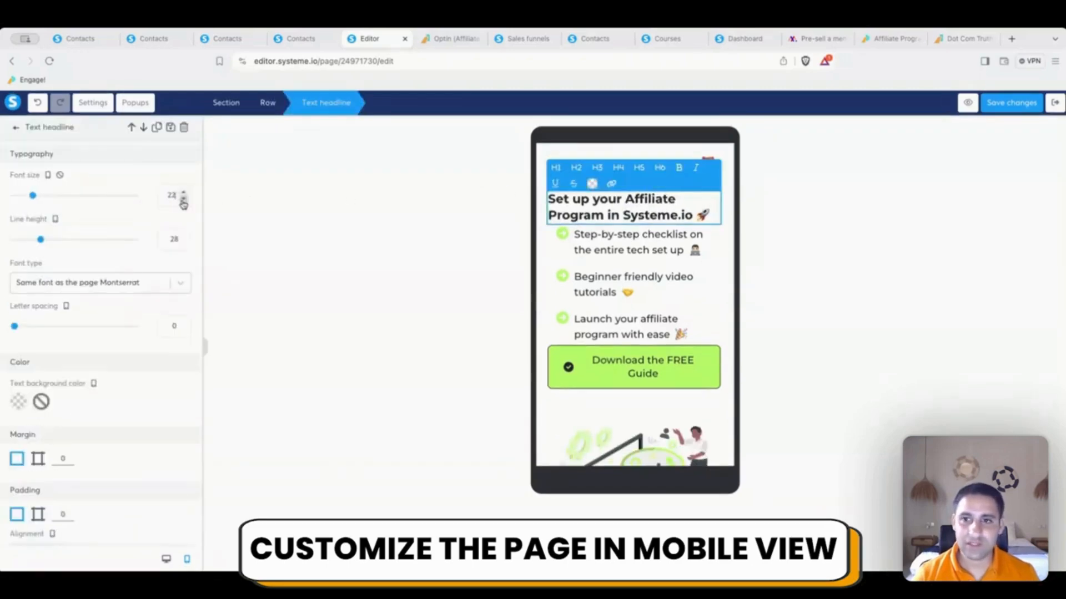
click(184, 204)
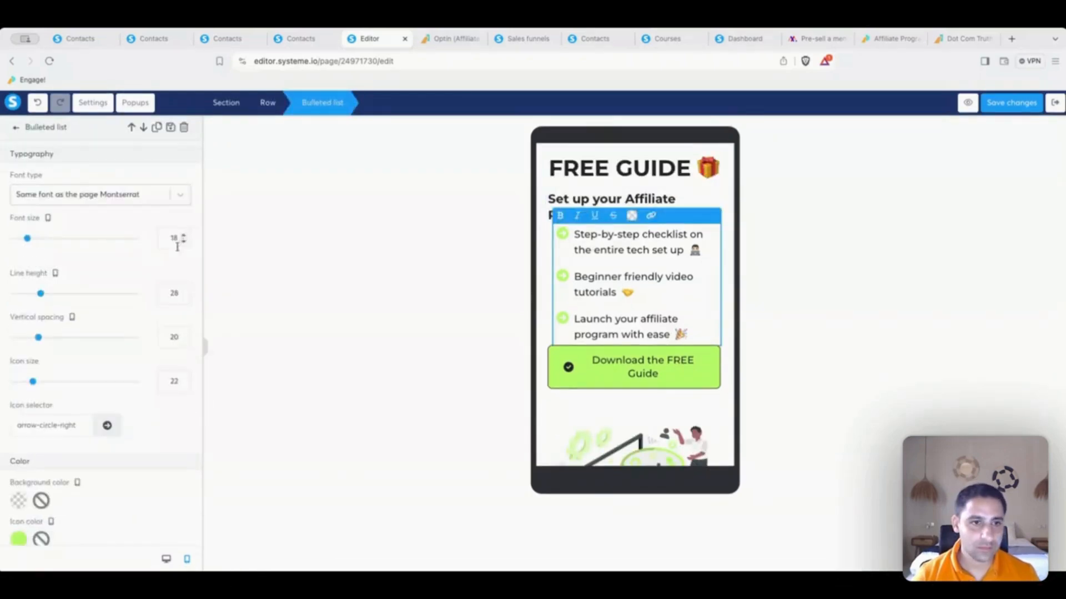
Try other font sizes for the mobile bulleted list, keep it at 18, and reduce the list's icon size.
click(184, 239)
click(184, 236)
click(184, 235)
click(184, 241)
click(184, 241)
click(184, 384)
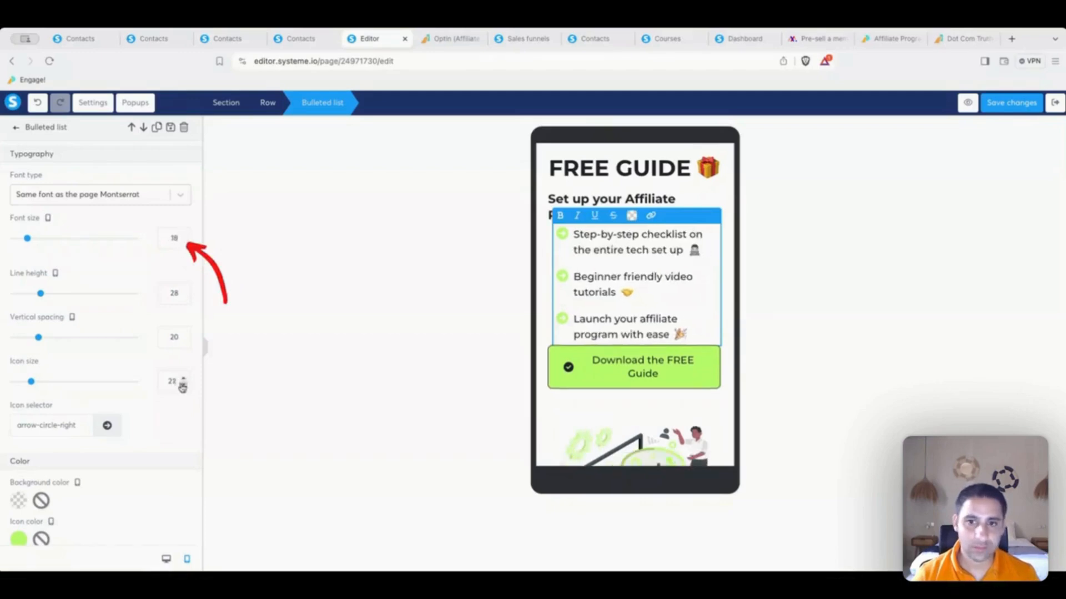
click(183, 384)
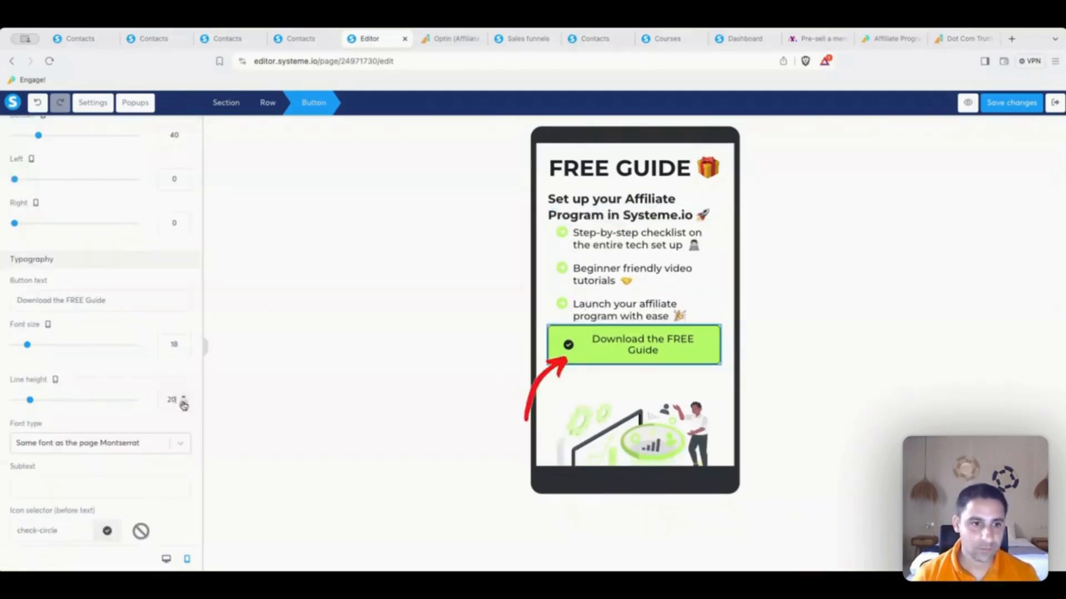
Reduce the mobile download button's font size until its label fits on one line, using a line height of 20.
click(183, 350)
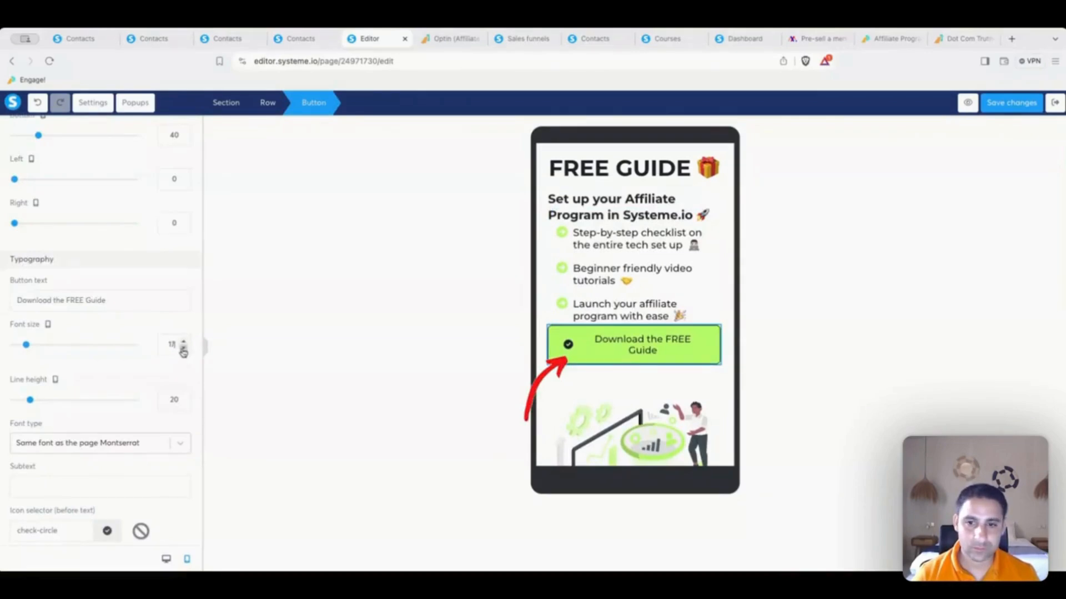
click(183, 352)
scroll(178, 366, down, 4)
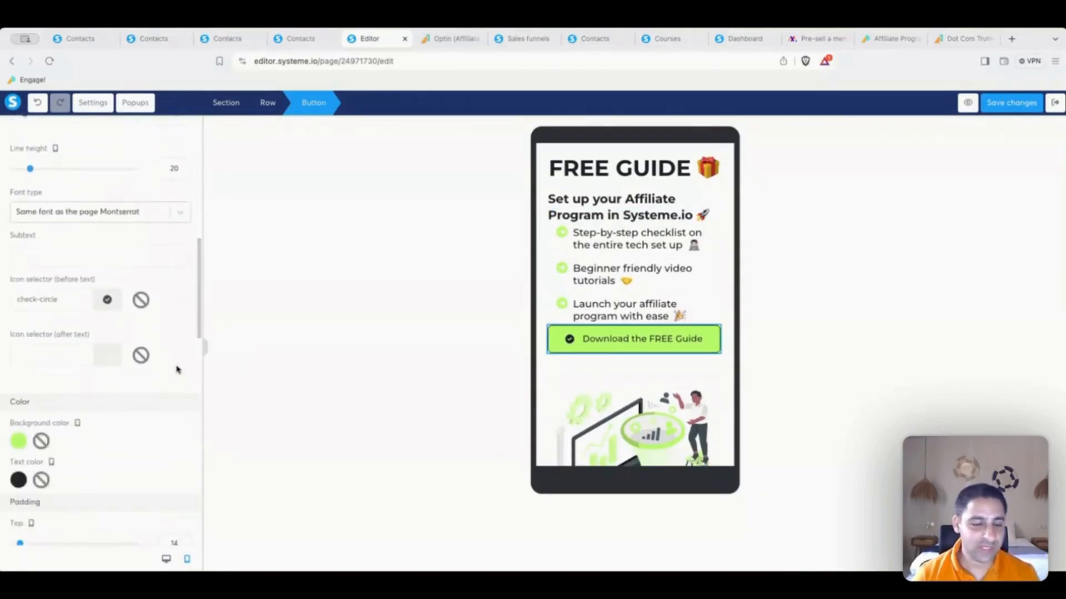
scroll(177, 366, down, 5)
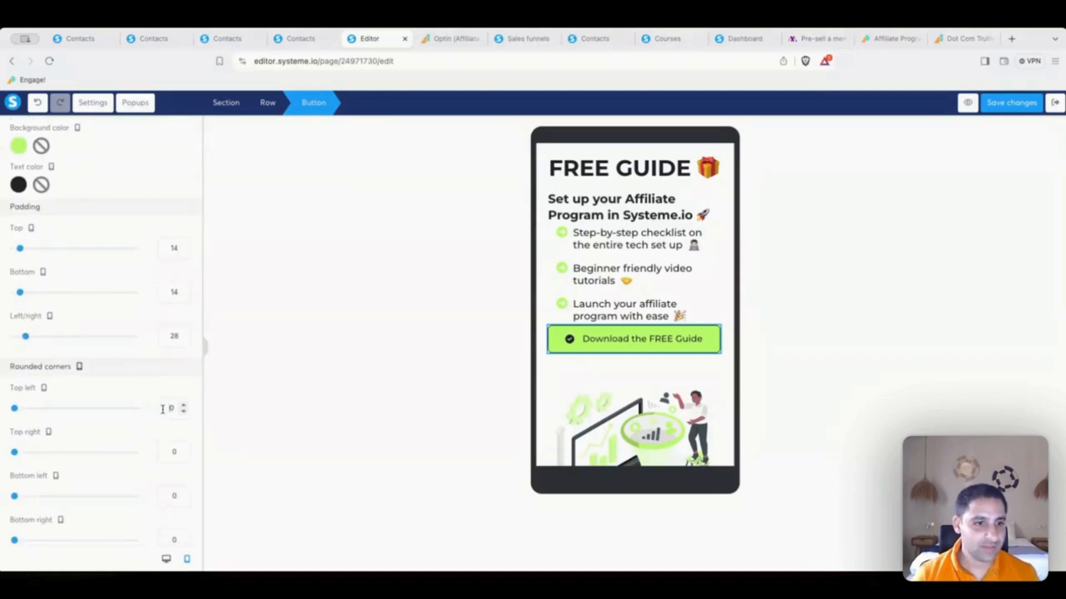
text(2)
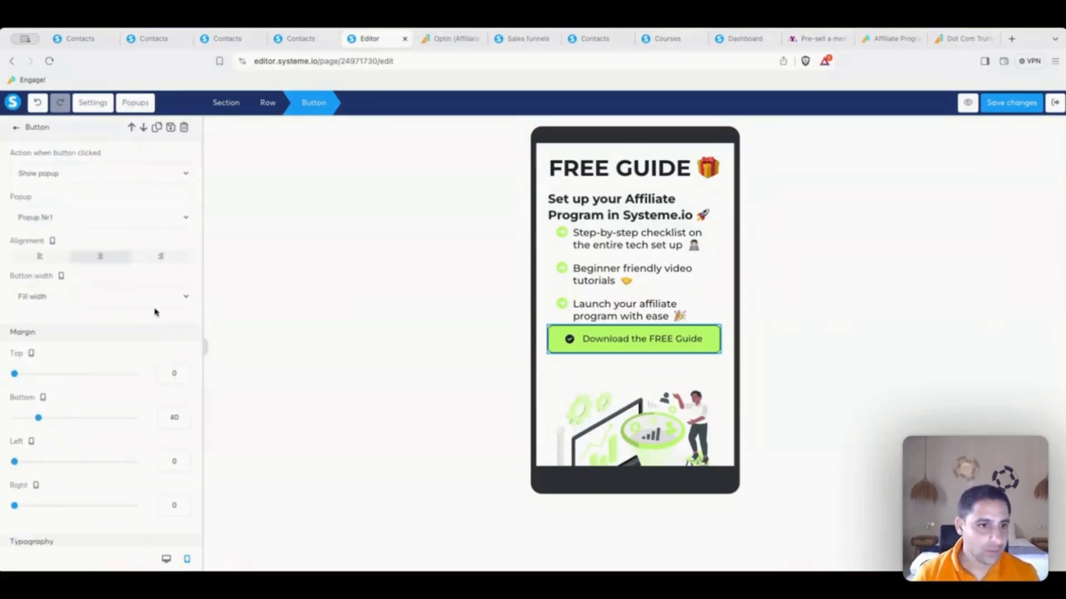
scroll(167, 333, down, 1)
text(2)
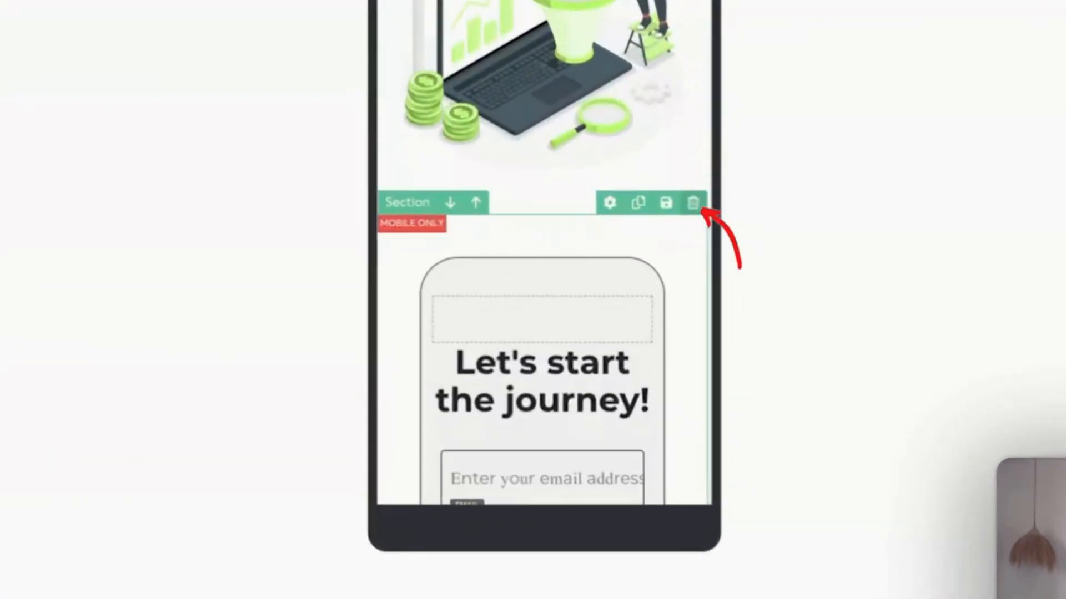
Delete the mobile-only "Let's start the journey!" section below the illustration.
click(694, 204)
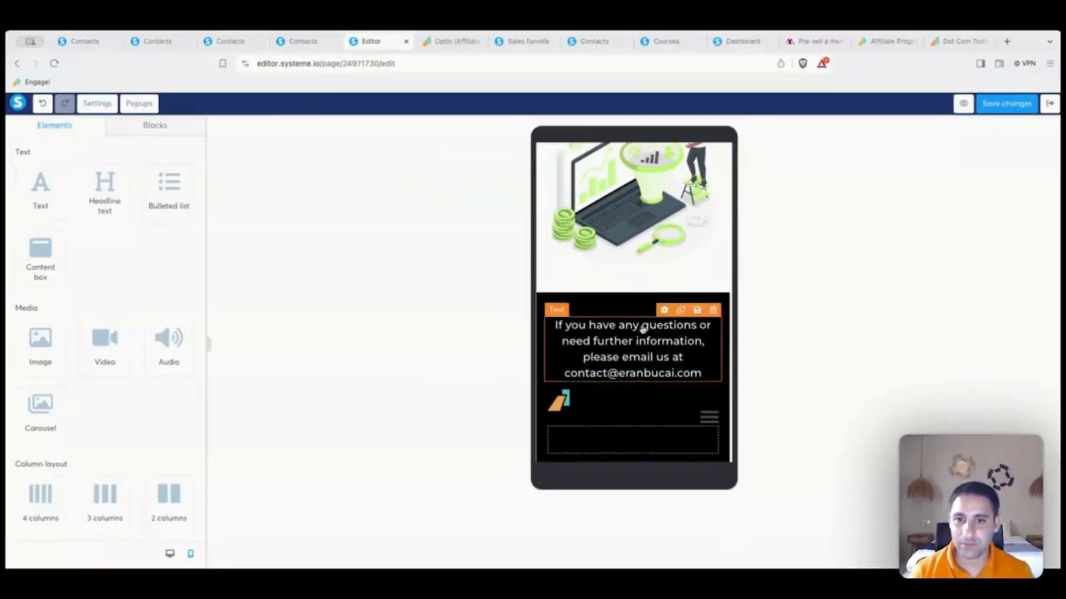
Set both the font size and the line height of the footer's contact text to 12 in the mobile view.
click(575, 285)
drag(171, 196, 159, 195)
text(1)
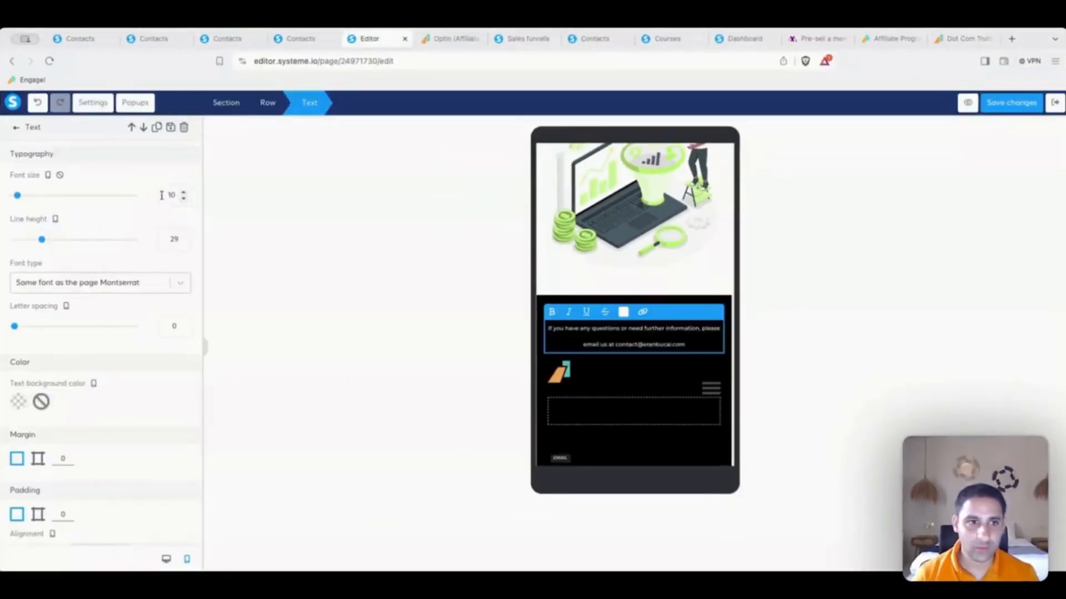
text(2)
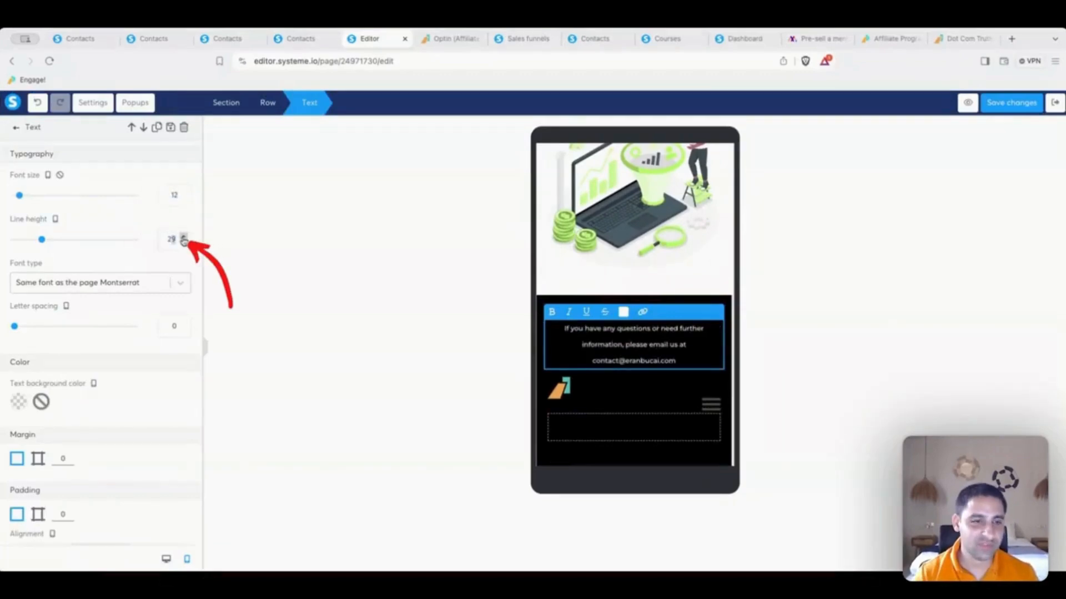
text(1)
key(BackSpace)
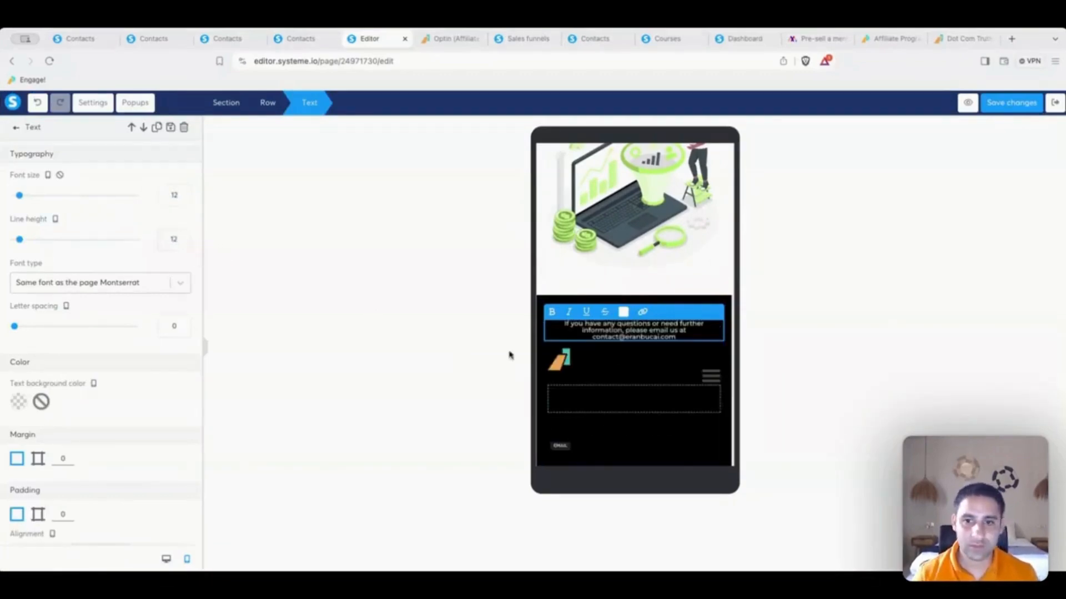
Preview the open and closed dropdown states of the footer menu in the mobile view.
click(590, 362)
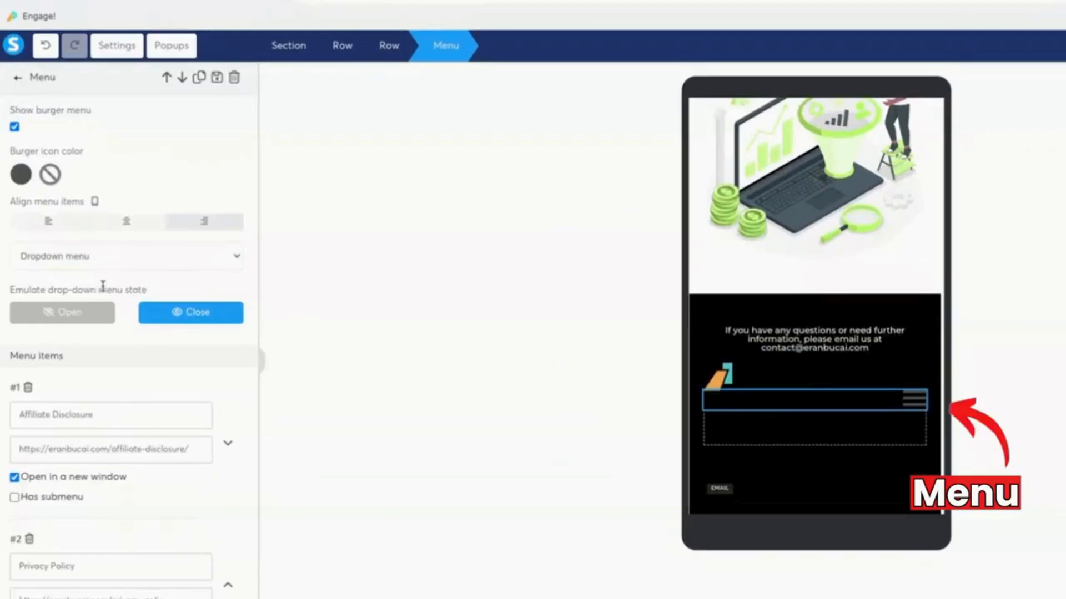
click(65, 313)
click(80, 316)
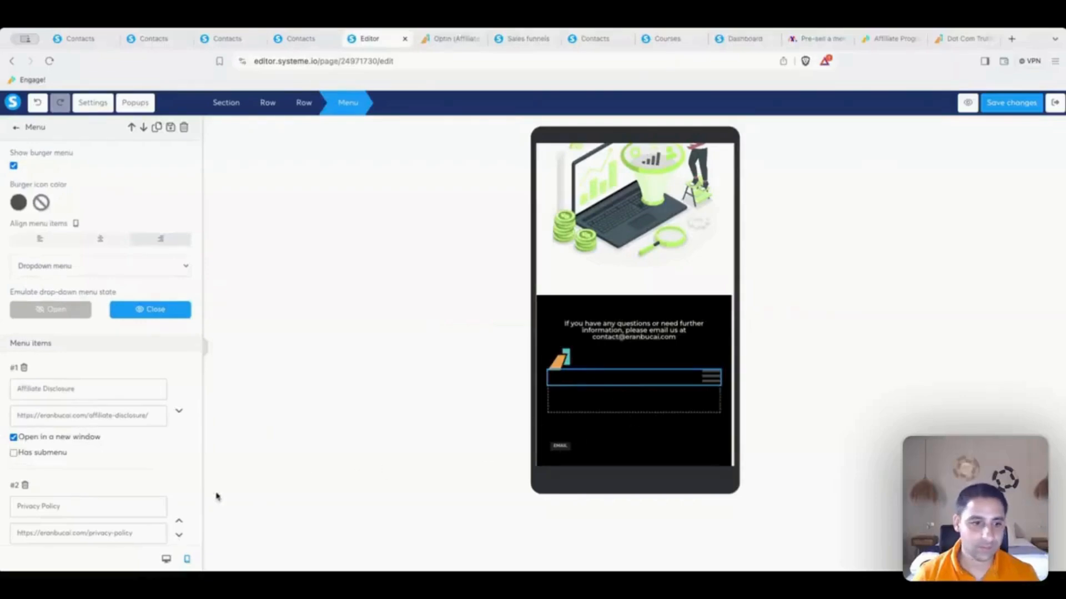
Switch back to the desktop view and save the page changes.
click(166, 559)
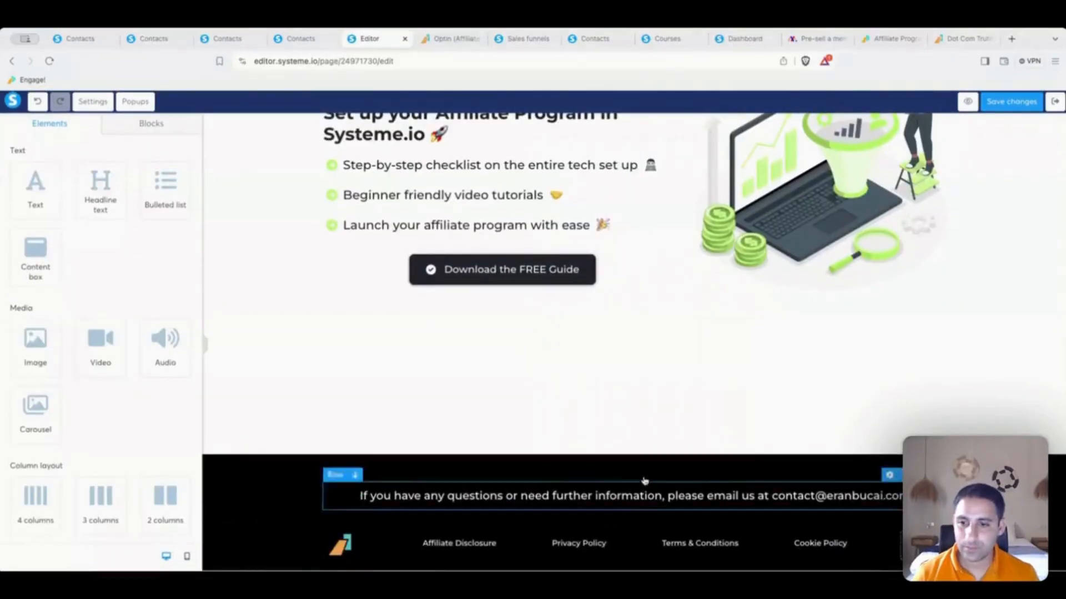
scroll(645, 493, up, 2)
click(1010, 102)
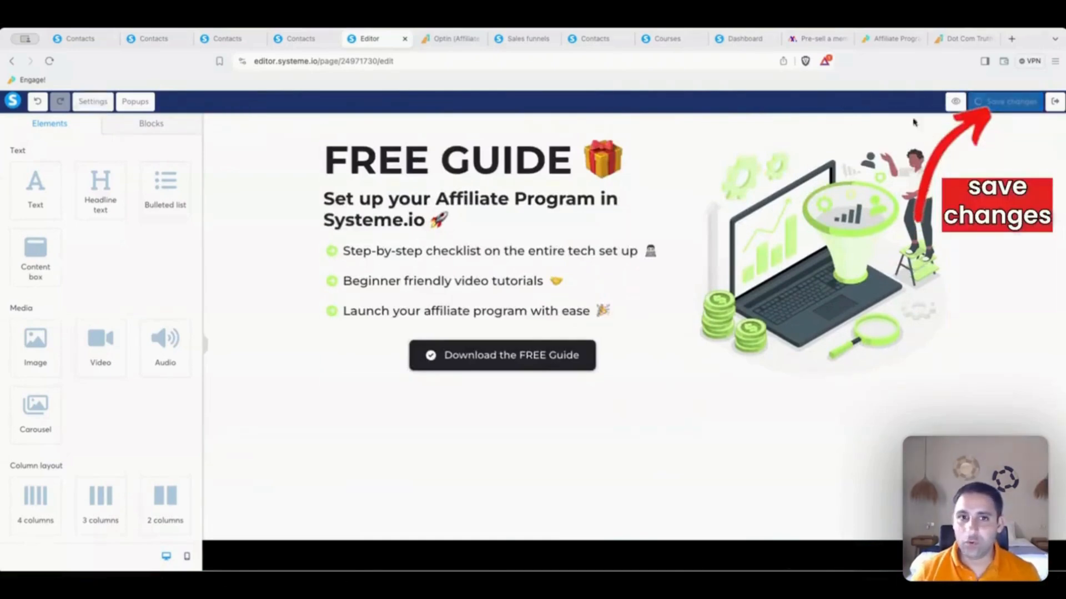
Center-align the "FREE GUIDE" headline in the desktop view.
click(358, 312)
click(352, 151)
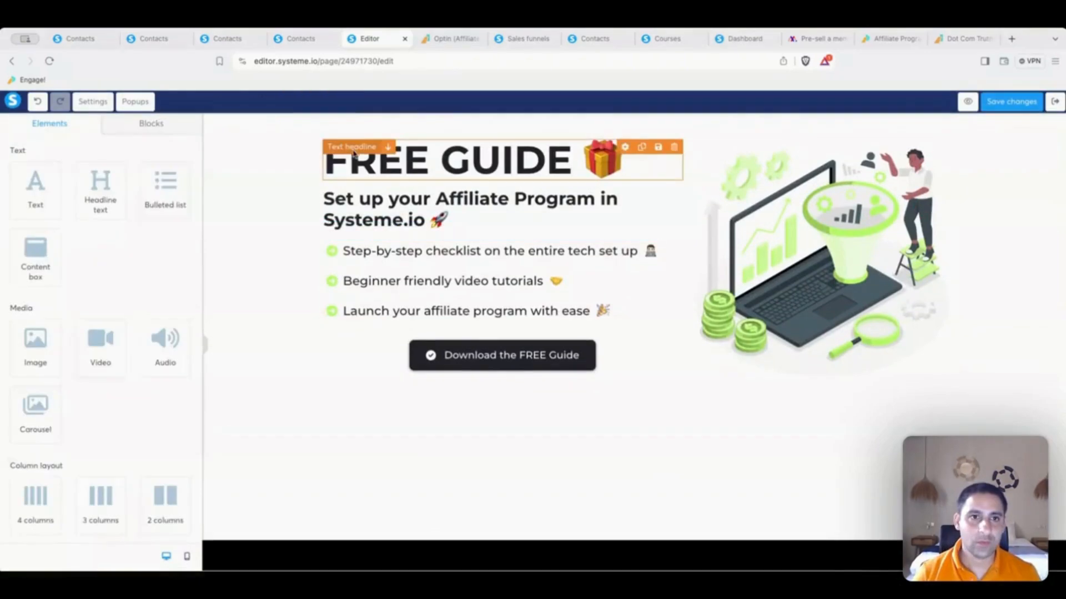
scroll(78, 400, down, 4)
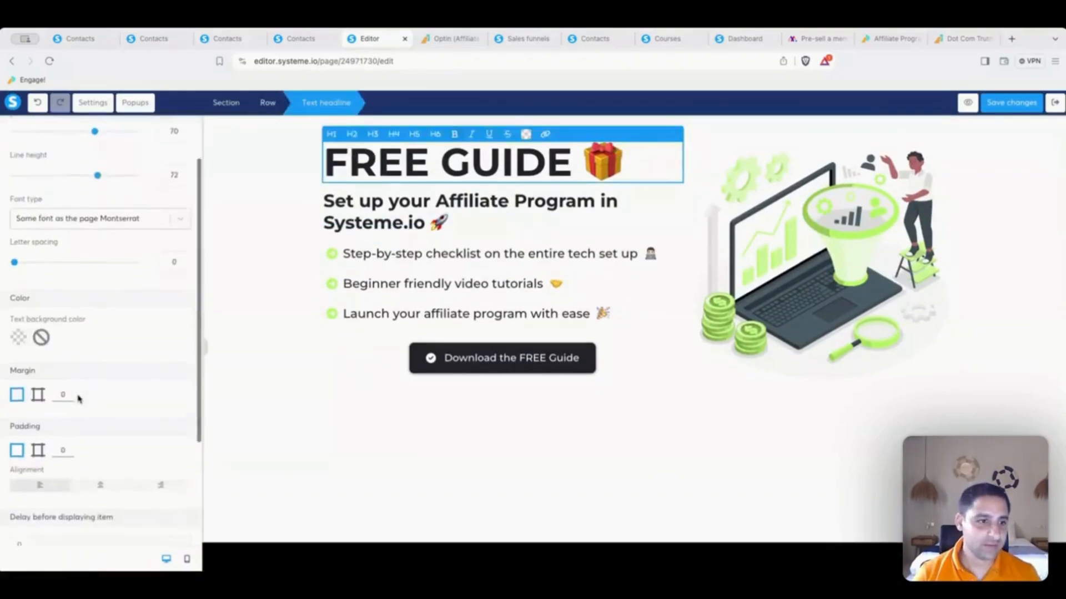
click(100, 428)
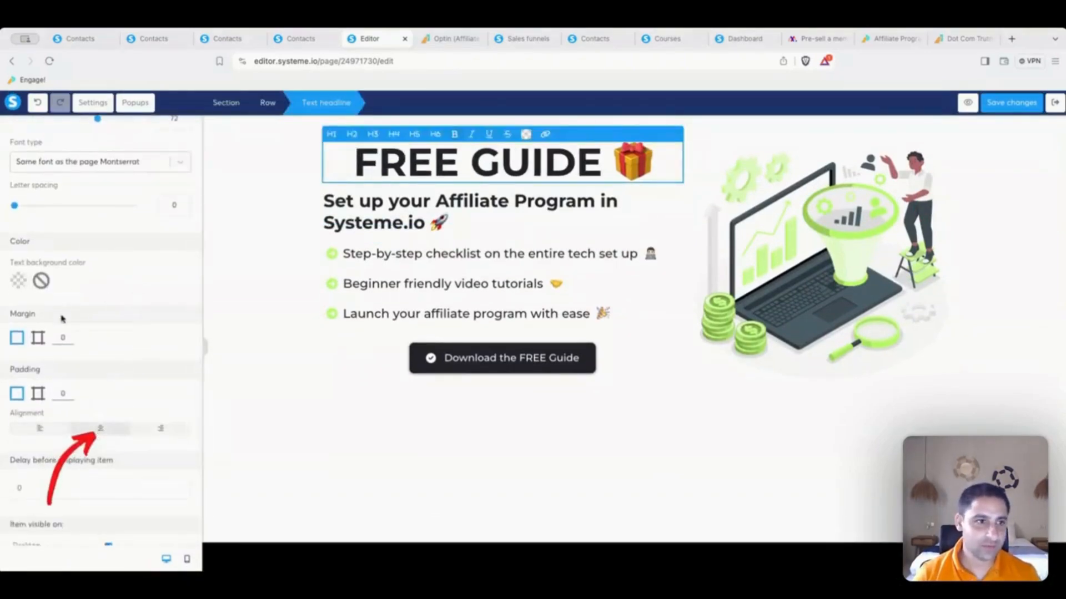
Set the "FREE GUIDE" headline's text background color to the green B9FF66.
click(18, 281)
double_click(75, 292)
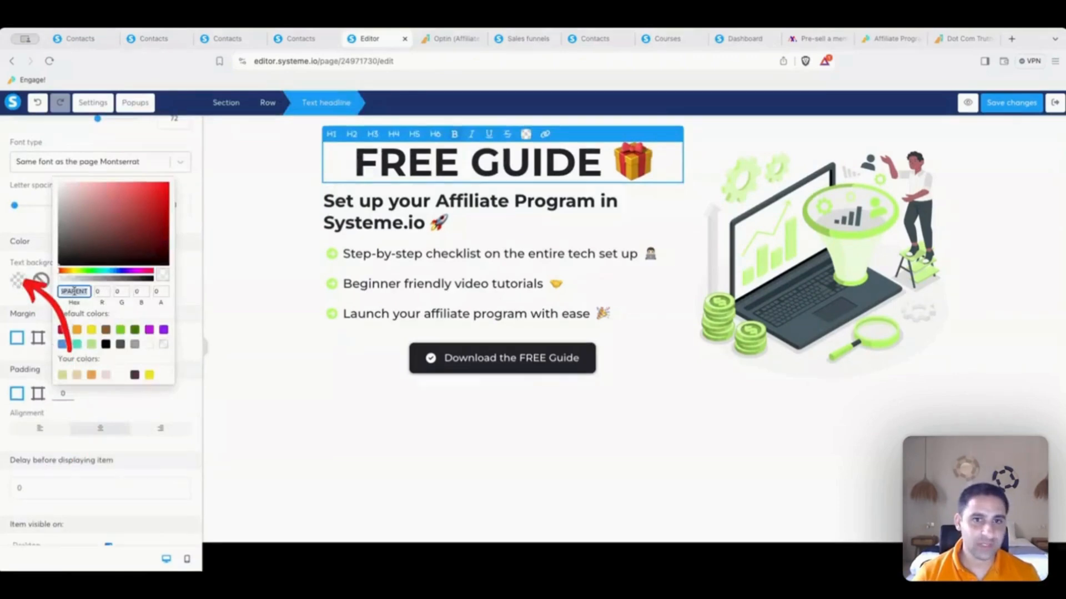
text(B9FF66)
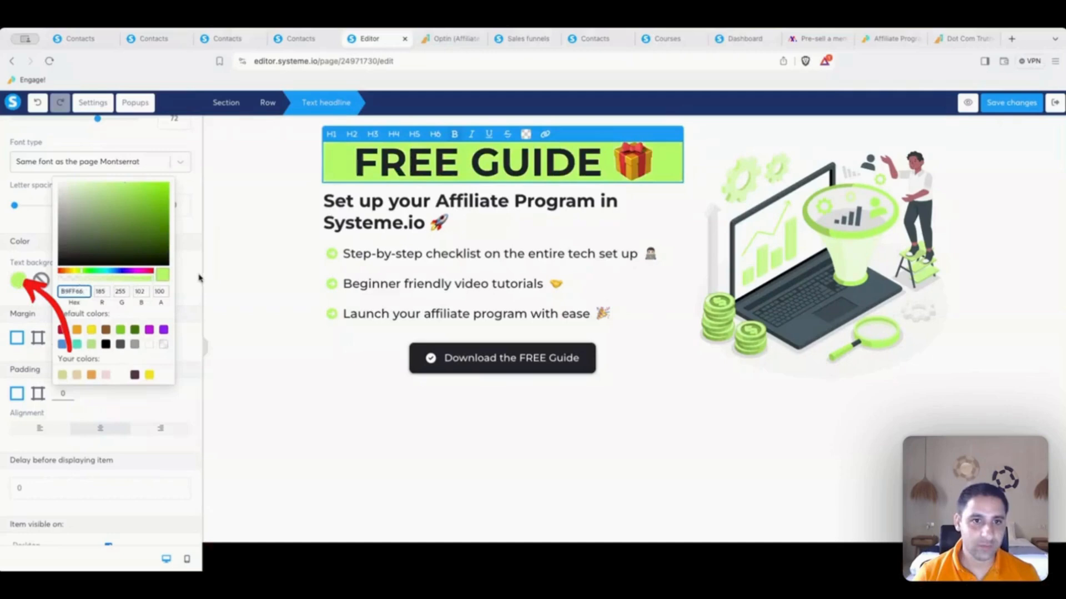
Add a new row at the top of the text column and place the "FREE GUIDE" headline inside it.
click(275, 267)
scroll(108, 307, down, 2)
drag(48, 346, 370, 146)
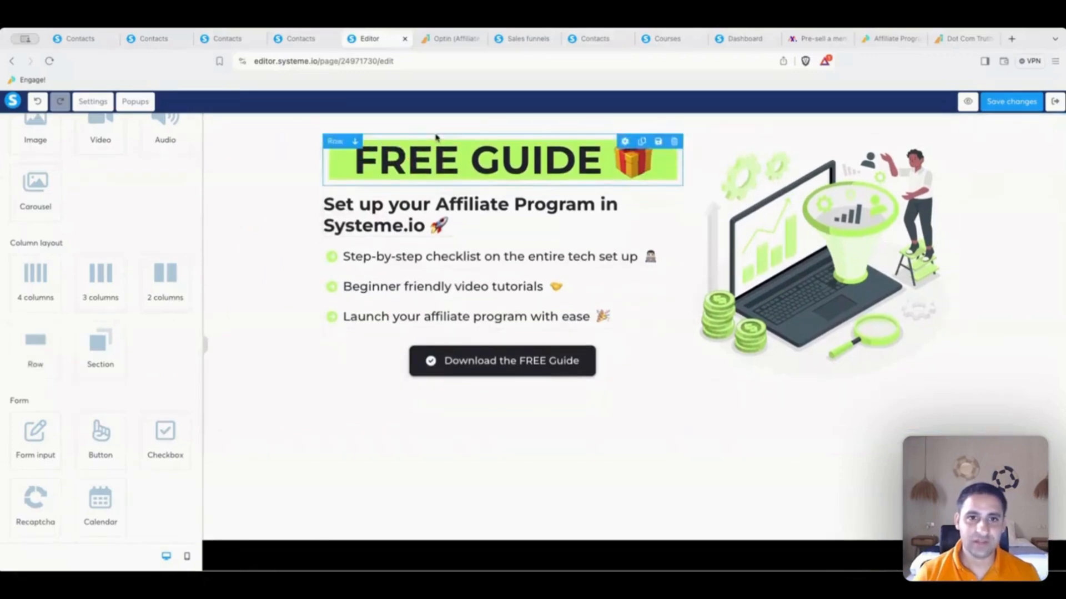
Give the row around the "FREE GUIDE" headline the green B9FF66 background color and a padding of 20.
click(435, 138)
click(24, 304)
double_click(84, 318)
key(super+v)
click(179, 293)
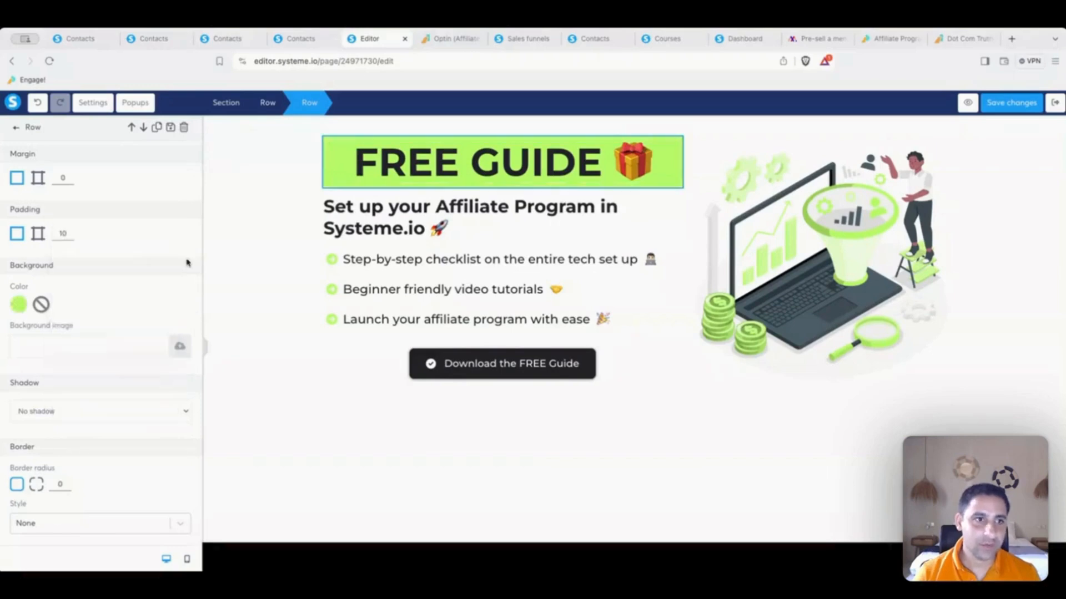
double_click(59, 234)
text(20)
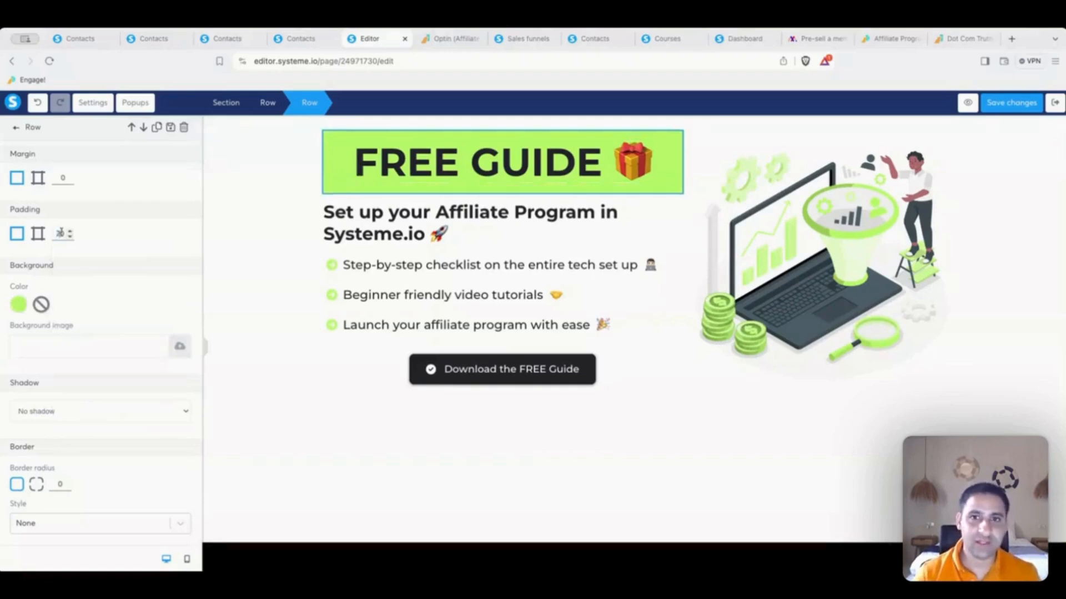
click(275, 228)
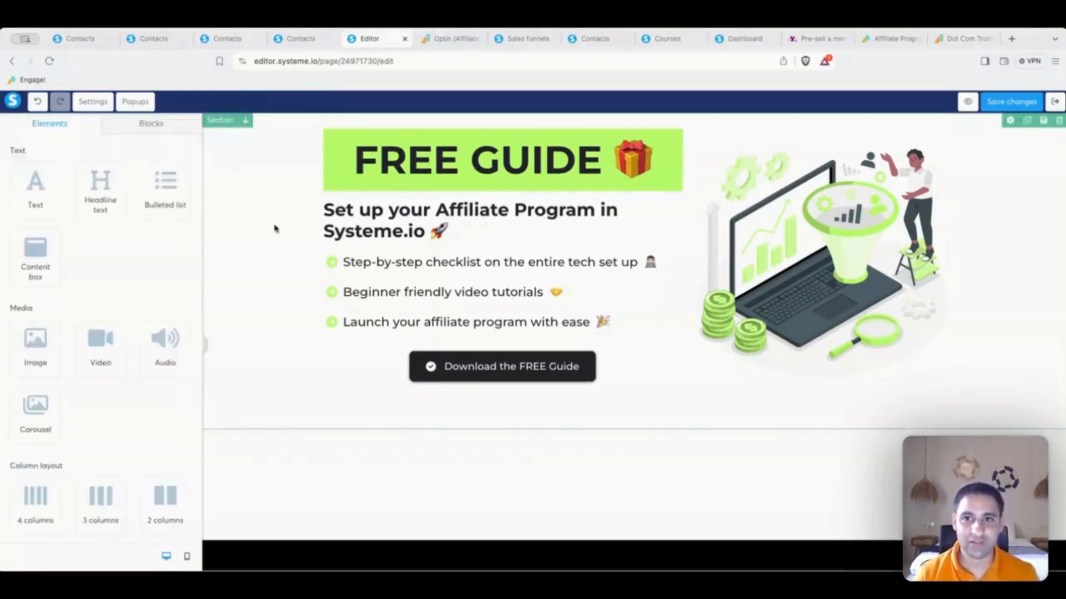
Give the "FREE GUIDE" row a border radius of 10 and a solid border style.
click(318, 160)
scroll(91, 291, down, 5)
double_click(59, 226)
text(10)
click(78, 266)
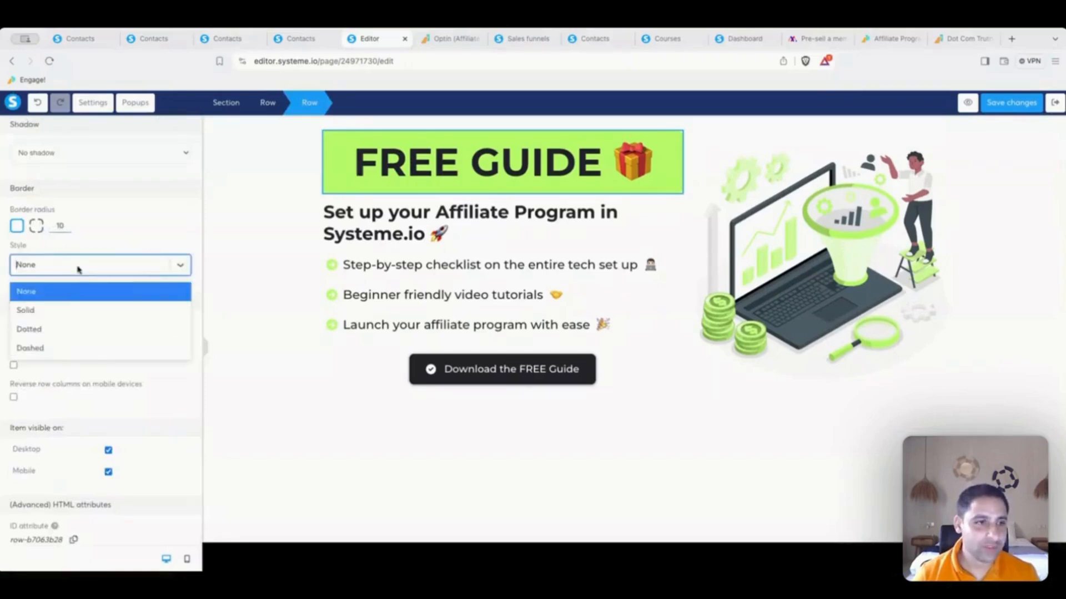
click(58, 310)
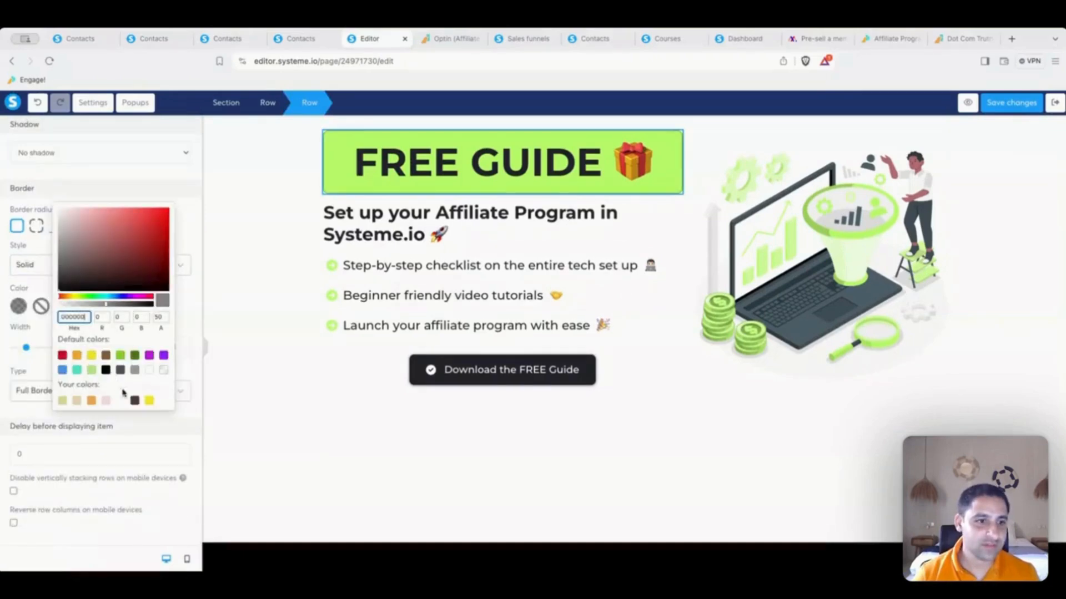
click(243, 268)
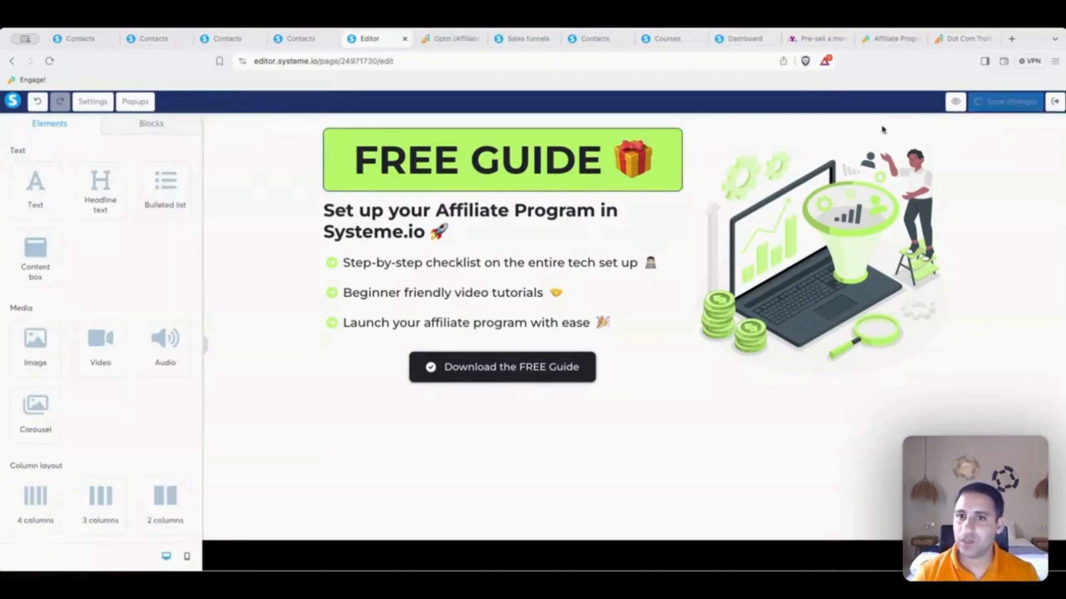
Increase the bottom padding of the main section to 200 and check the spacing below it.
click(293, 125)
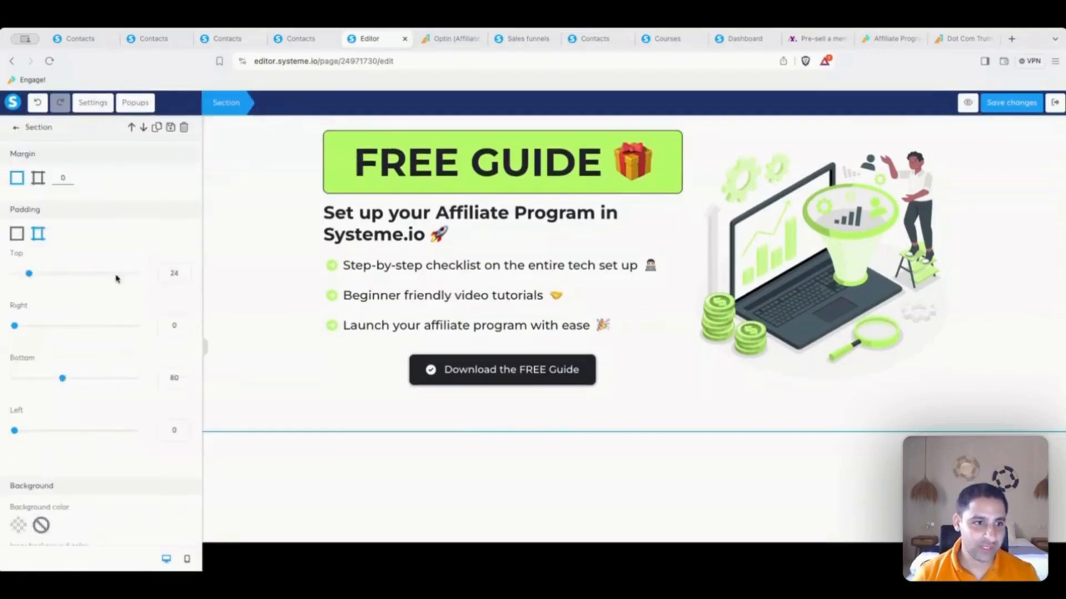
drag(62, 378, 166, 383)
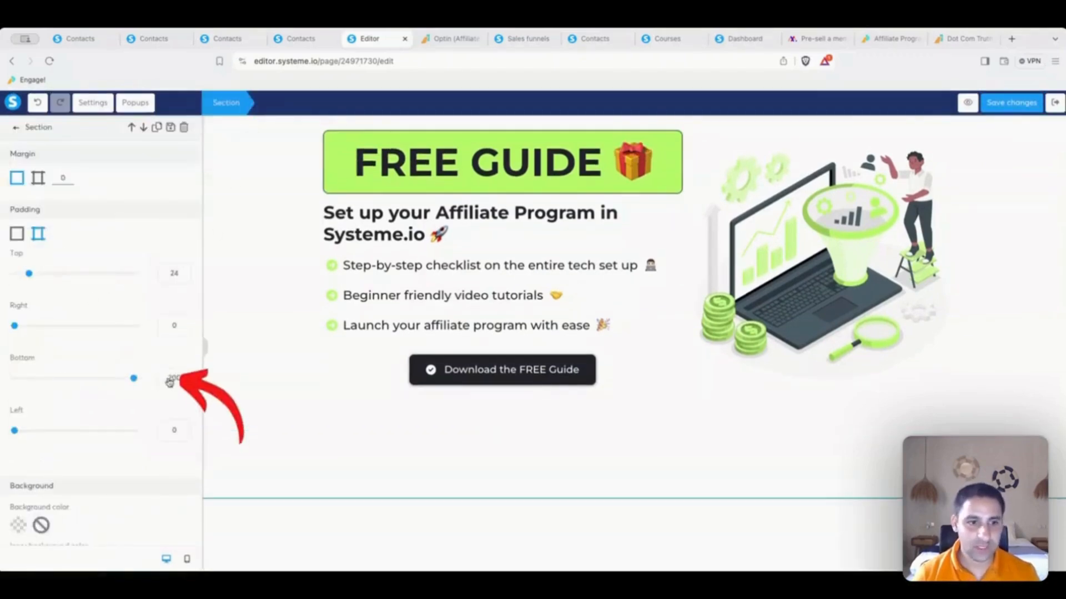
click(328, 446)
scroll(389, 445, down, 3)
scroll(630, 466, up, 2)
scroll(625, 459, up, 1)
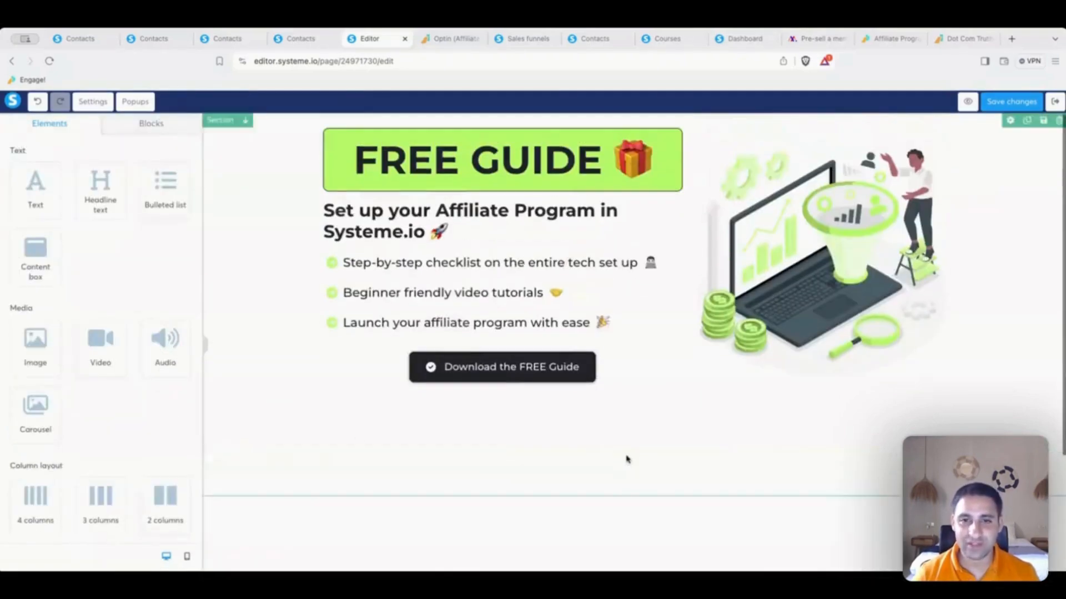
Link the whole "FREE GUIDE" headline text to Popup №1.
click(498, 136)
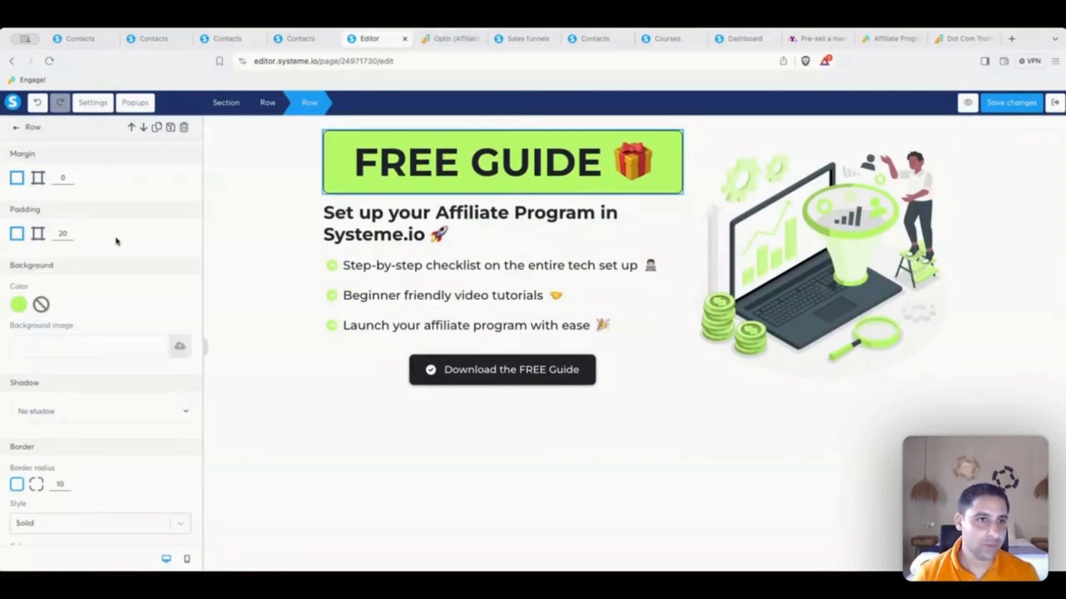
click(401, 160)
triple_click(577, 142)
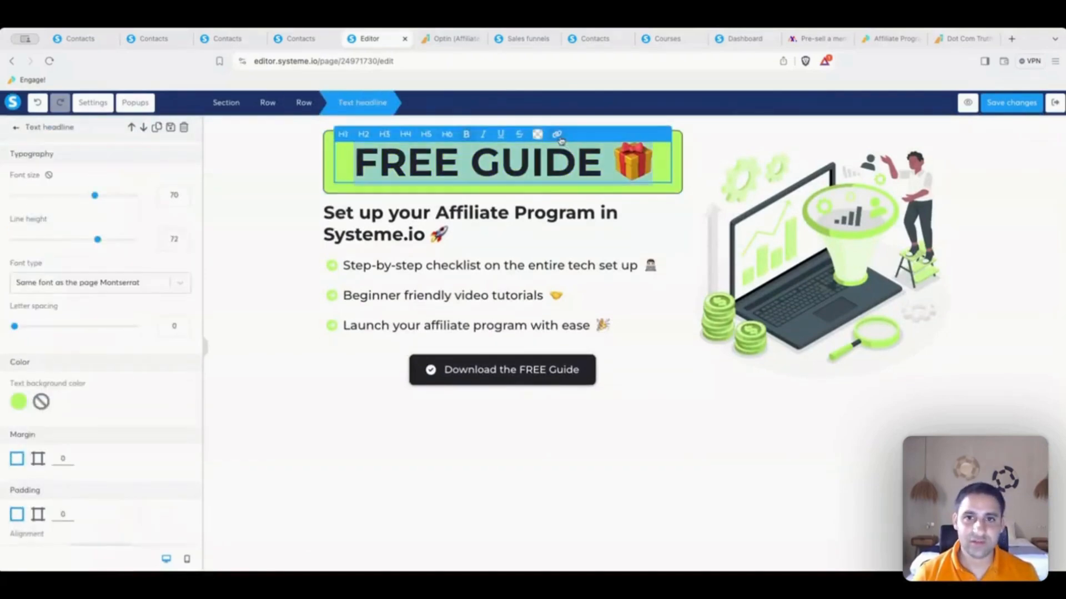
click(556, 134)
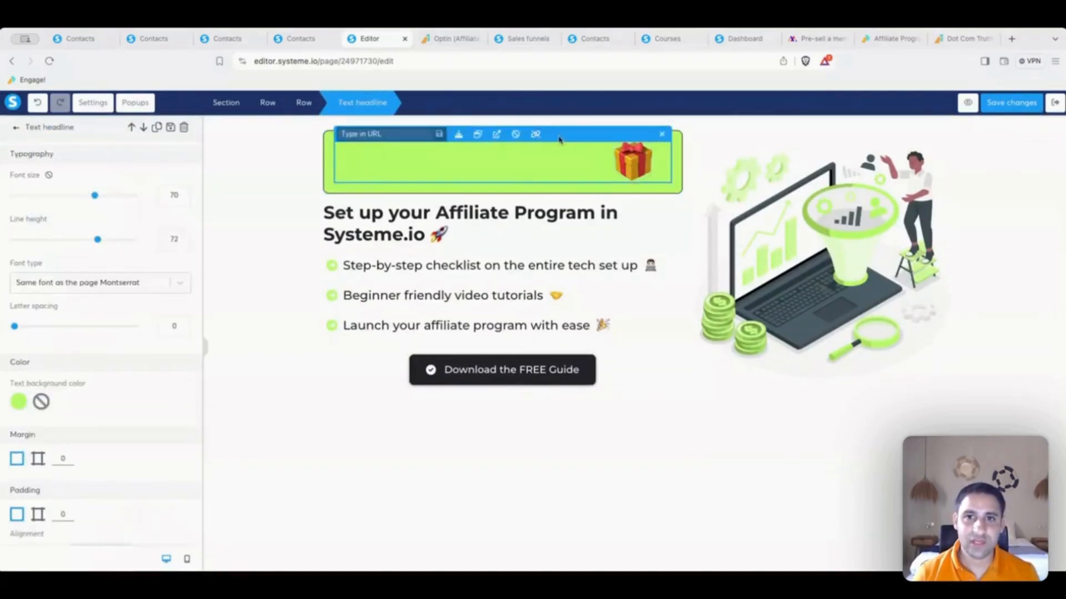
click(477, 135)
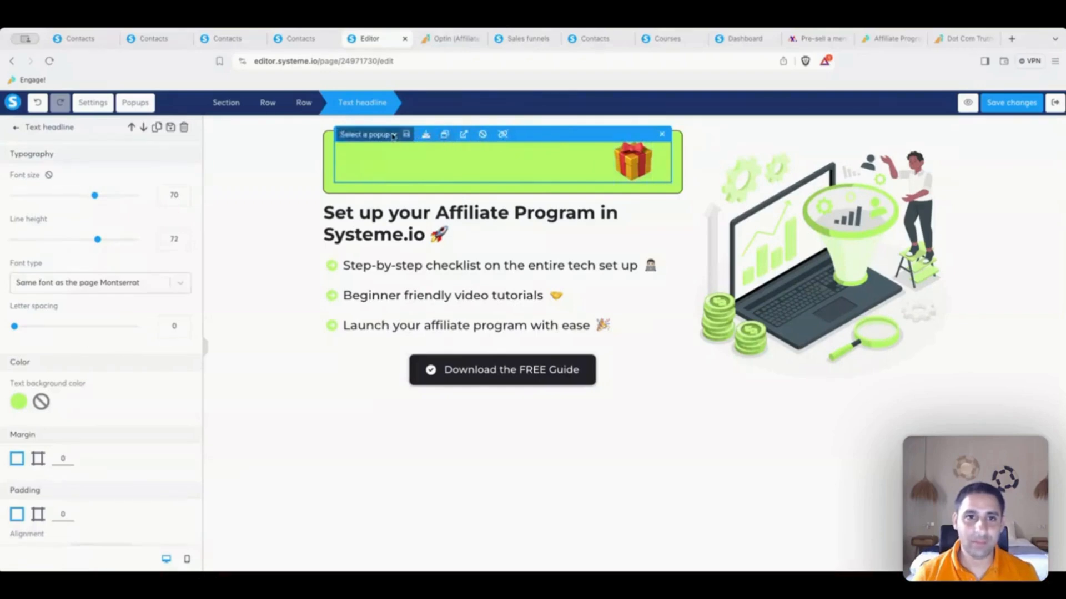
click(383, 148)
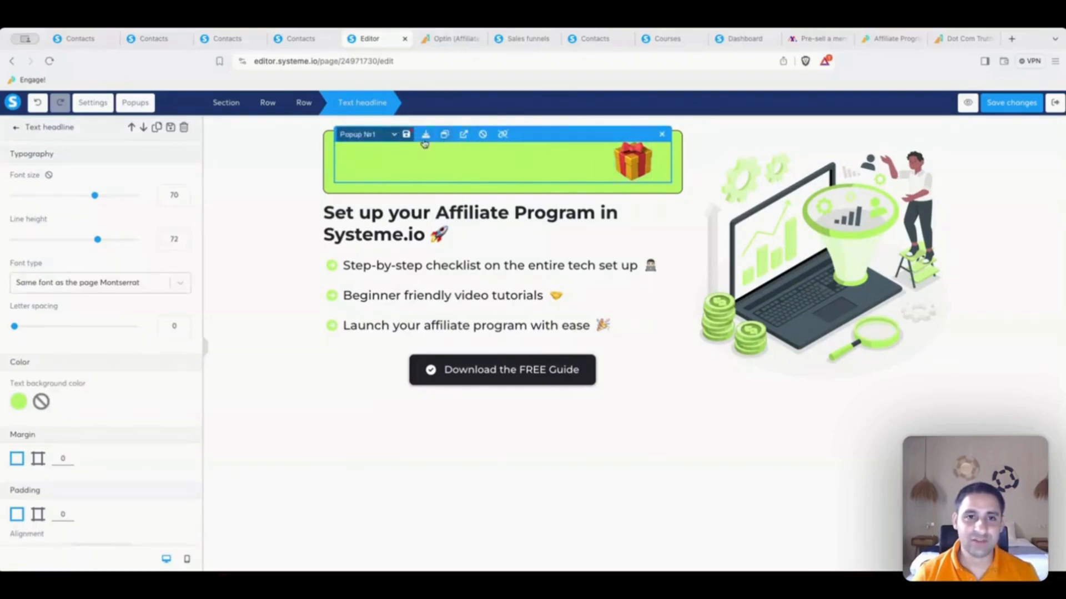
click(408, 137)
Set the linked "FREE GUIDE" headline's text color to black and save the page changes.
click(442, 162)
click(559, 180)
click(558, 162)
triple_click(557, 160)
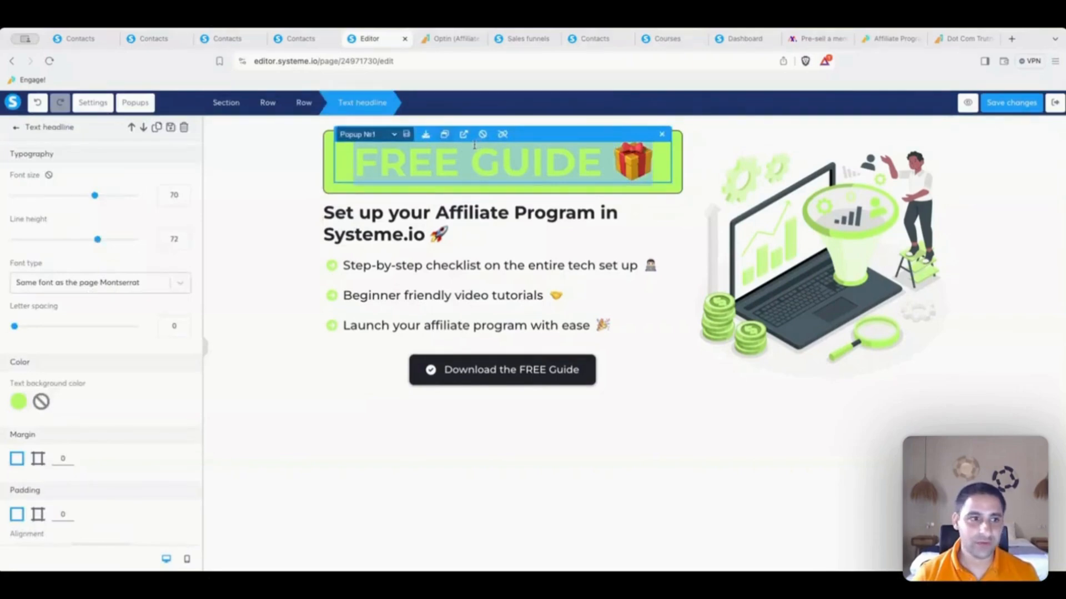
scroll(115, 362, down, 4)
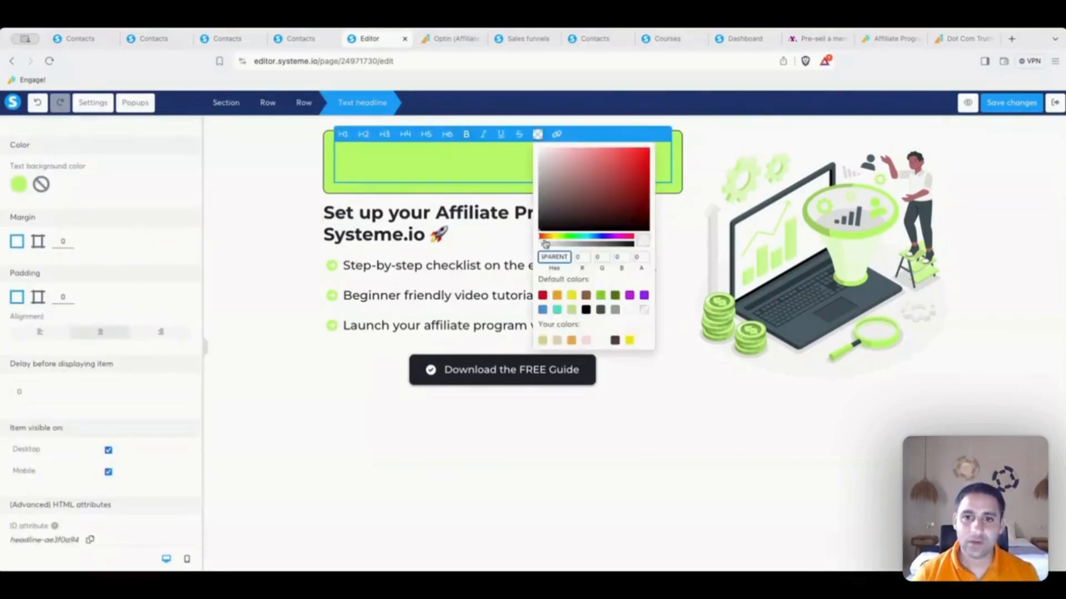
click(586, 310)
click(630, 311)
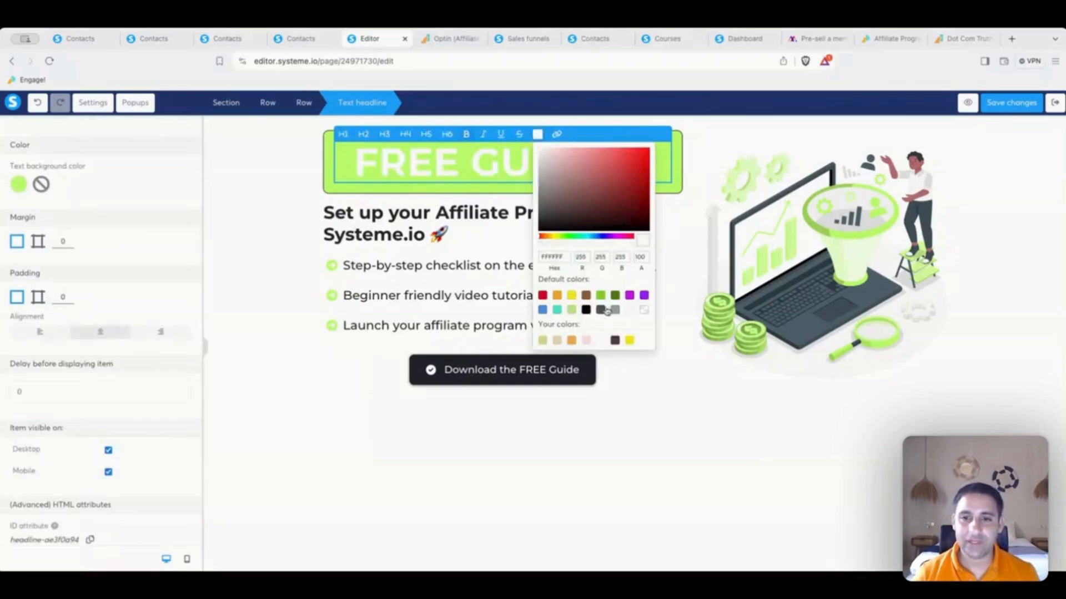
click(587, 311)
click(251, 177)
click(1010, 105)
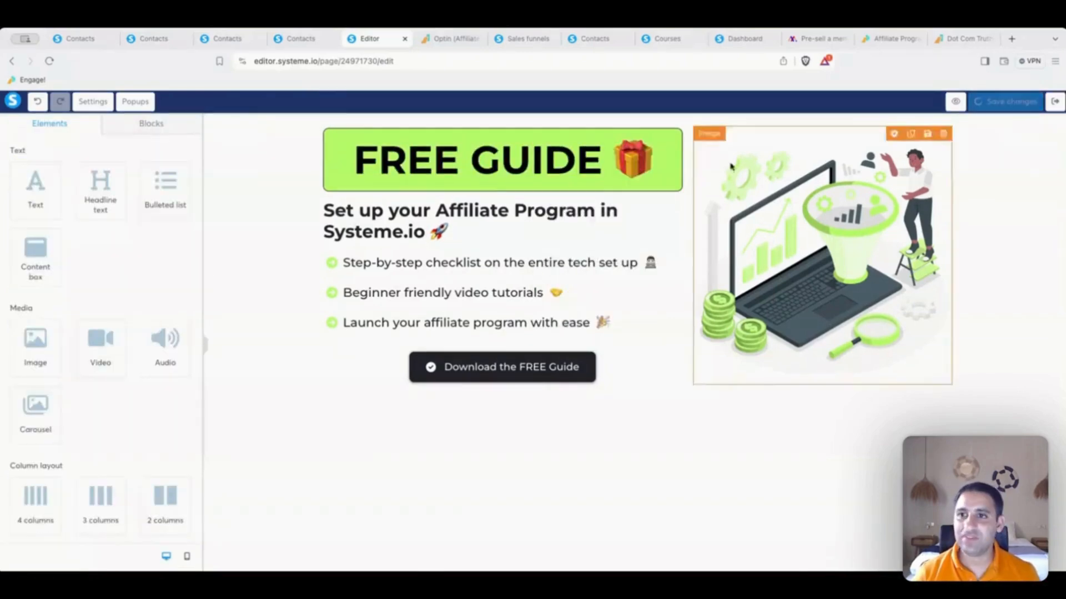
Set the illustration's click action to Show popup, choose the opt-in popup, and save the page changes.
click(823, 227)
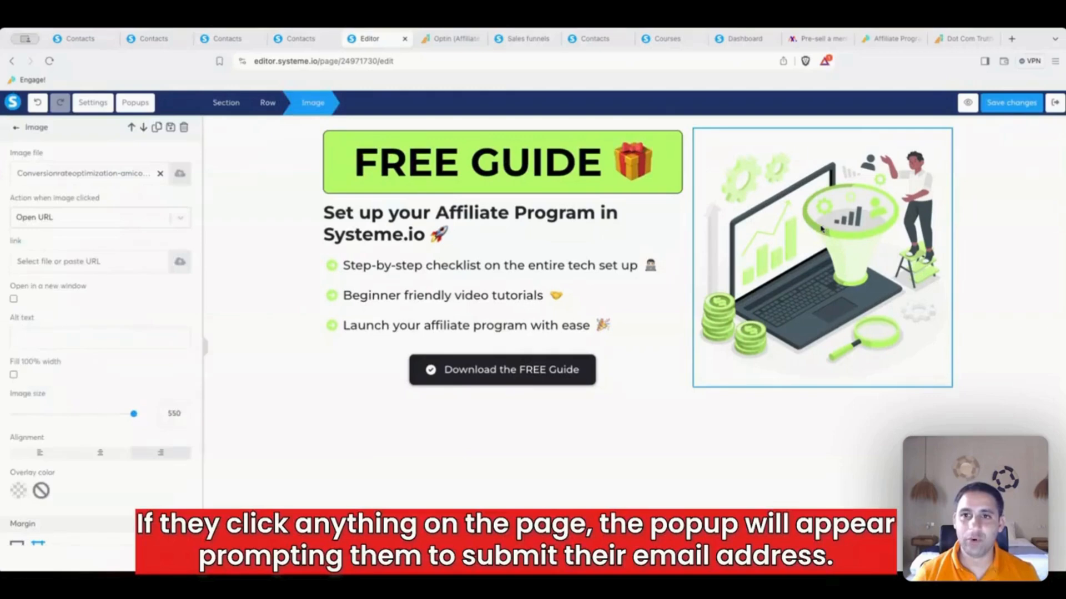
click(178, 221)
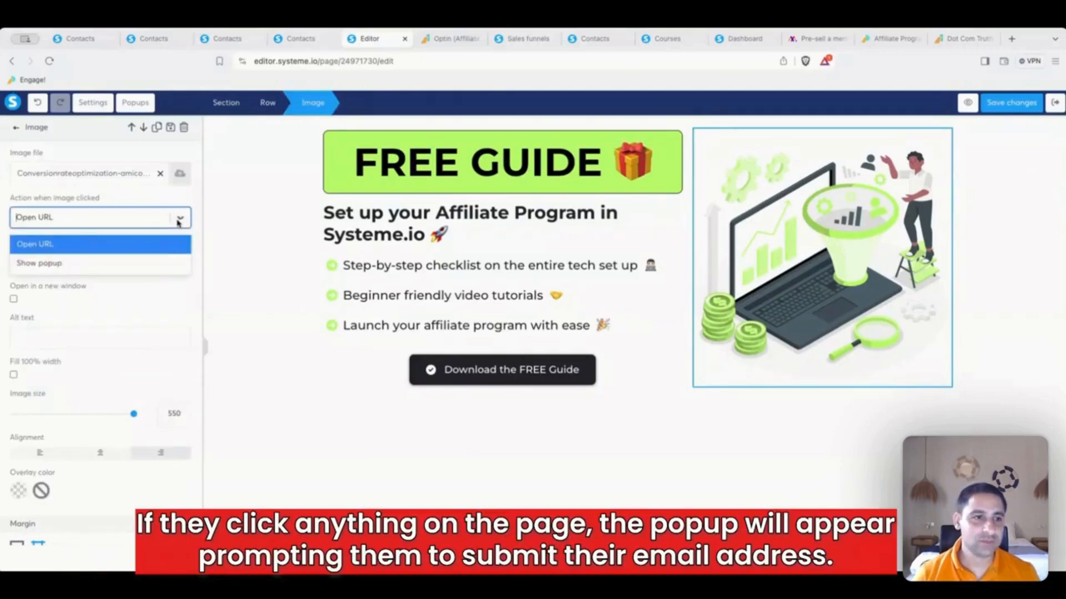
click(144, 260)
click(116, 285)
click(1010, 104)
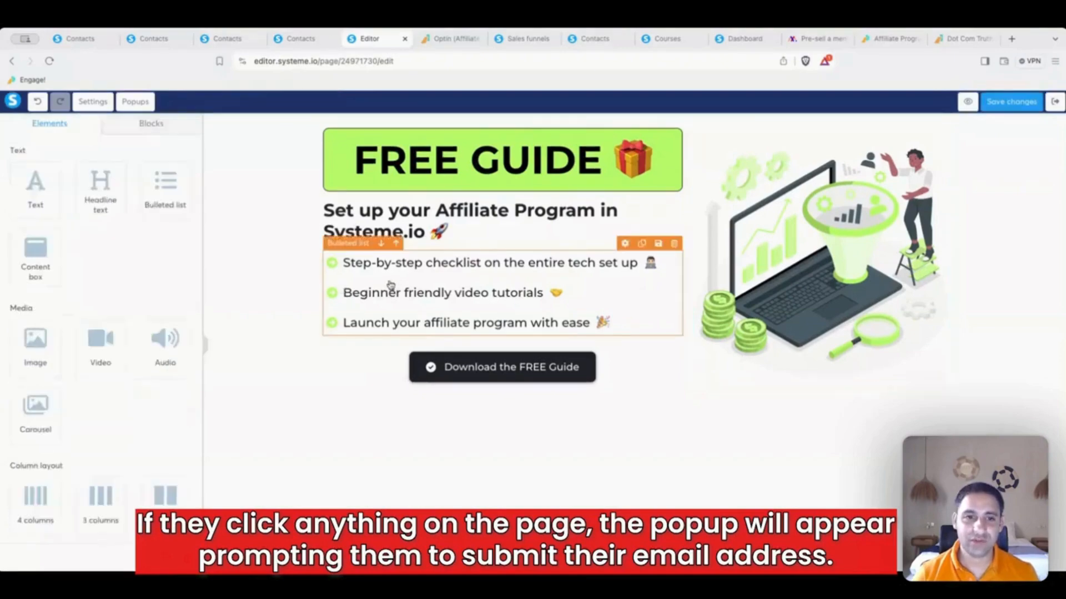
Link all text in the bulleted list to the opt-in popup.
click(390, 284)
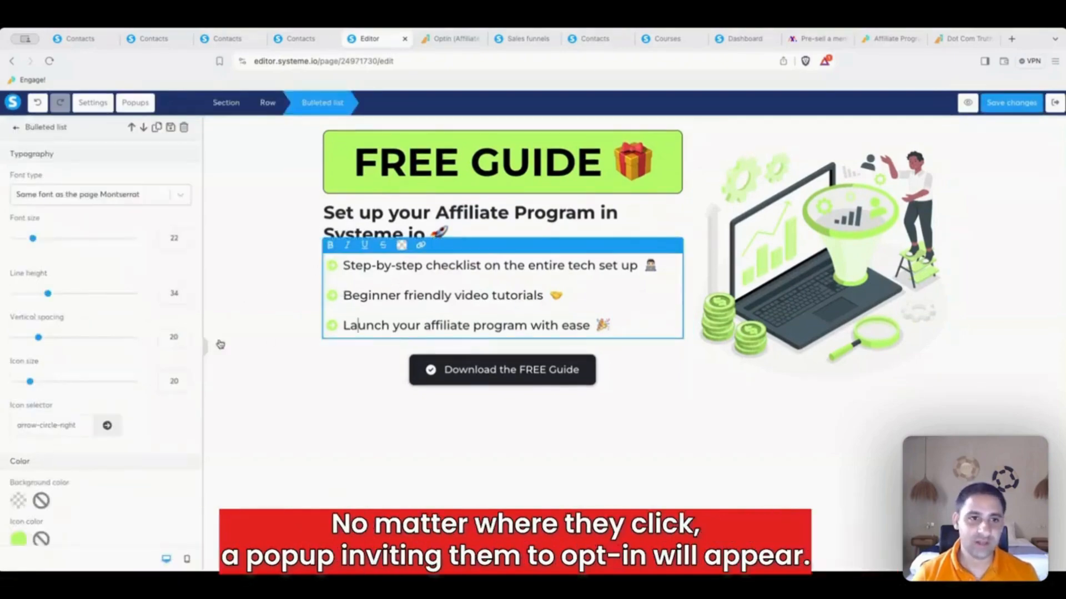
key(ctrl+a)
click(420, 245)
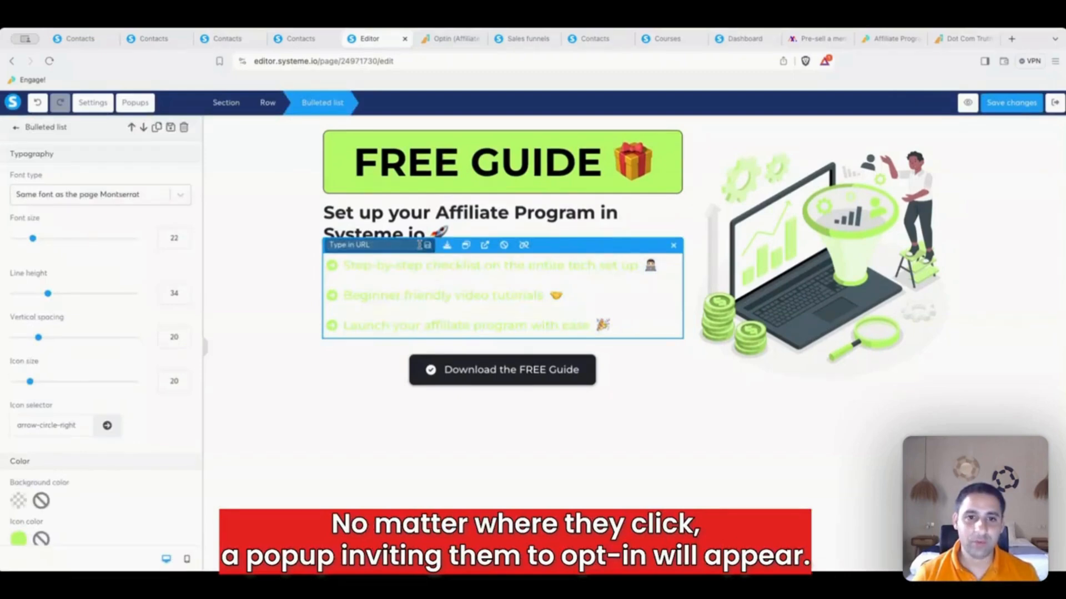
click(465, 246)
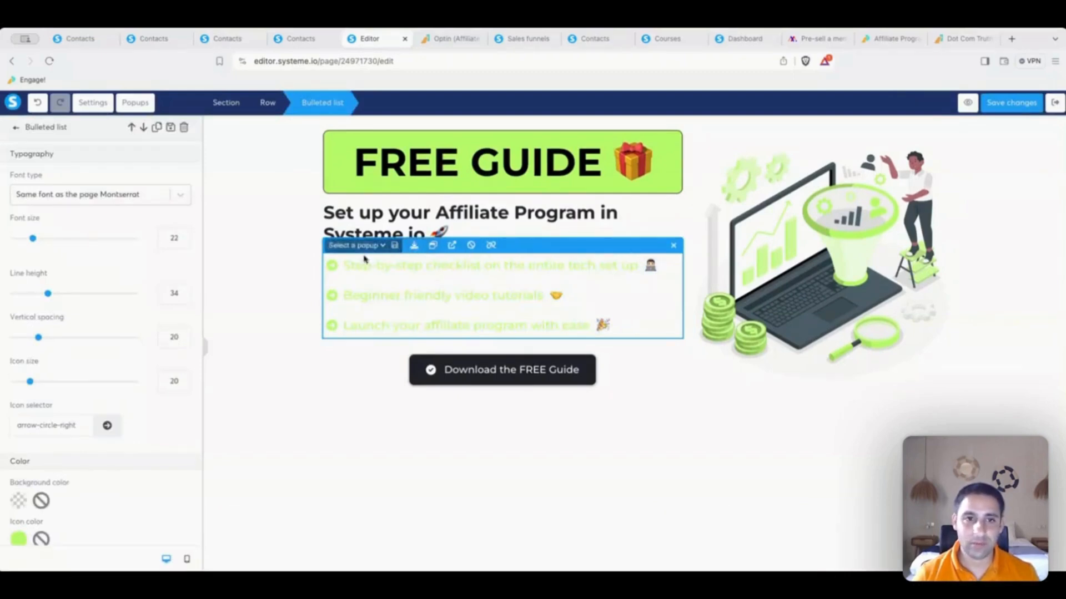
click(345, 267)
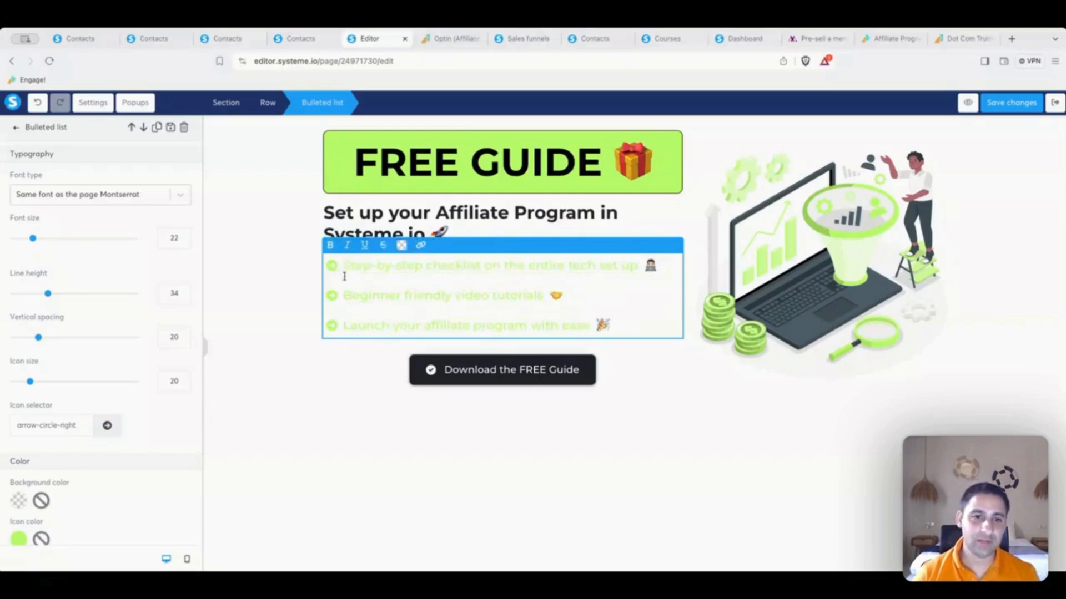
Change the text color of the whole linked bulleted list to black.
key(super+a)
click(640, 295)
key(super+a)
click(401, 249)
click(401, 247)
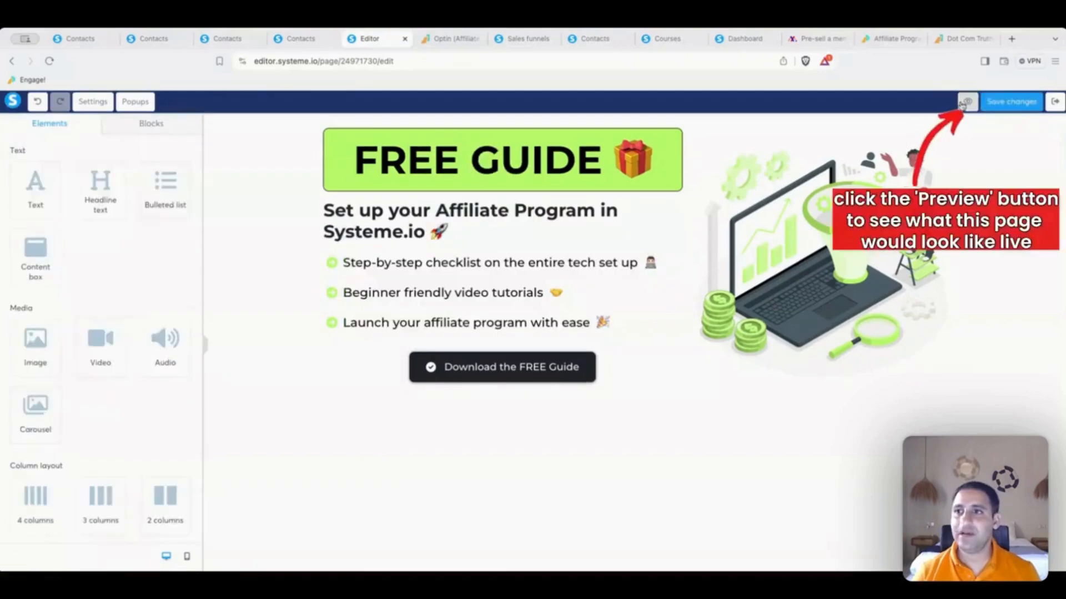
Preview the page and load its live version by removing the preview parameter from the URL.
click(967, 103)
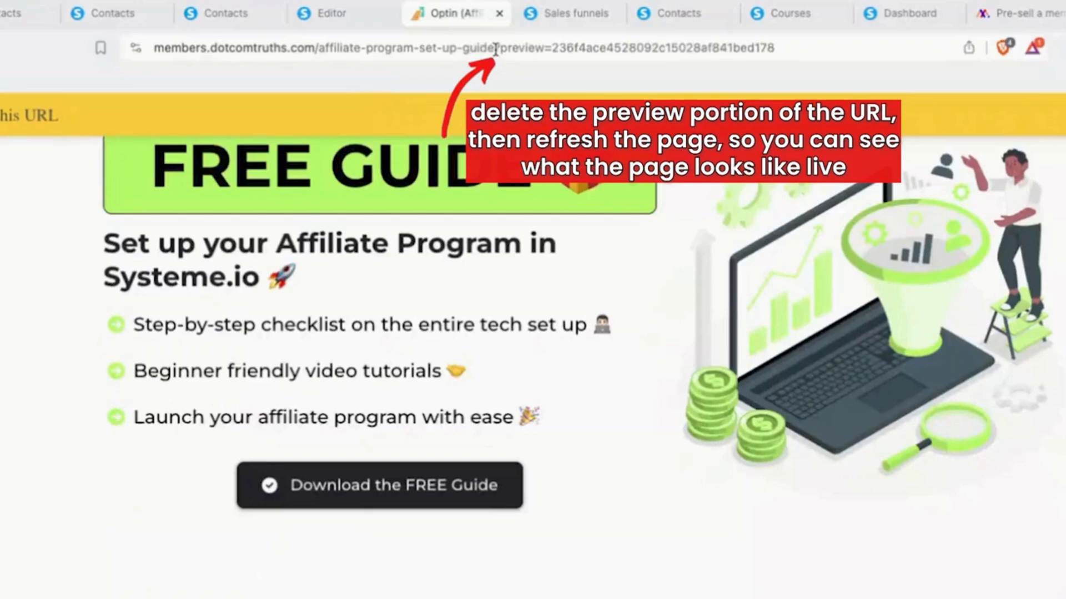
drag(475, 61, 817, 70)
key(BackSpace)
key(Return)
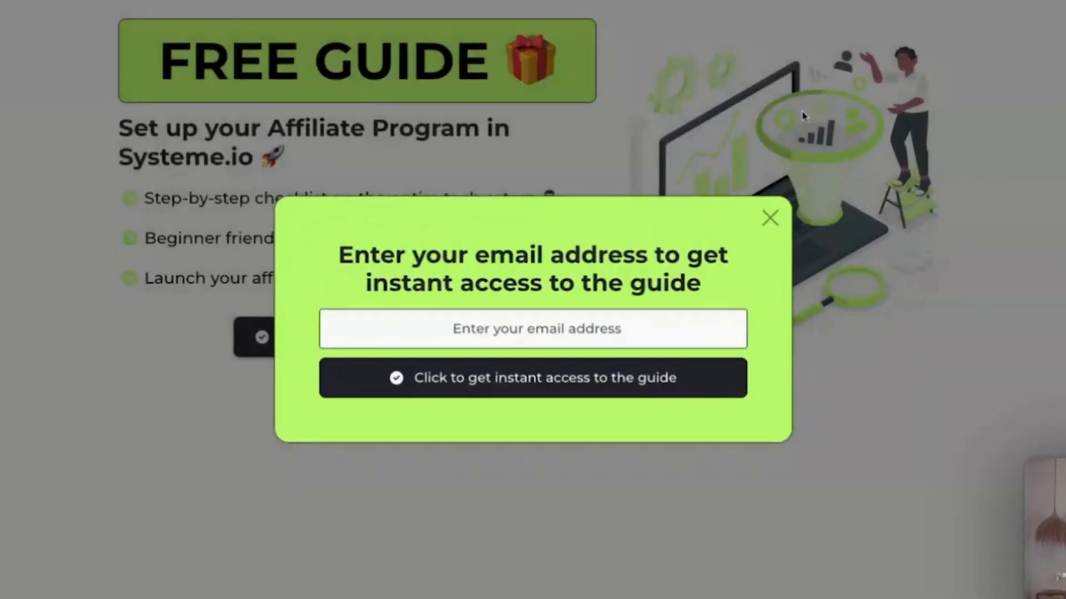
Test that the email popup opens from the illustration, headline, bullet points and download button on the live page, closing it each time.
click(769, 218)
click(432, 75)
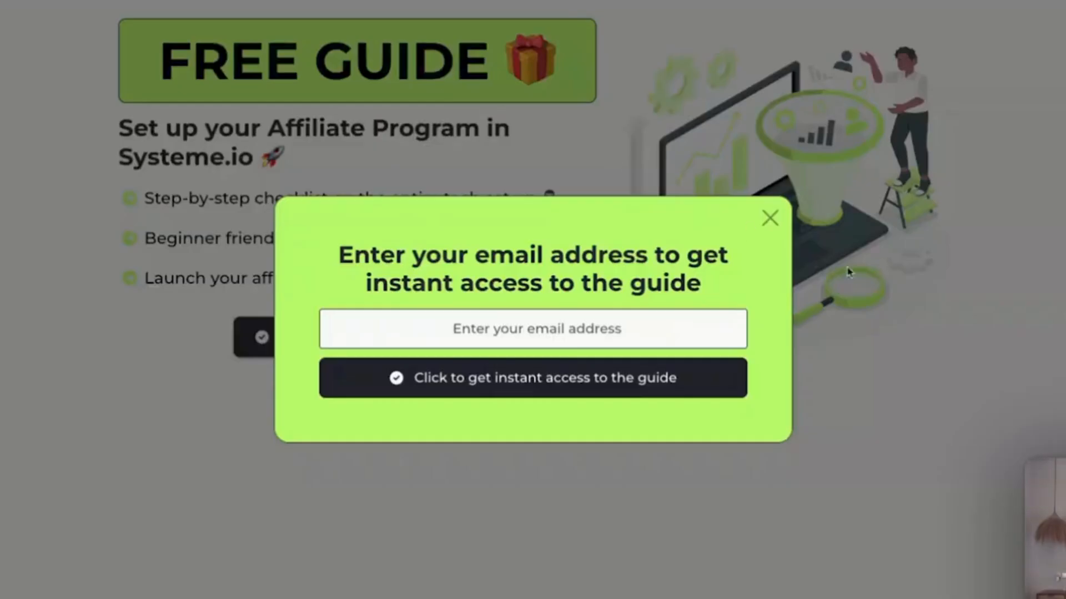
click(769, 217)
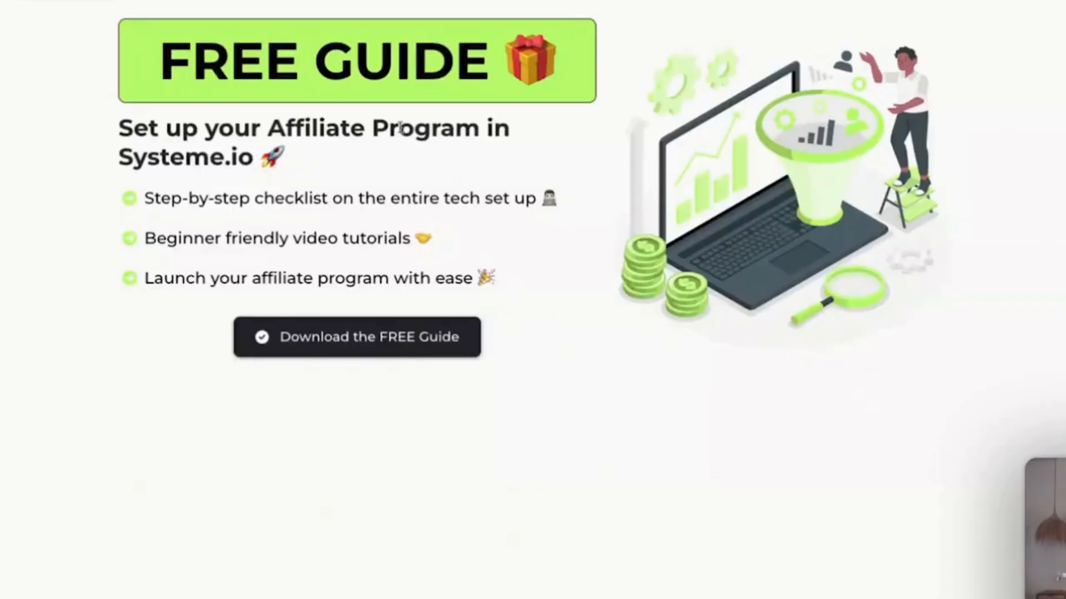
click(416, 200)
click(771, 219)
click(363, 239)
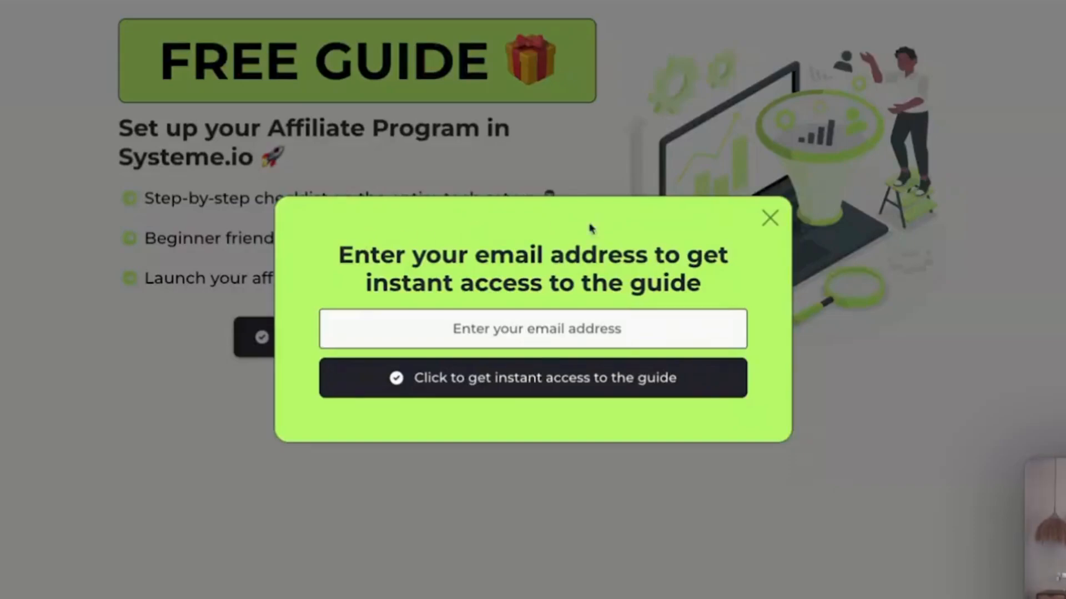
click(770, 218)
click(419, 276)
click(771, 219)
click(357, 337)
click(763, 221)
double_click(238, 135)
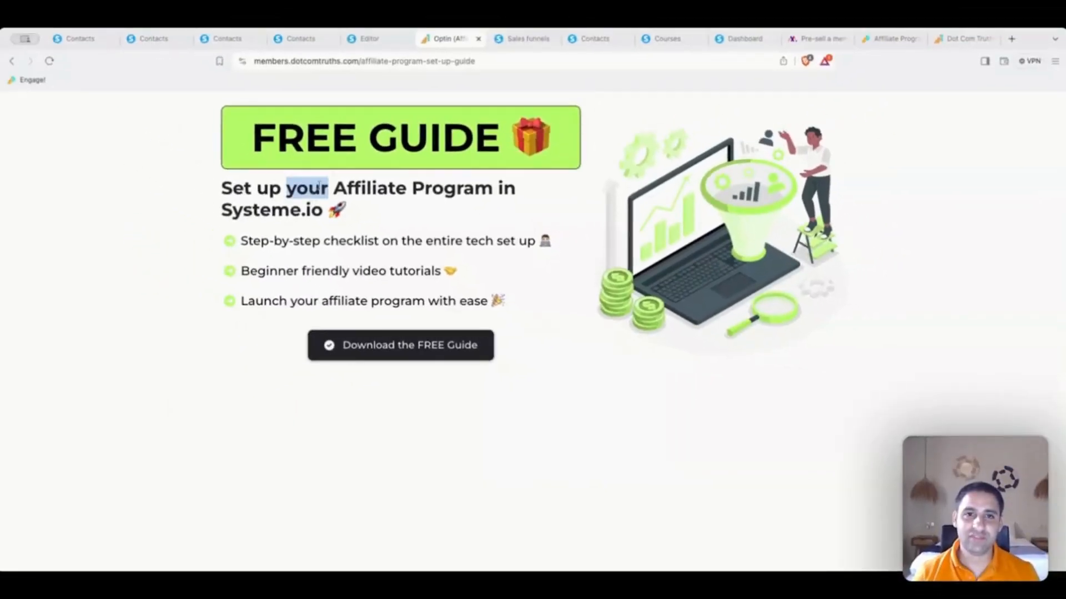
Return to the page editor and change the text color of the subheadline under FREE GUIDE to black.
click(369, 38)
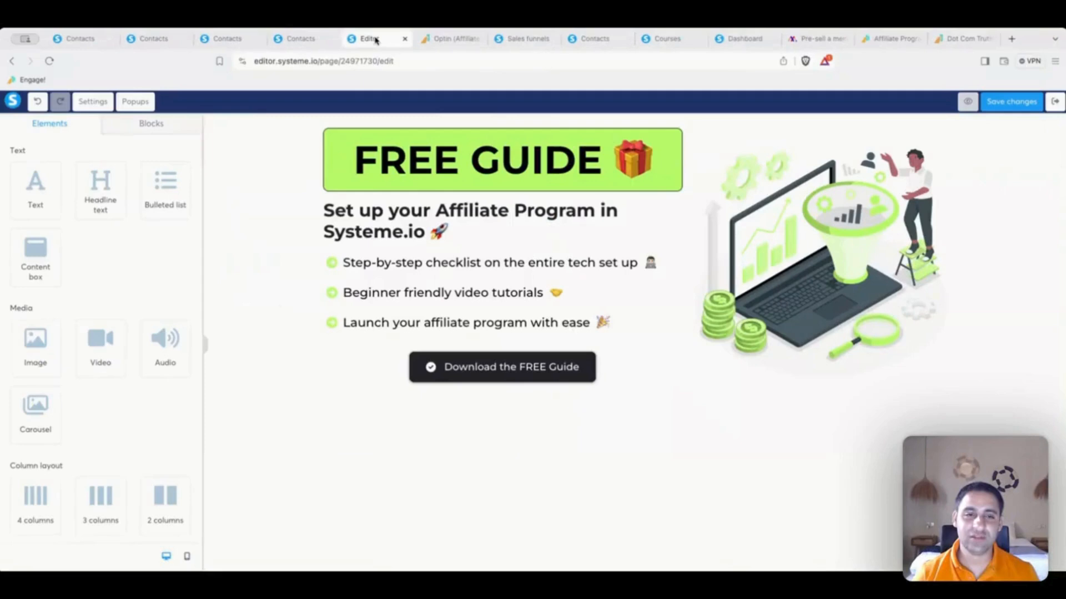
triple_click(362, 218)
click(525, 194)
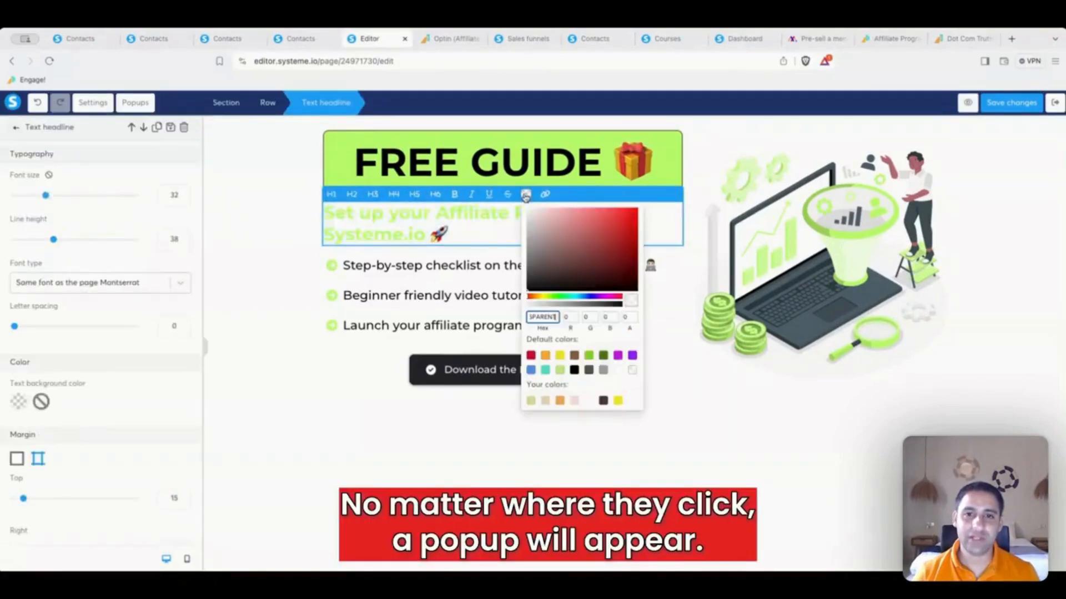
click(292, 334)
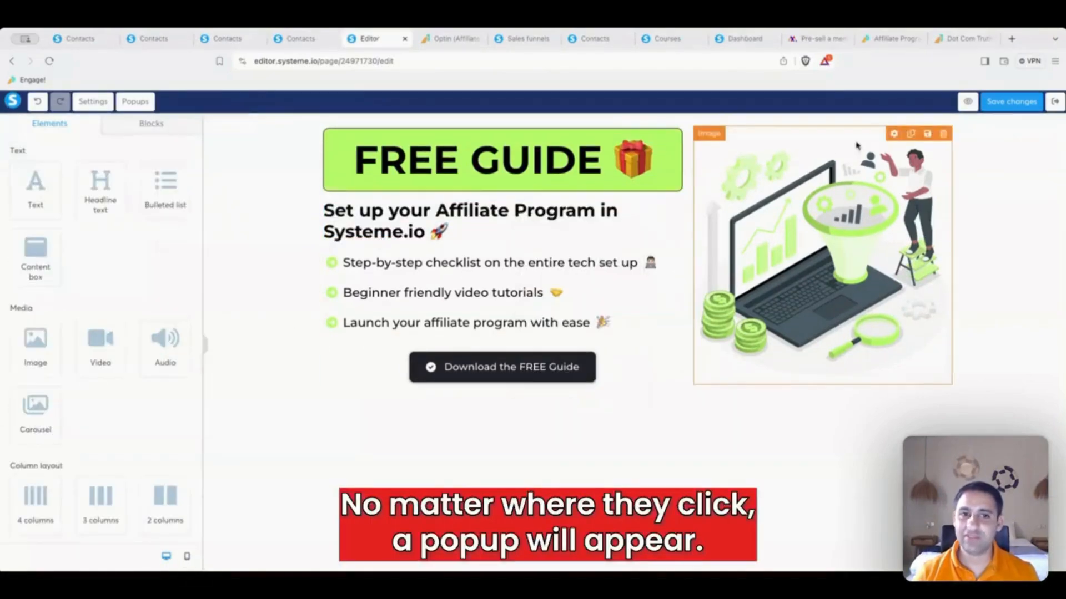
Center-align the subheadline "Set up your Affiliate Program in Systeme.io".
click(500, 222)
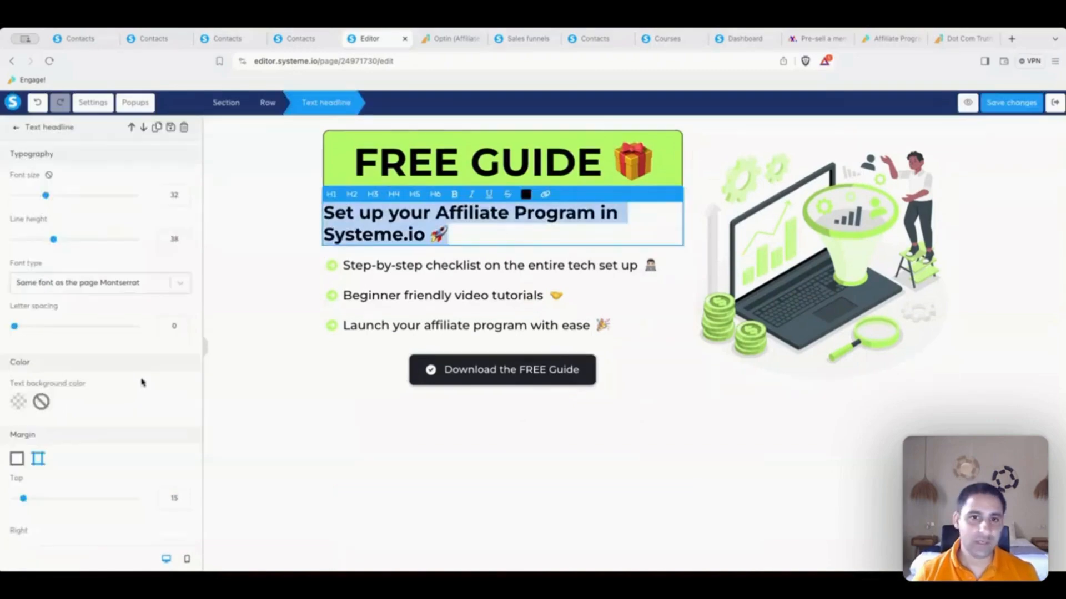
scroll(107, 376, down, 7)
click(102, 385)
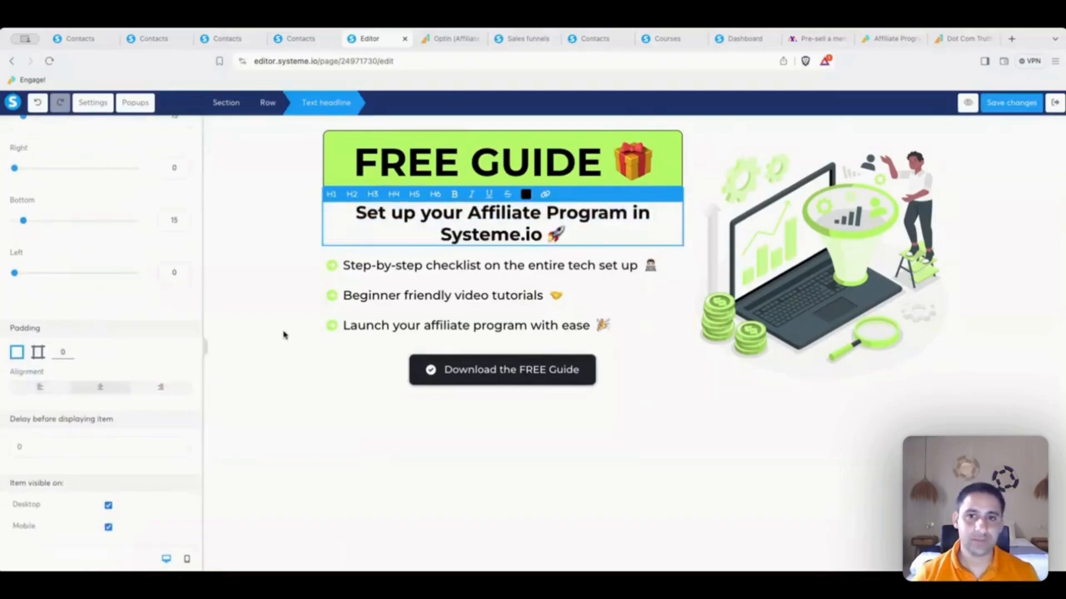
Reload the live opt-in page and check the subheadline and the popup opened by the download button.
key(ctrl+Tab)
click(50, 61)
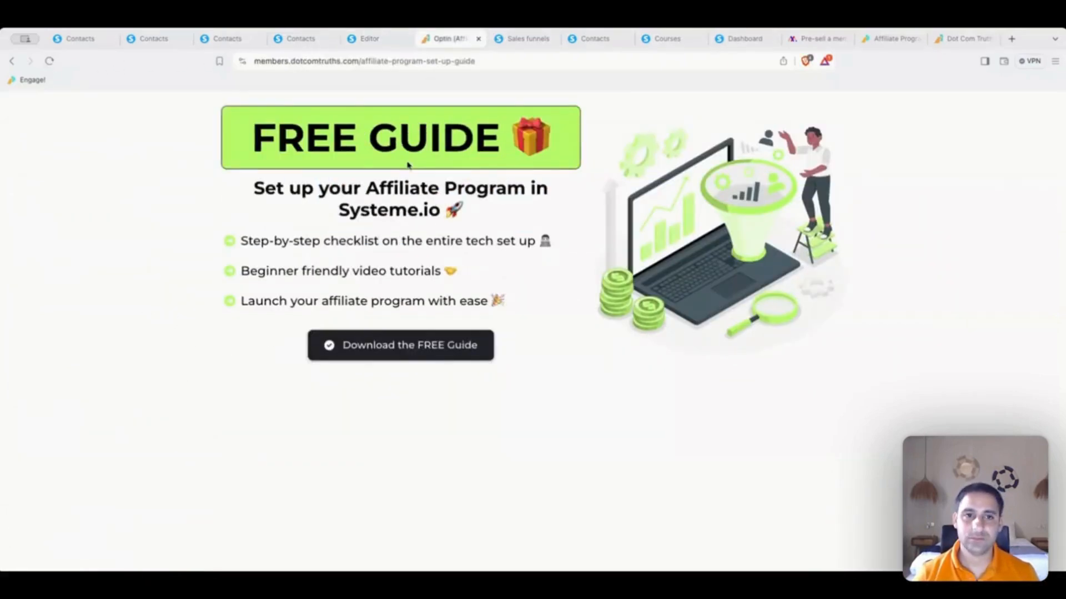
click(420, 346)
click(710, 255)
scroll(482, 325, up, 1)
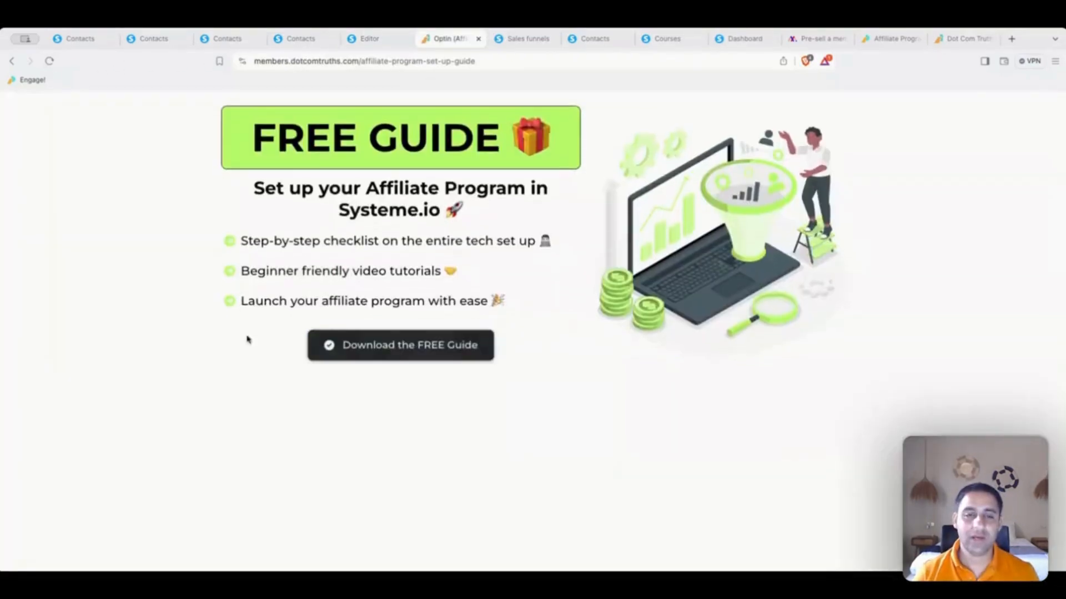
Return to the page editor and open Popup №1 for editing.
click(367, 38)
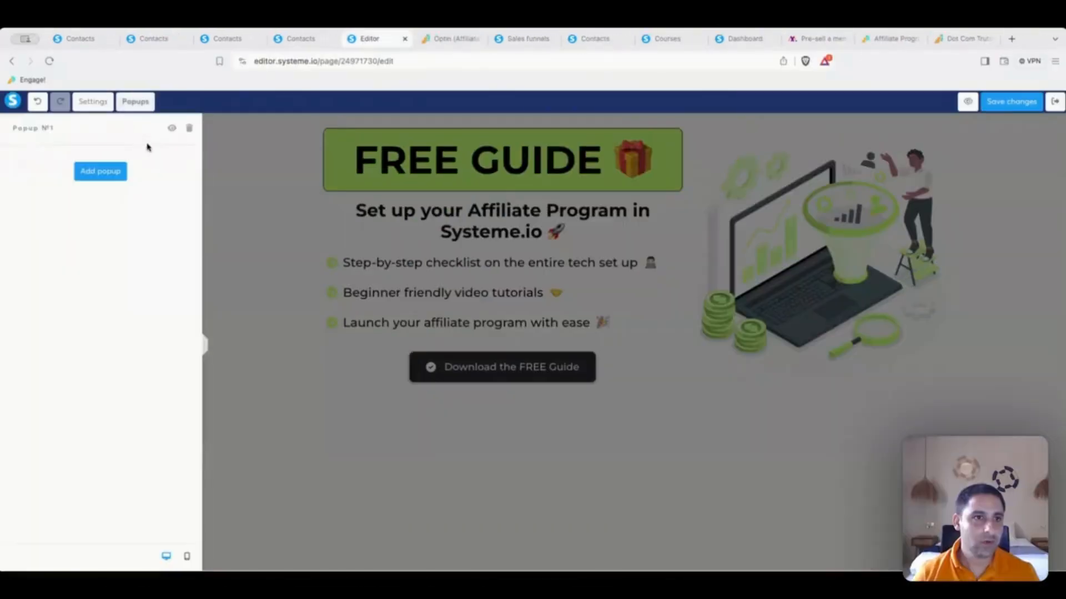
click(172, 131)
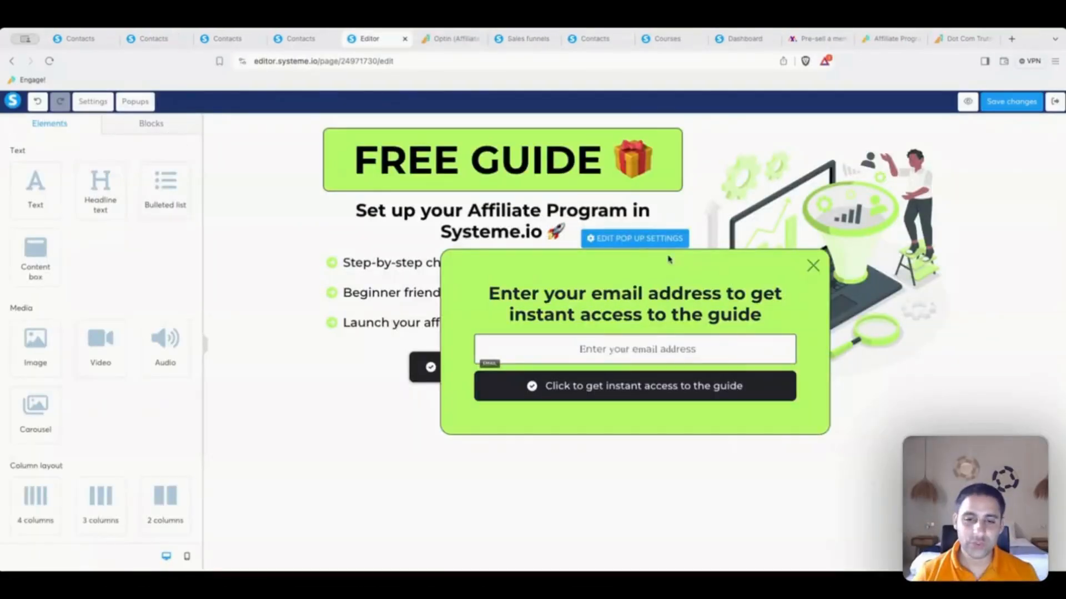
click(468, 286)
click(474, 316)
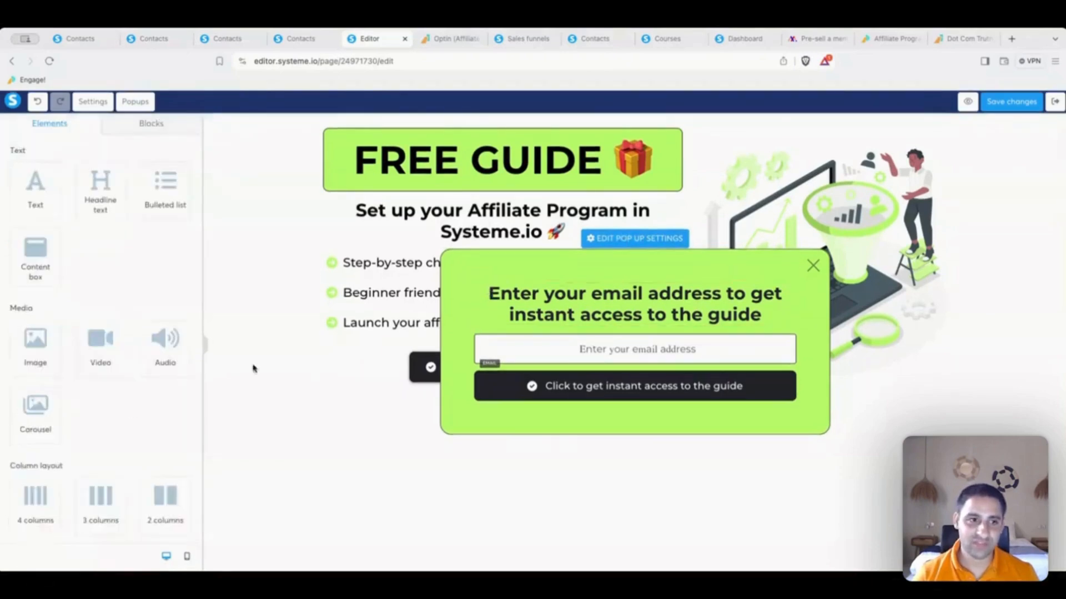
Add a content box to the email popup and move the headline, email field and button inside it.
scroll(115, 405, down, 4)
scroll(114, 404, up, 4)
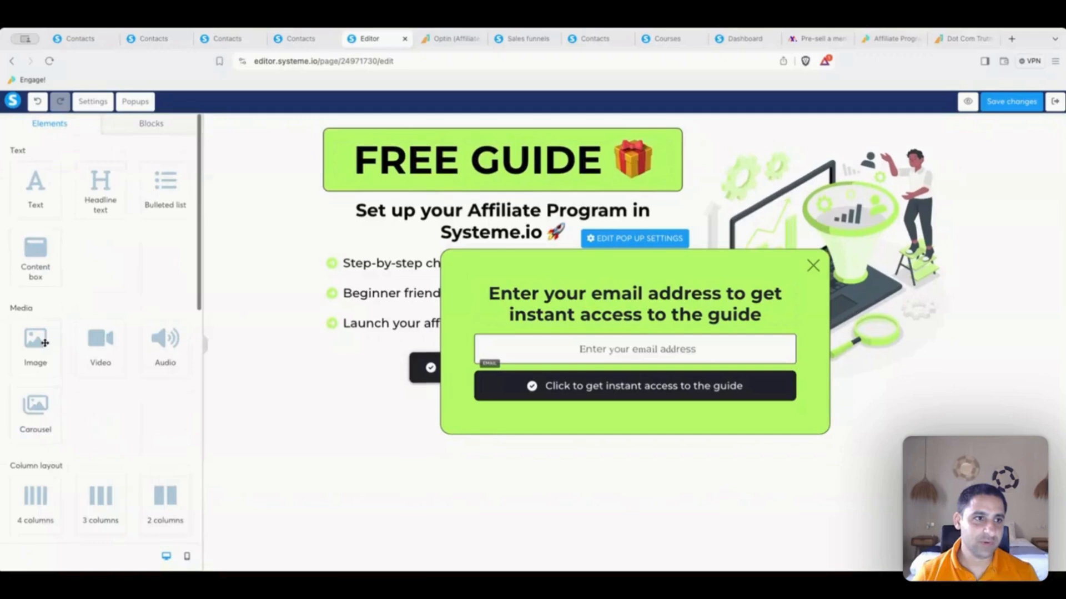
drag(35, 255, 525, 299)
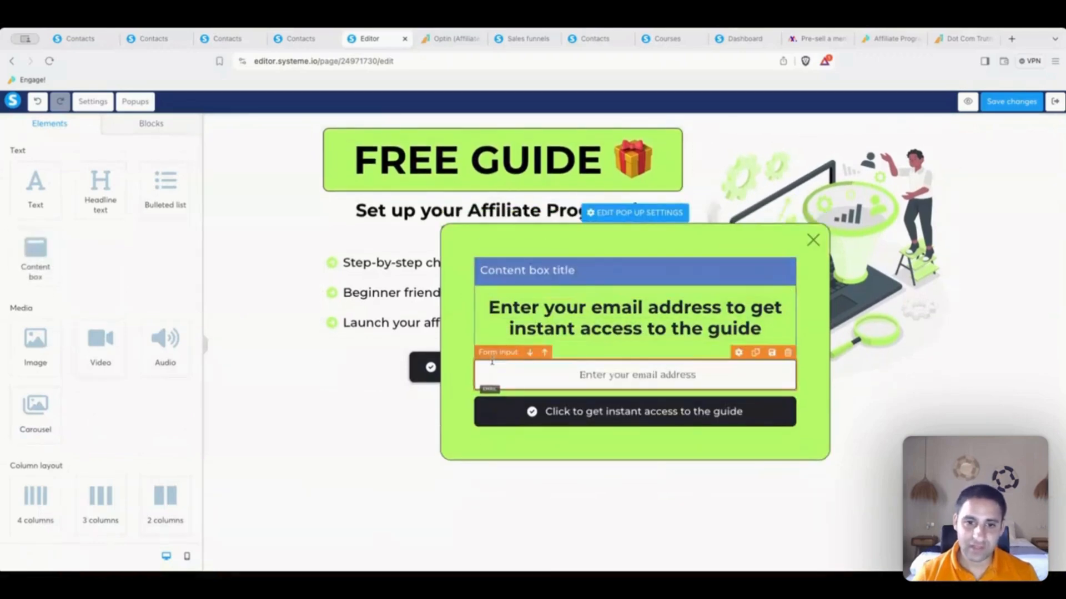
Turn off the content box's header, set its border style to None, and save the page.
click(483, 269)
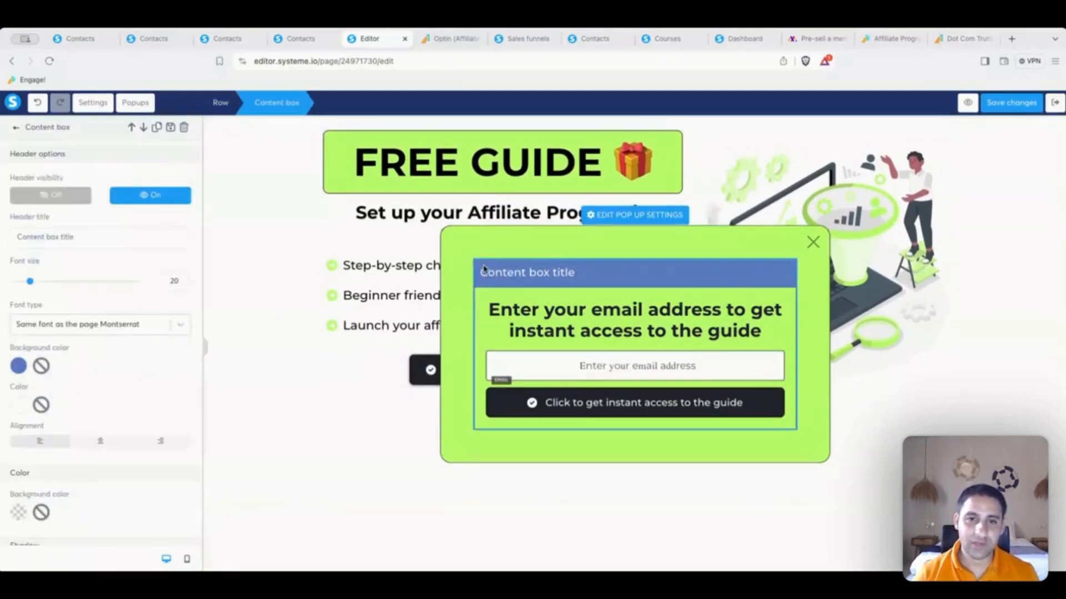
click(53, 201)
scroll(94, 316, down, 10)
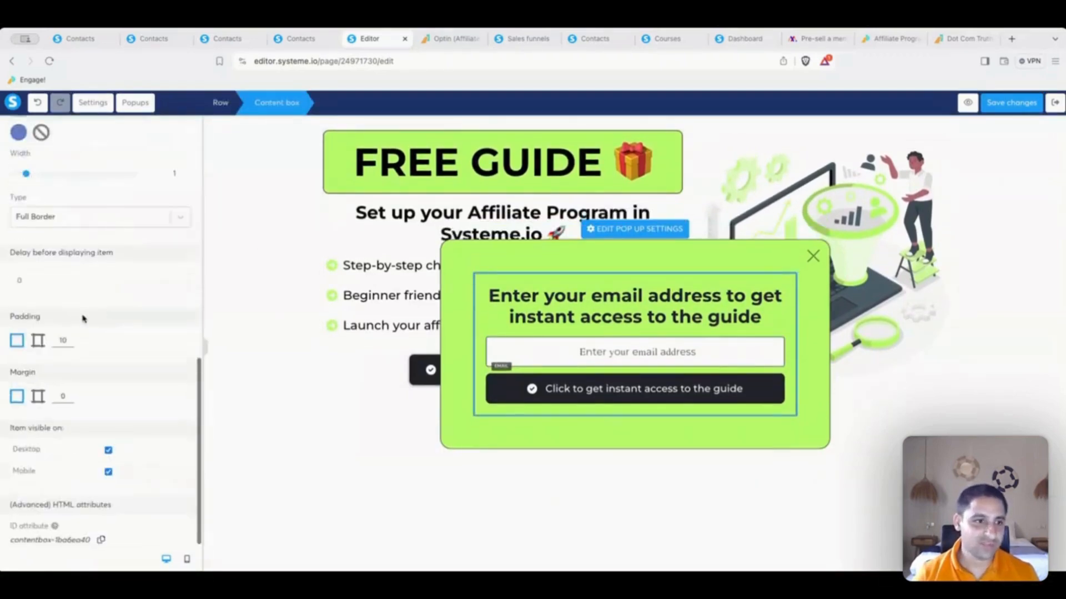
scroll(50, 187, up, 2)
click(55, 225)
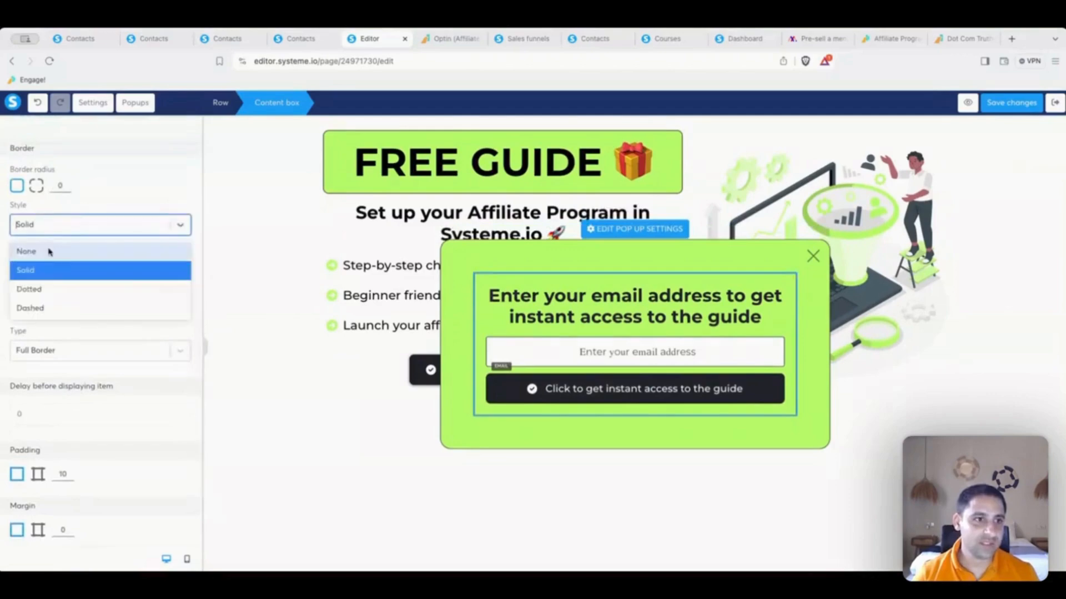
click(48, 248)
scroll(77, 216, up, 1)
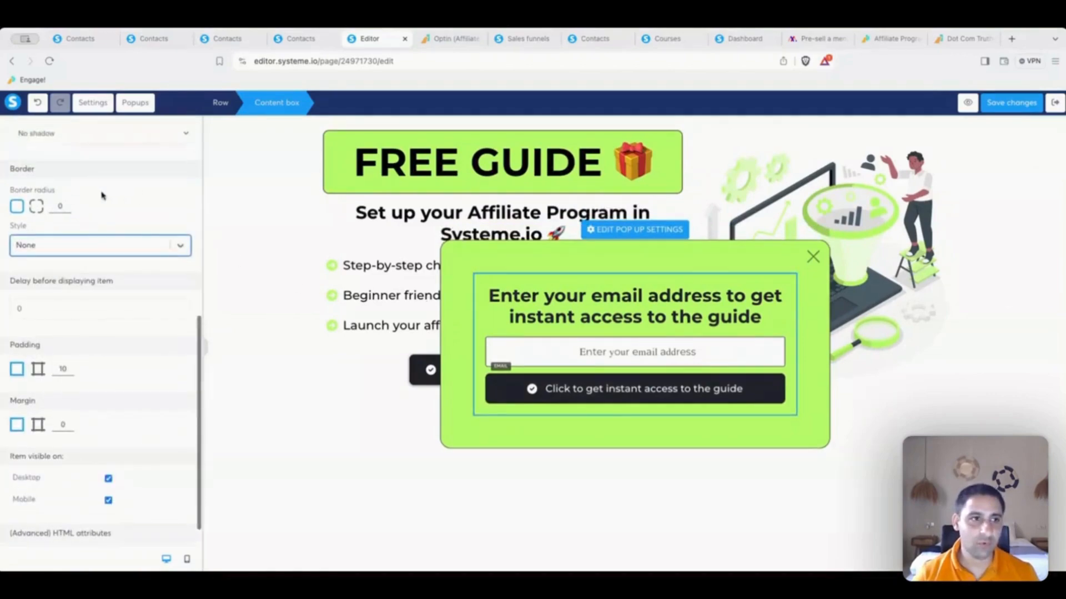
click(449, 283)
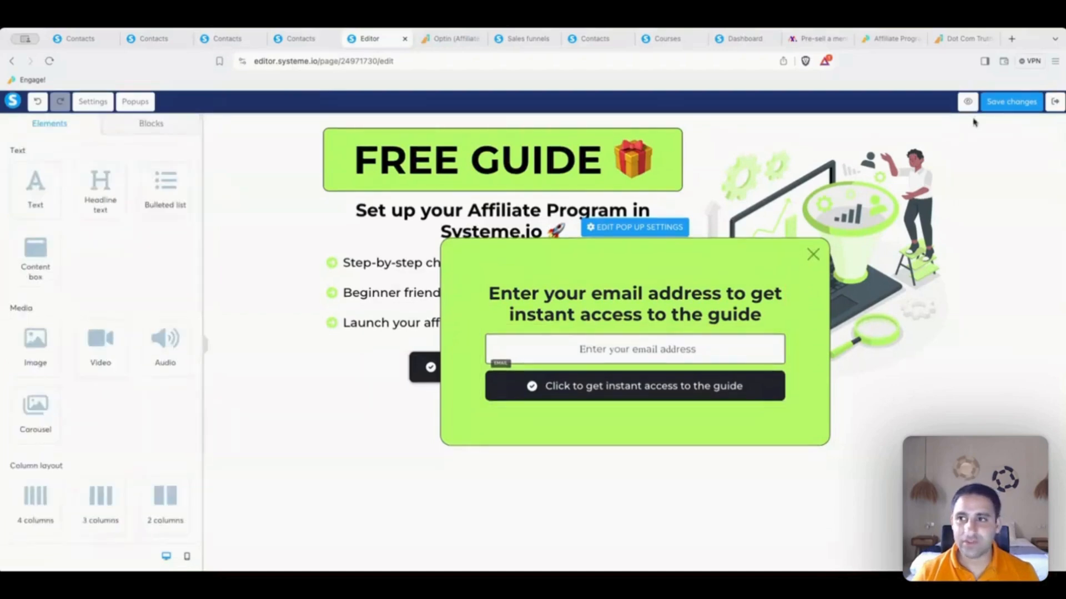
click(987, 109)
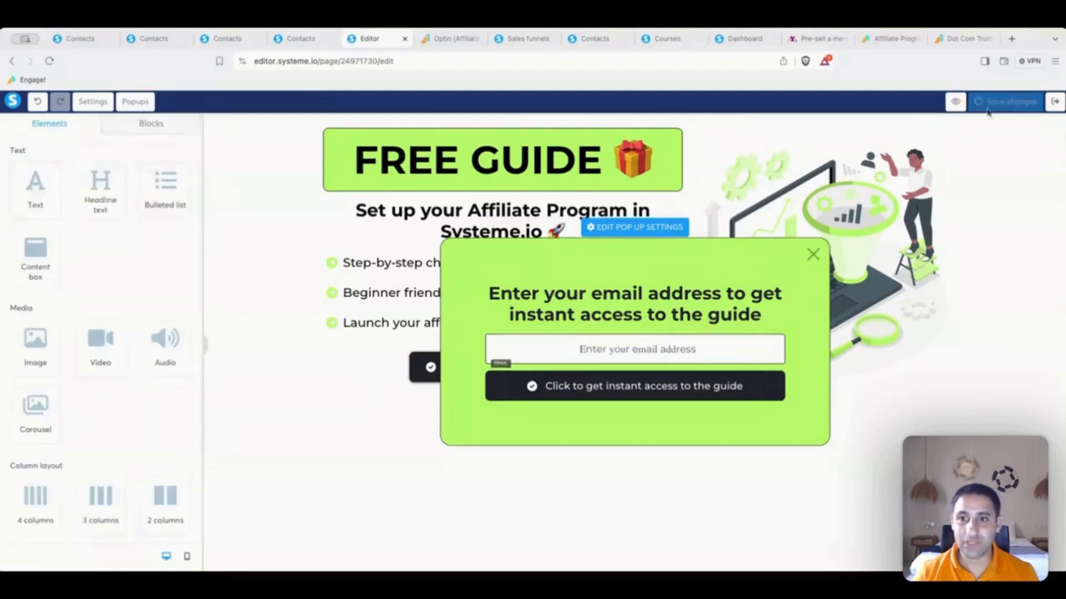
Save the content box as a block titled "green content box for exit pop up affiliate pgm set up" and save the page.
click(488, 267)
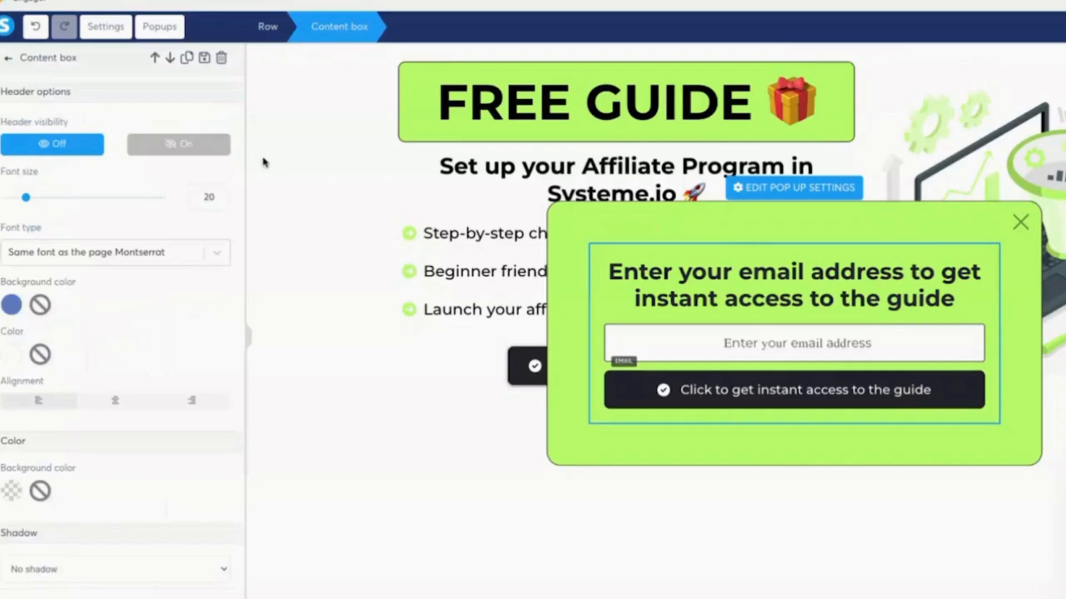
click(204, 58)
click(619, 194)
text(green conten)
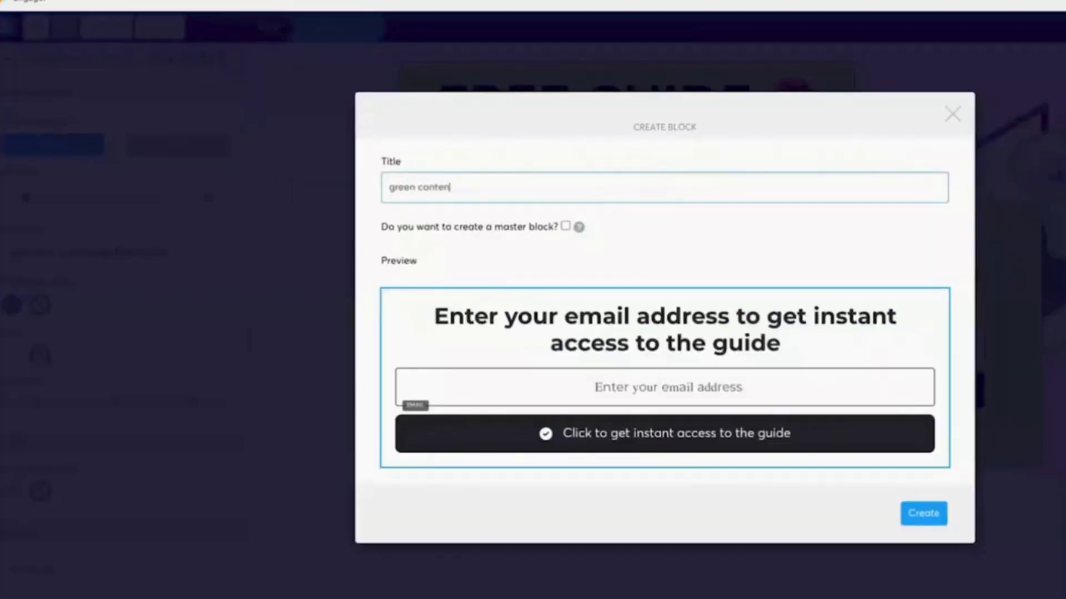
text(t box for exit pop up affiliate pgm set up)
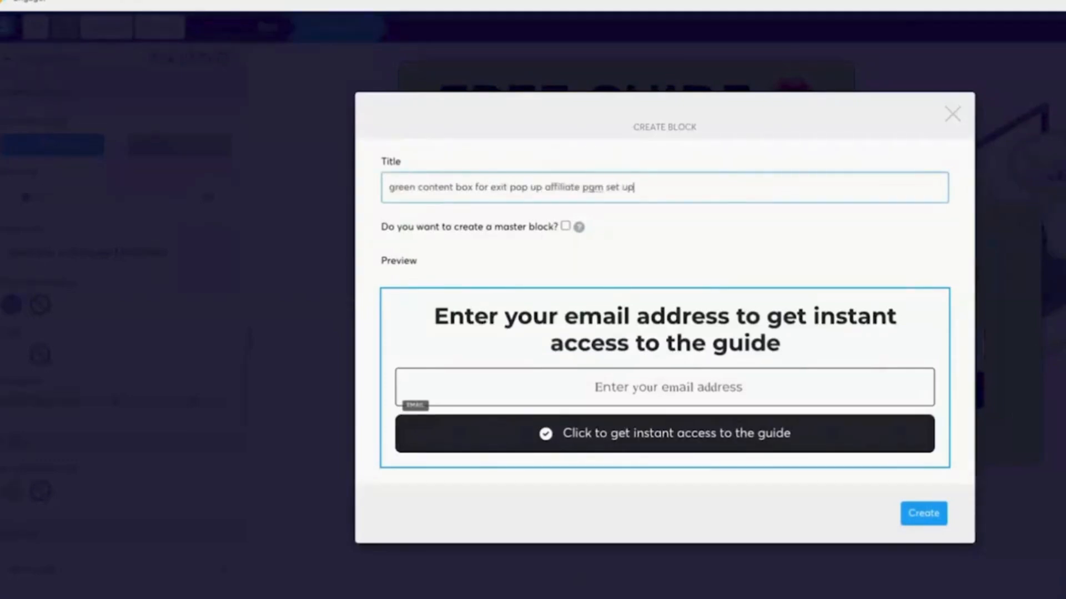
key(Return)
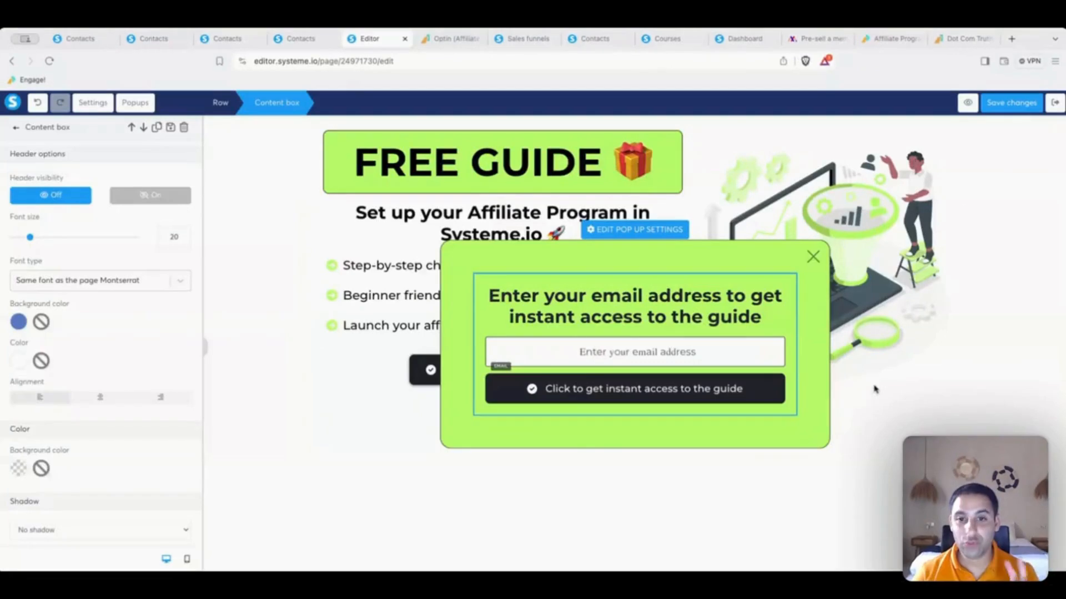
click(1017, 106)
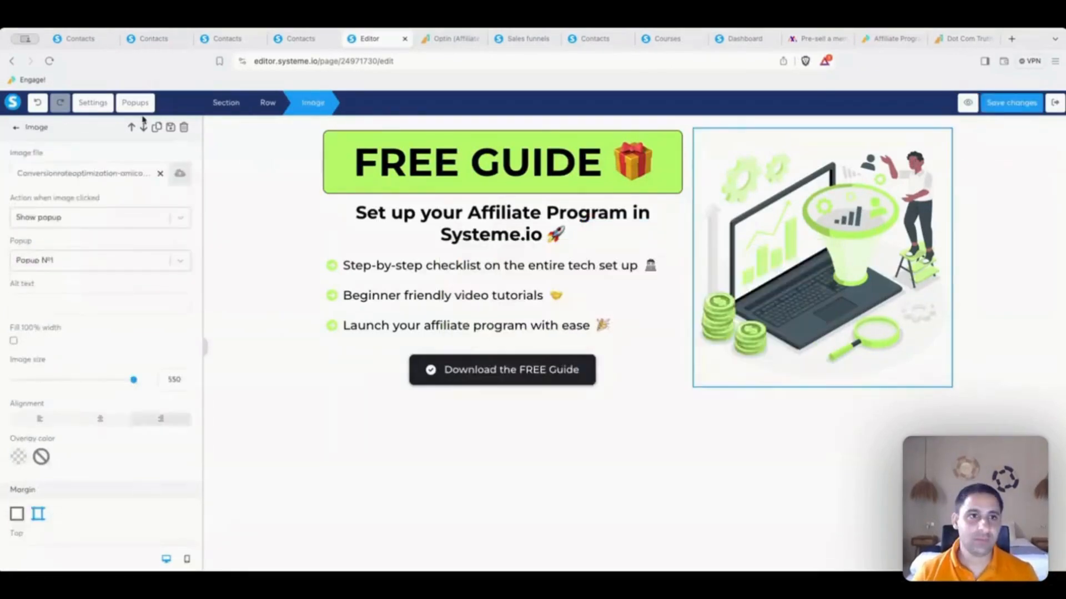
Add a second popup and replace its default content with the saved green content box block.
click(135, 103)
click(102, 172)
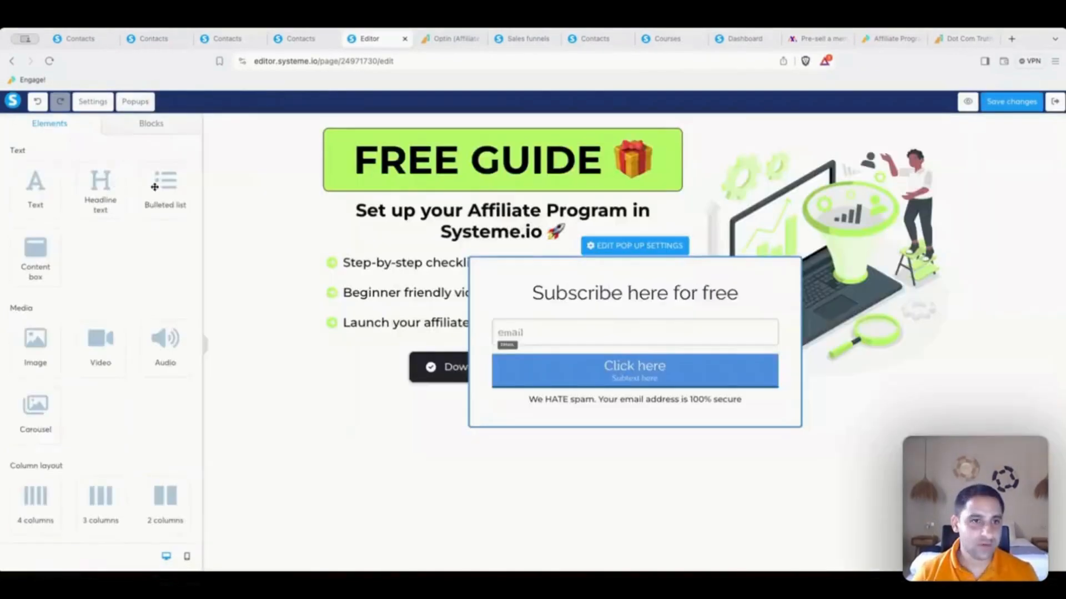
click(714, 280)
click(778, 282)
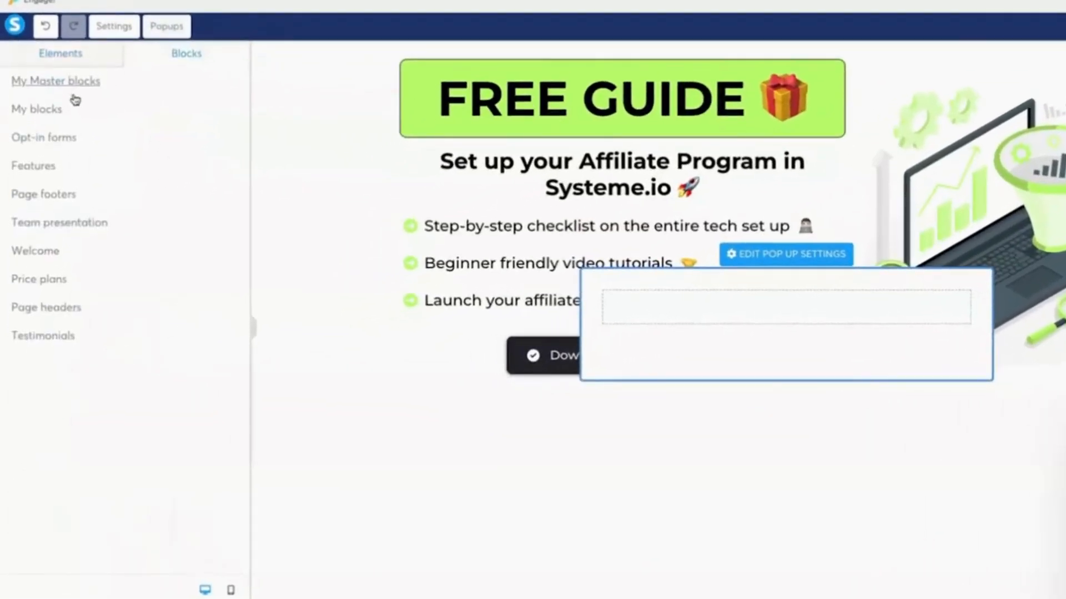
click(52, 113)
drag(123, 161, 741, 303)
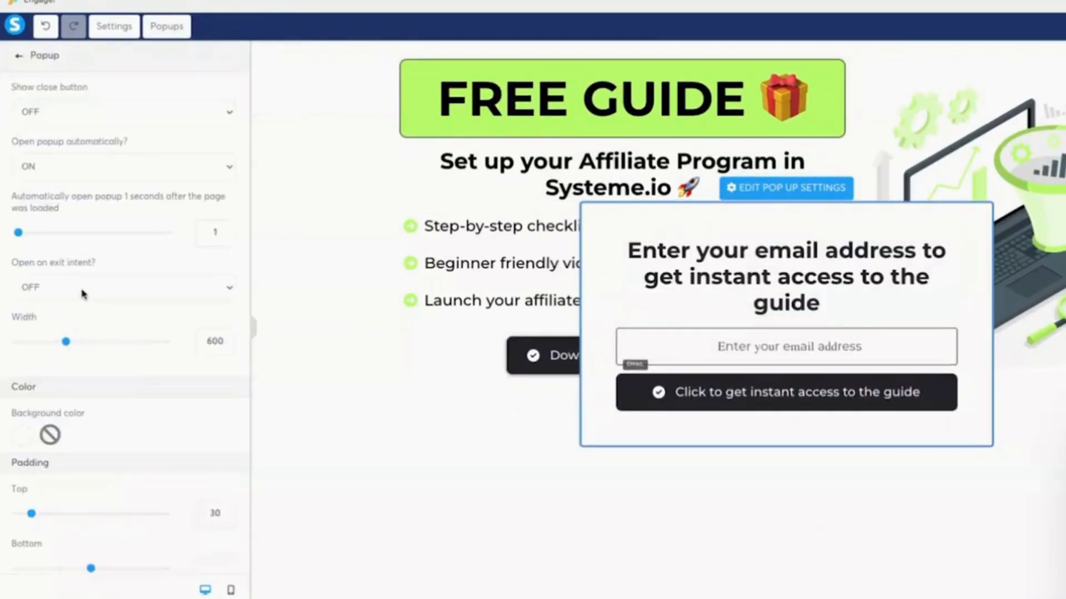
Set the new popup to open on exit intent and turn off its automatic opening.
click(76, 300)
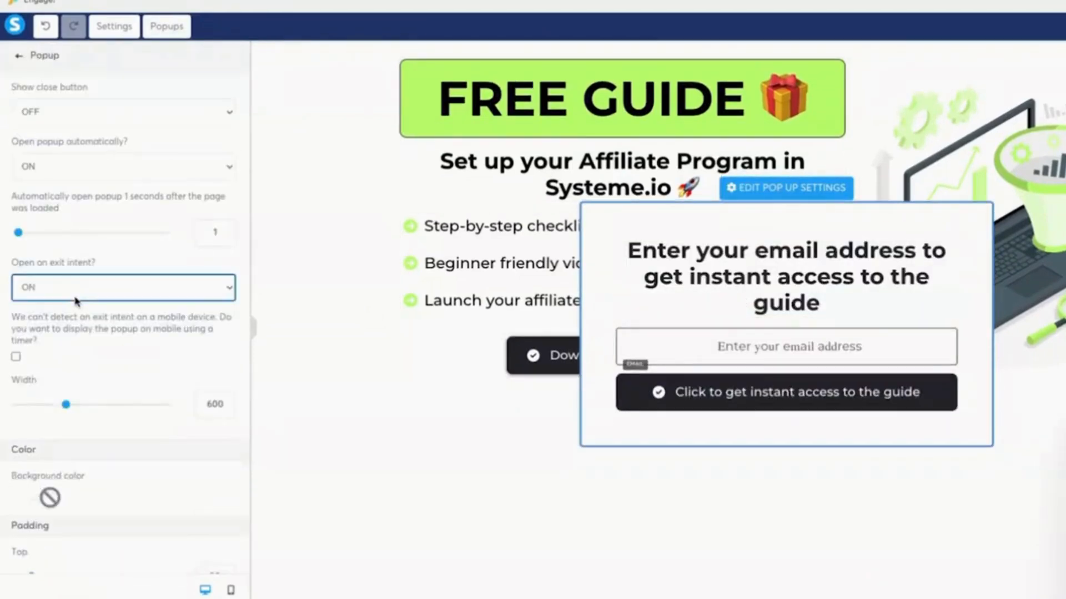
click(87, 162)
click(87, 154)
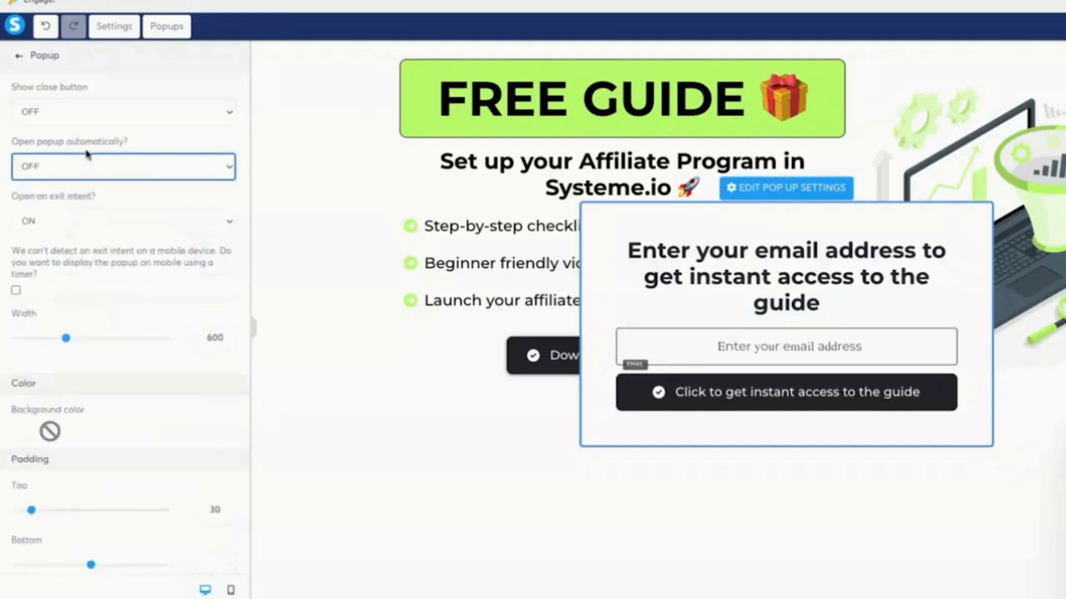
Show a close button on the exit popup and color it black.
click(95, 116)
click(91, 131)
click(22, 159)
click(130, 248)
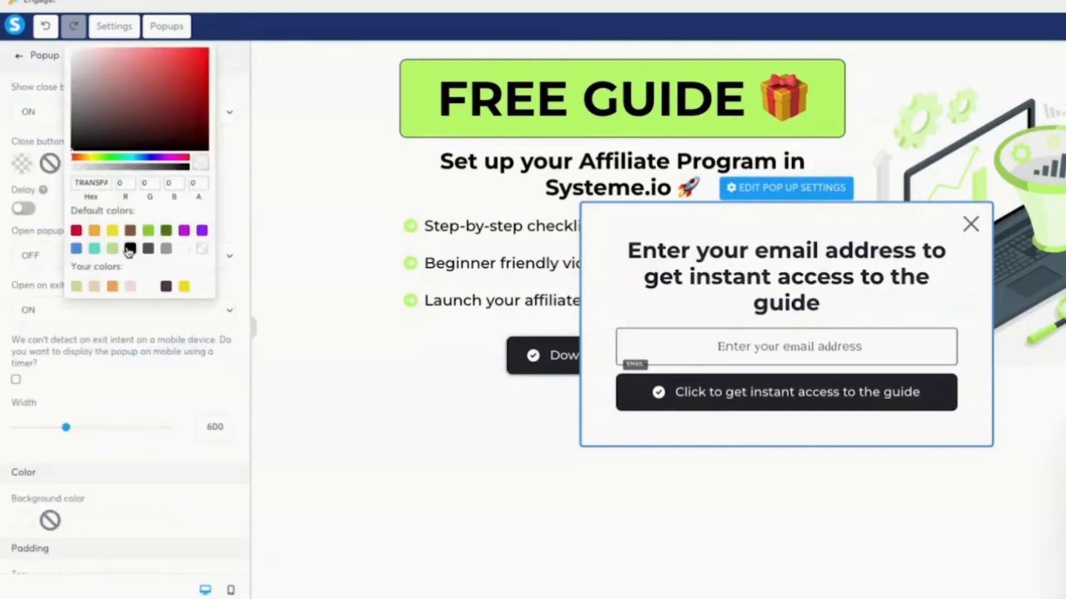
click(232, 192)
Try a red background color for the exit popup and return it to white.
scroll(167, 261, down, 3)
click(18, 350)
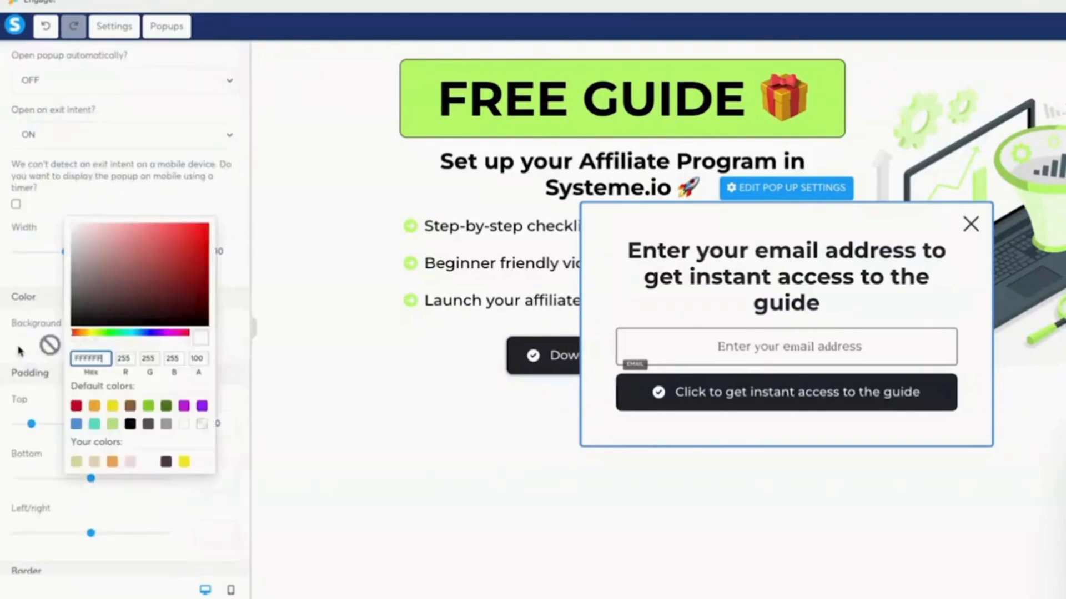
click(76, 406)
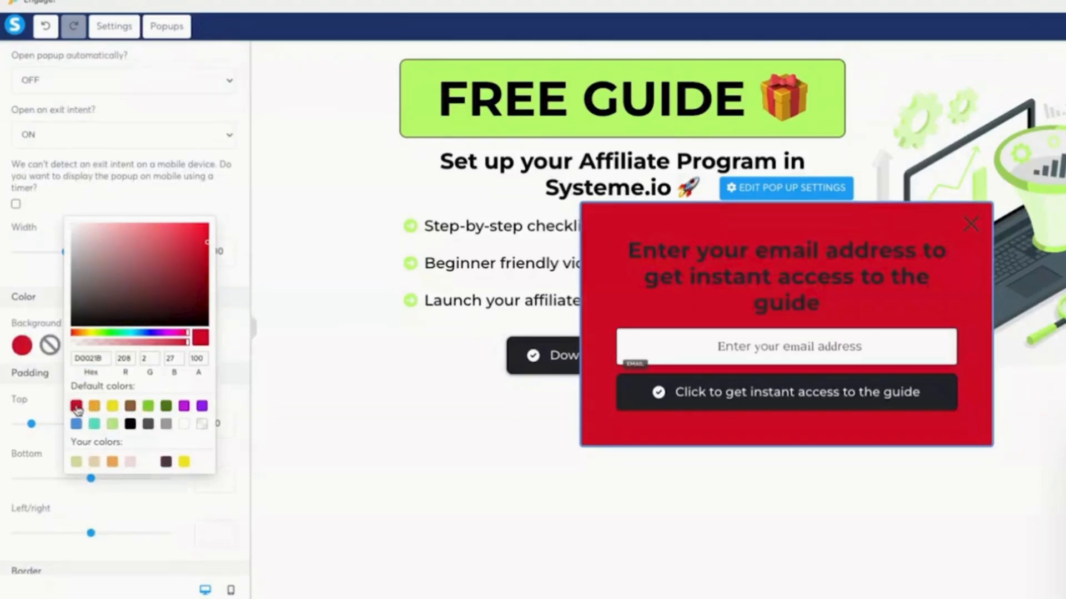
click(183, 425)
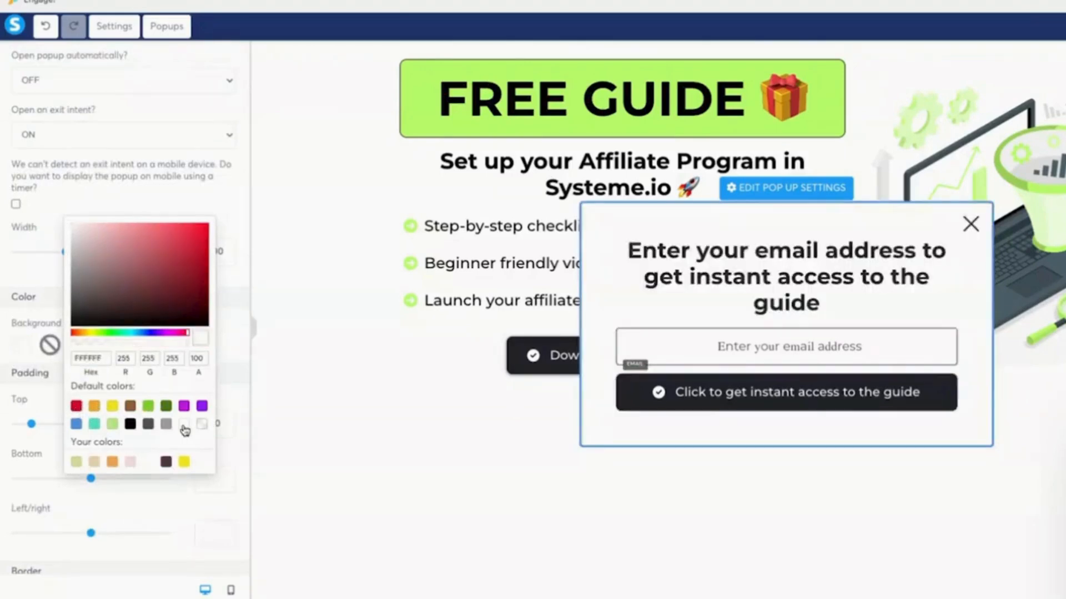
Replace the exit popup's headline with "DON'T LEAVE EMPTY HANDED!".
click(895, 268)
key(ctrl+a)
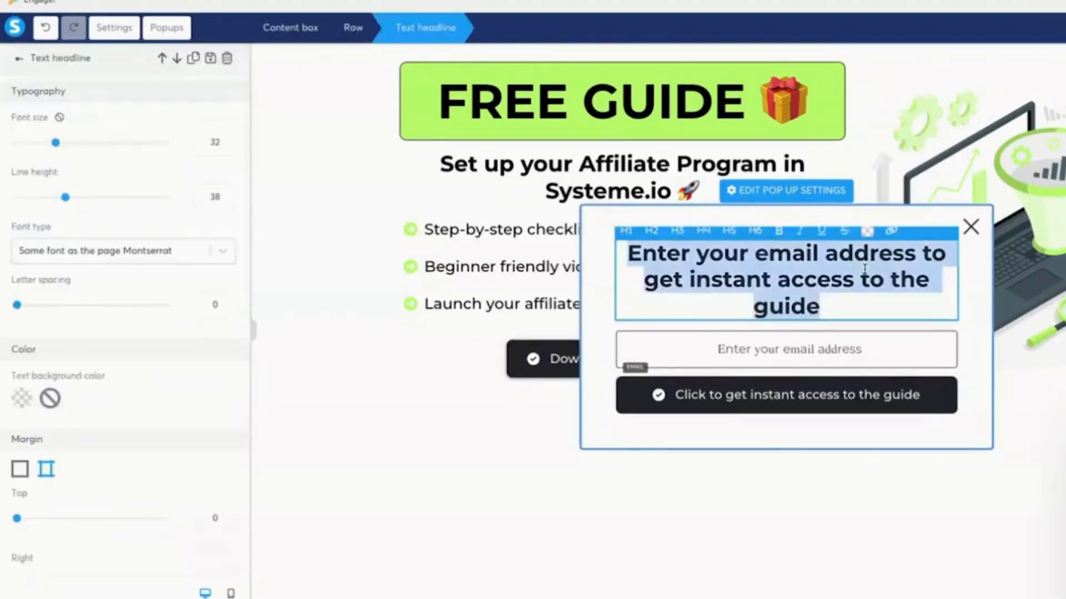
text(DON'T LEAVE EMP)
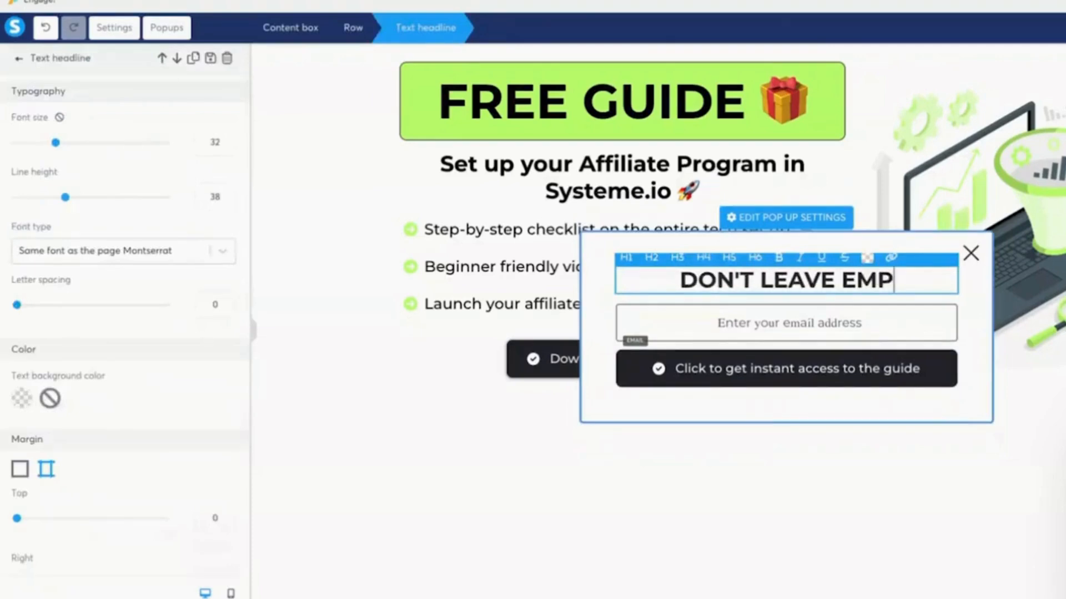
text(TY HANDLE)
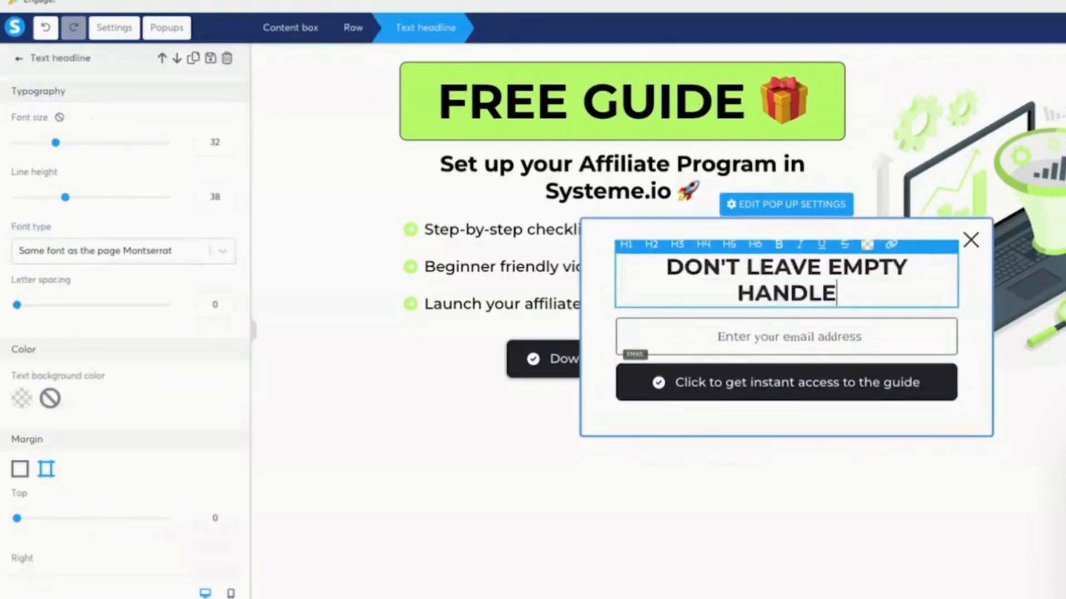
key(BackSpace)
text(ED!)
Color the exit popup's headline red and set its font size to 38.
key(ctrl+a)
click(868, 245)
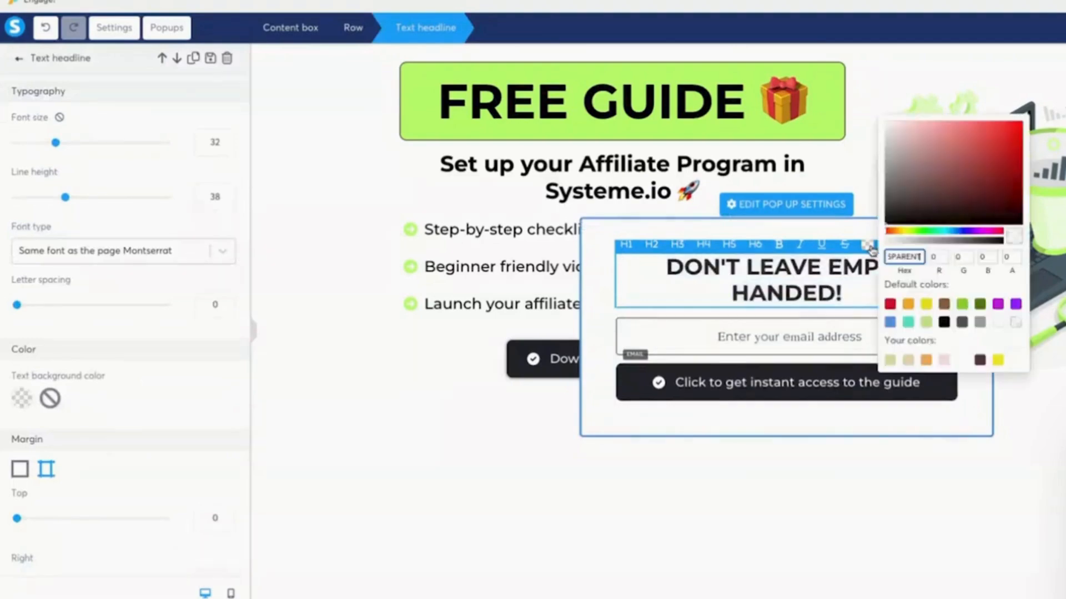
click(889, 304)
click(225, 138)
click(225, 138)
click(225, 139)
click(225, 138)
click(225, 138)
click(225, 138)
Enter "Launch your Affiliate Program with this free guide!" below the headline at font size 18 with a bottom margin of 20.
text(Launch your Affiliate Program with this free)
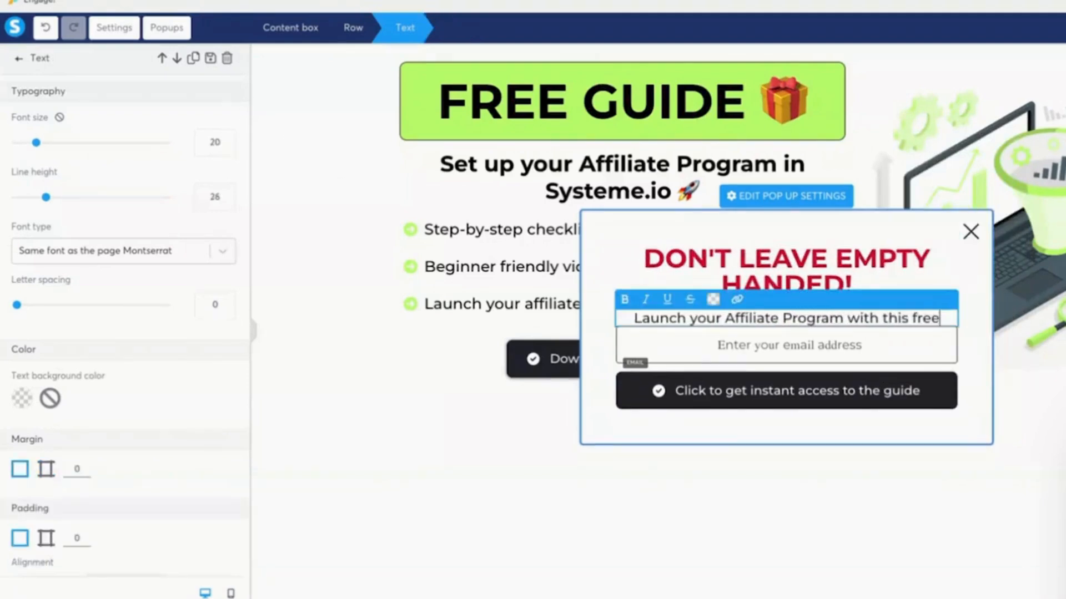
text( guide!)
click(226, 147)
click(227, 148)
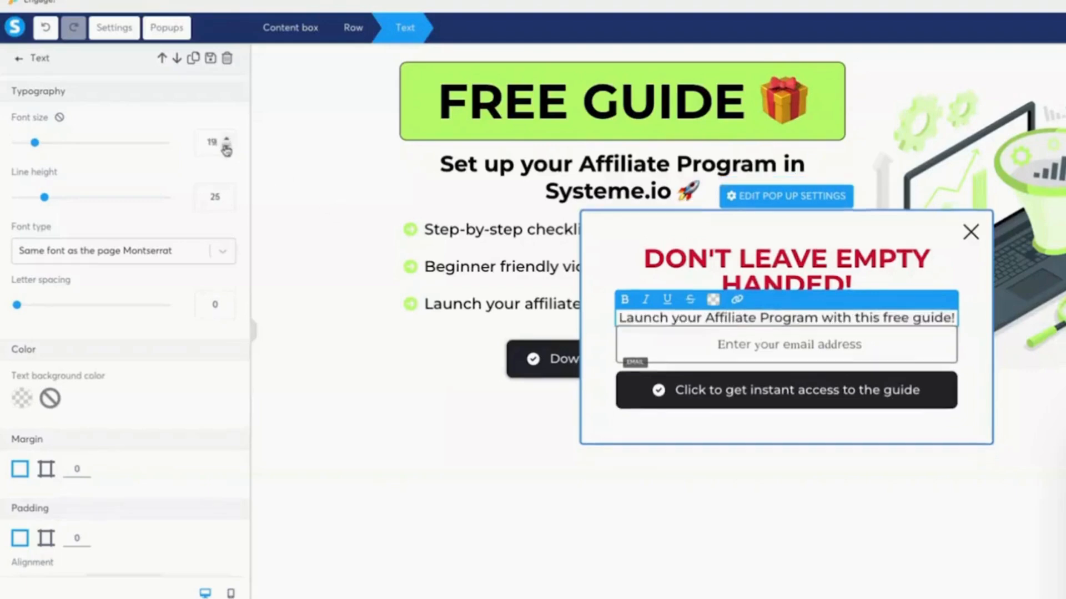
scroll(133, 435, down, 2)
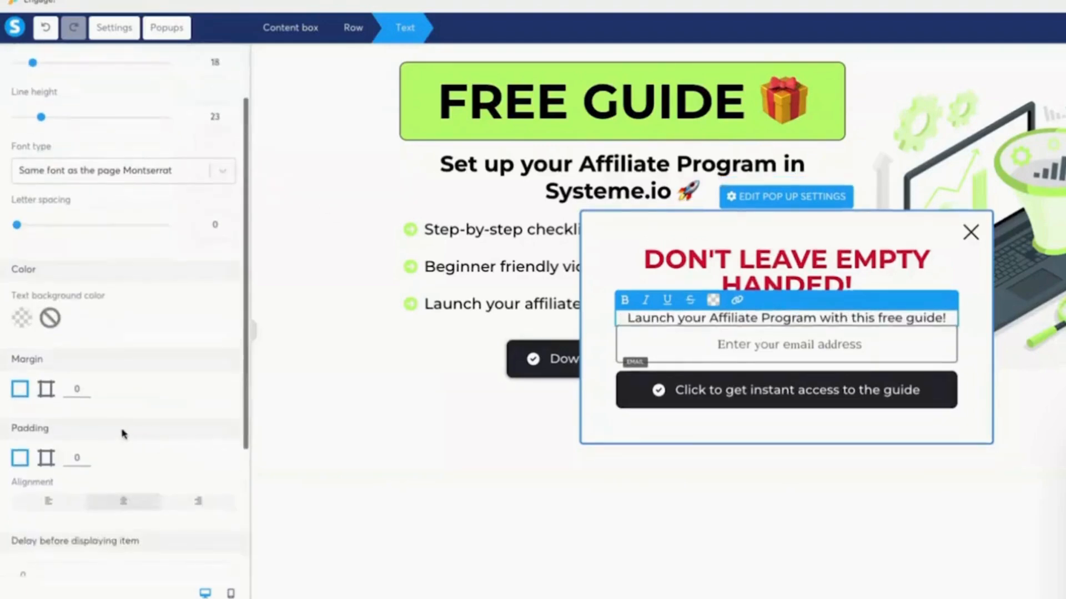
click(46, 384)
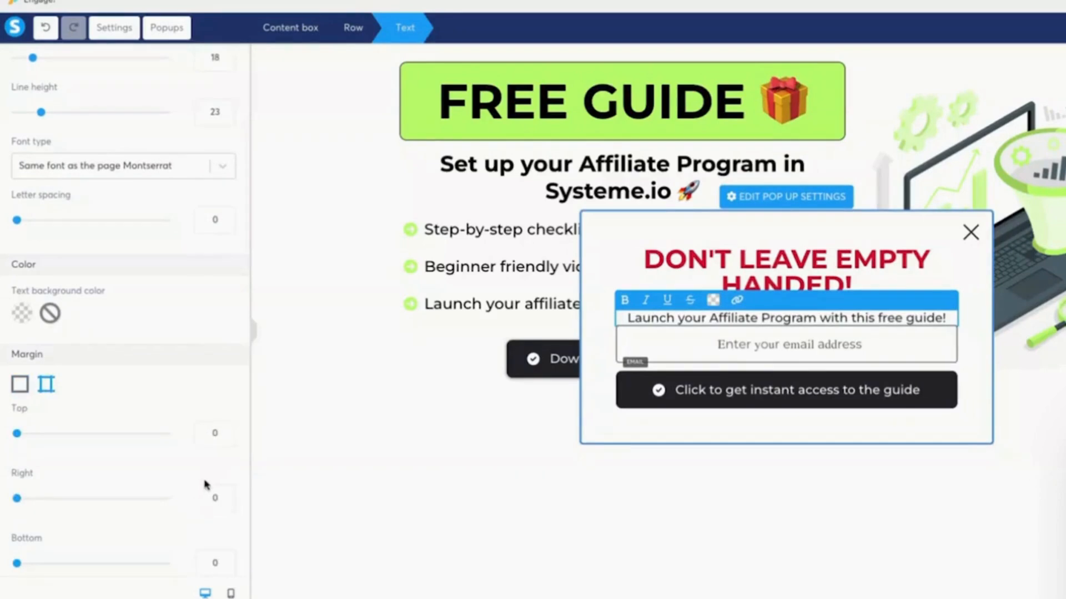
click(205, 559)
text(2)
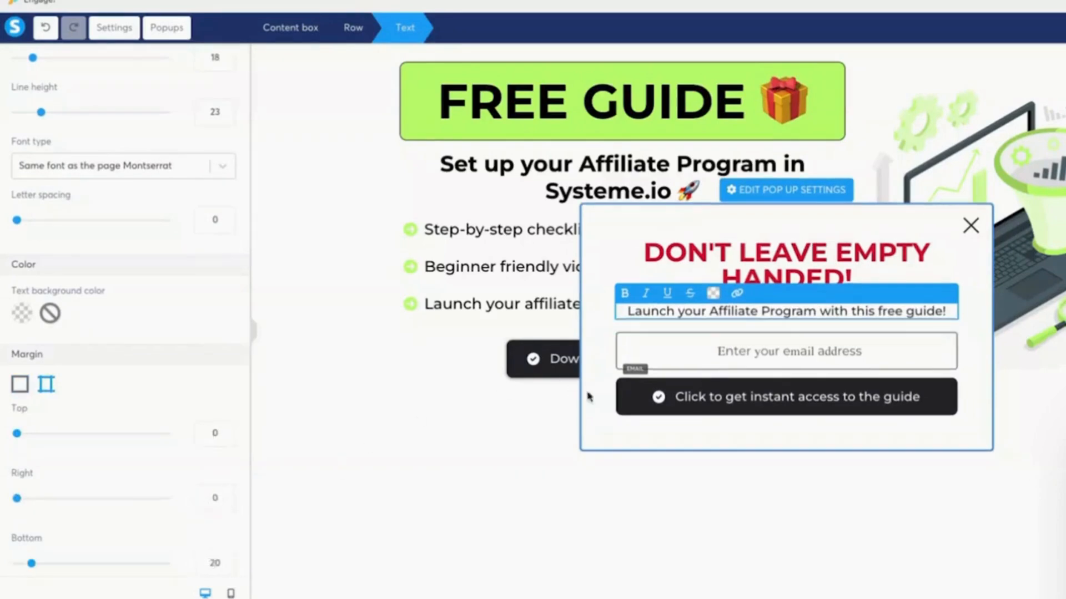
Set the exit popup's background color to gray.
click(601, 381)
click(786, 189)
scroll(65, 414, down, 5)
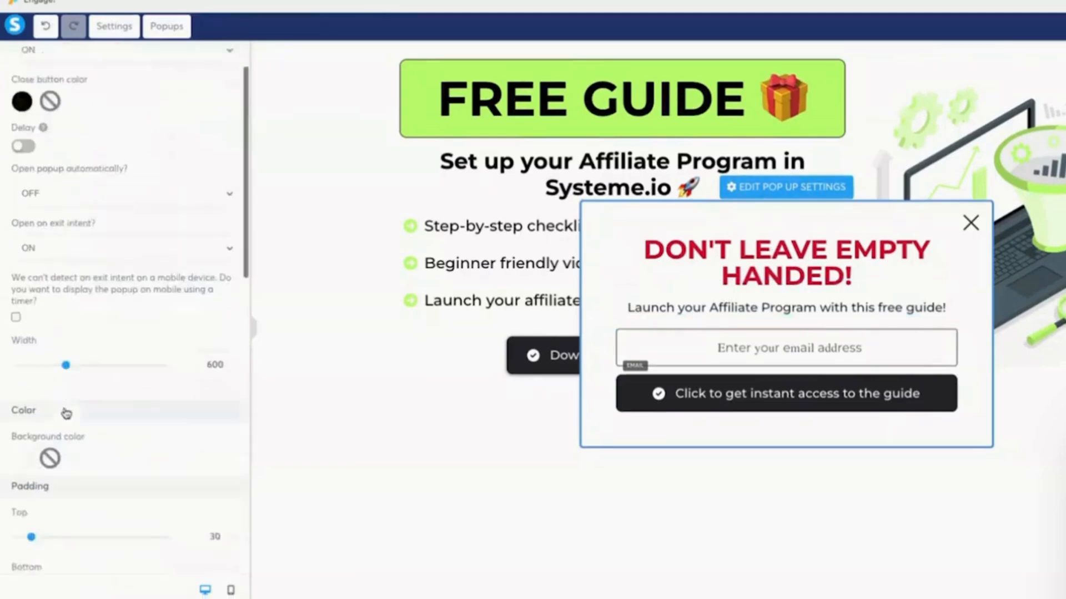
click(49, 378)
click(72, 275)
click(84, 275)
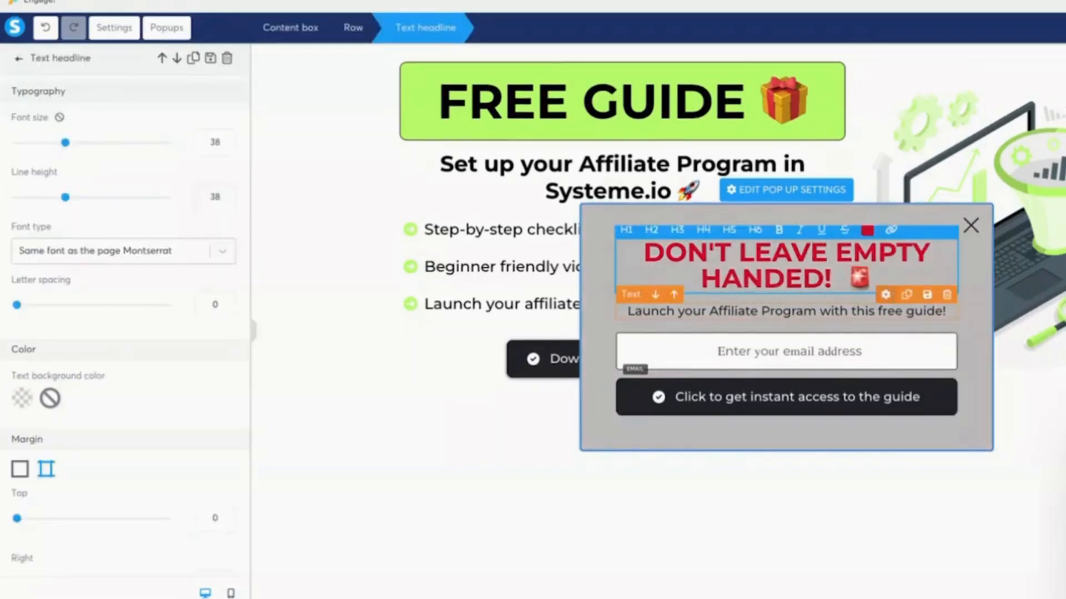
Set the exit popup headline's font size to 40 and make the line below end in a bold "FREE guide!".
click(226, 138)
click(226, 138)
click(952, 319)
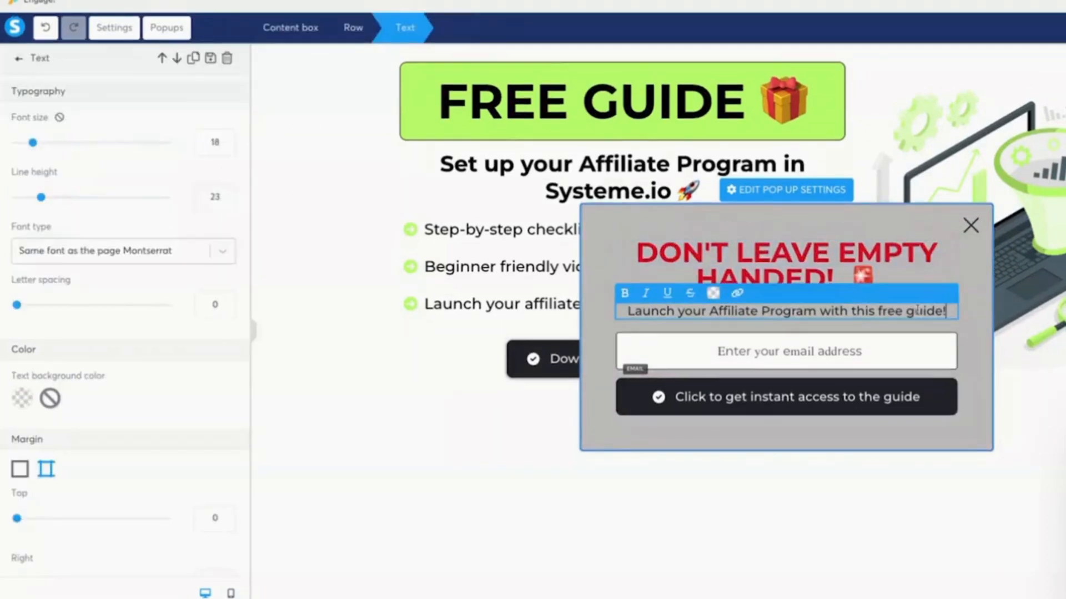
click(968, 334)
click(880, 312)
text(FREE)
drag(909, 312, 952, 314)
key(super+b)
click(968, 334)
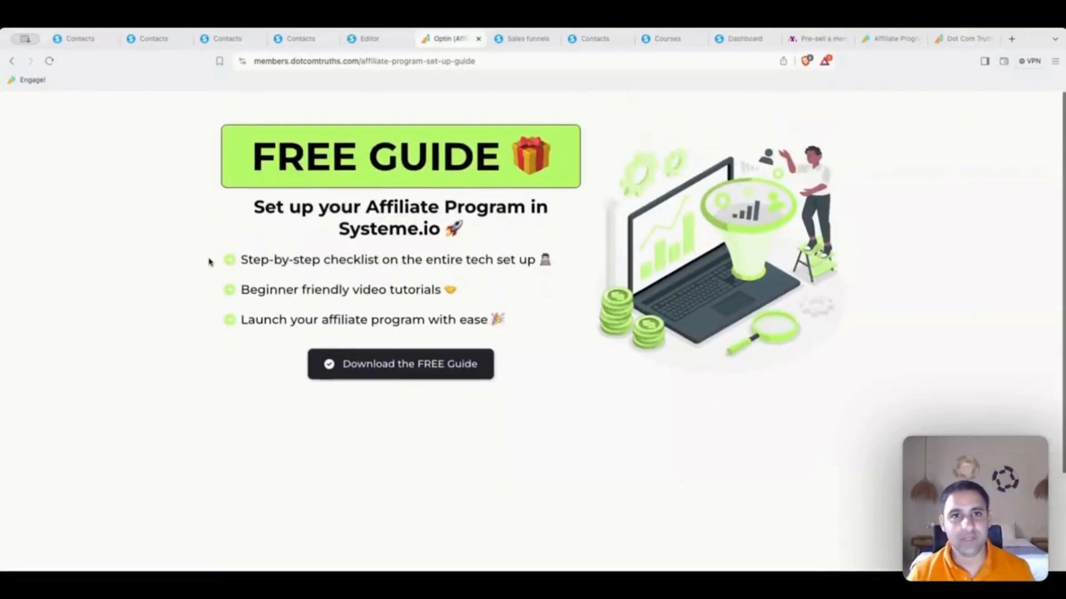
Test the published page by opening and closing the email popup from the FREE GUIDE banner and triggering the exit popup.
scroll(210, 262, down, 1)
click(404, 147)
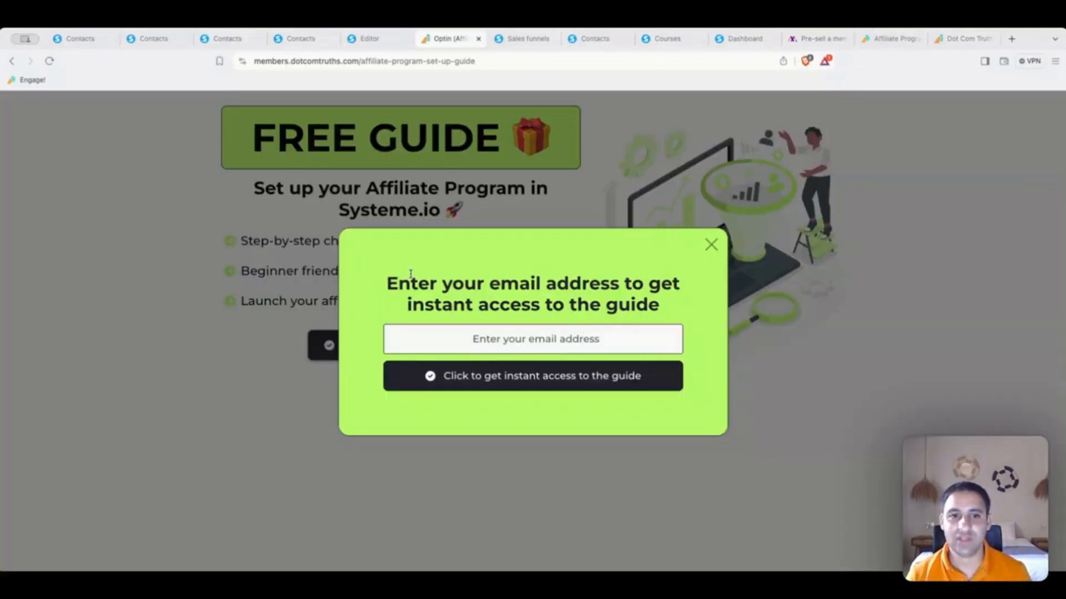
click(710, 246)
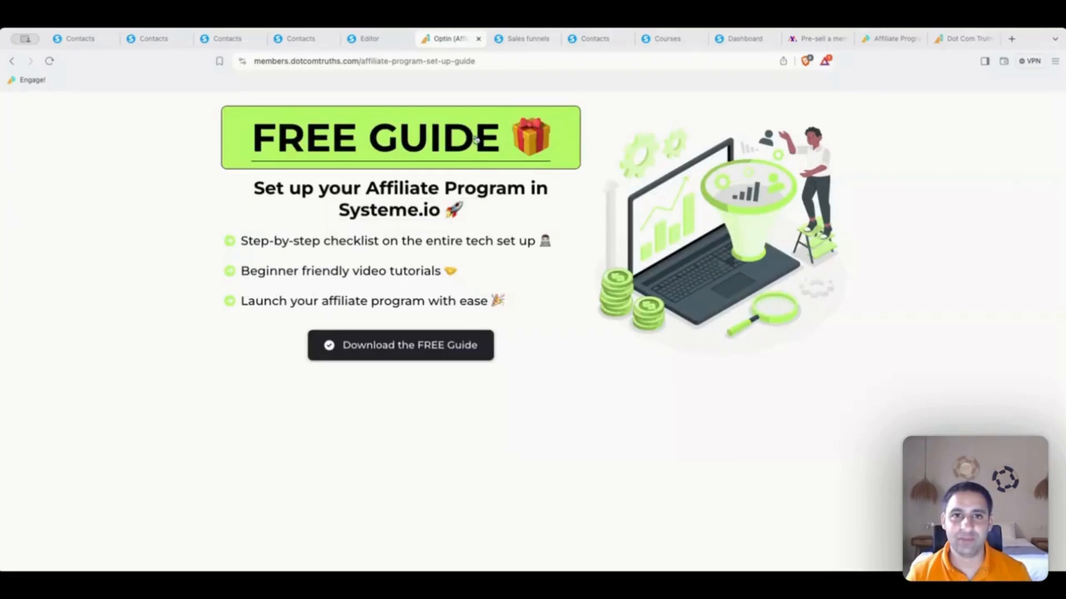
mouse_move(474, 101)
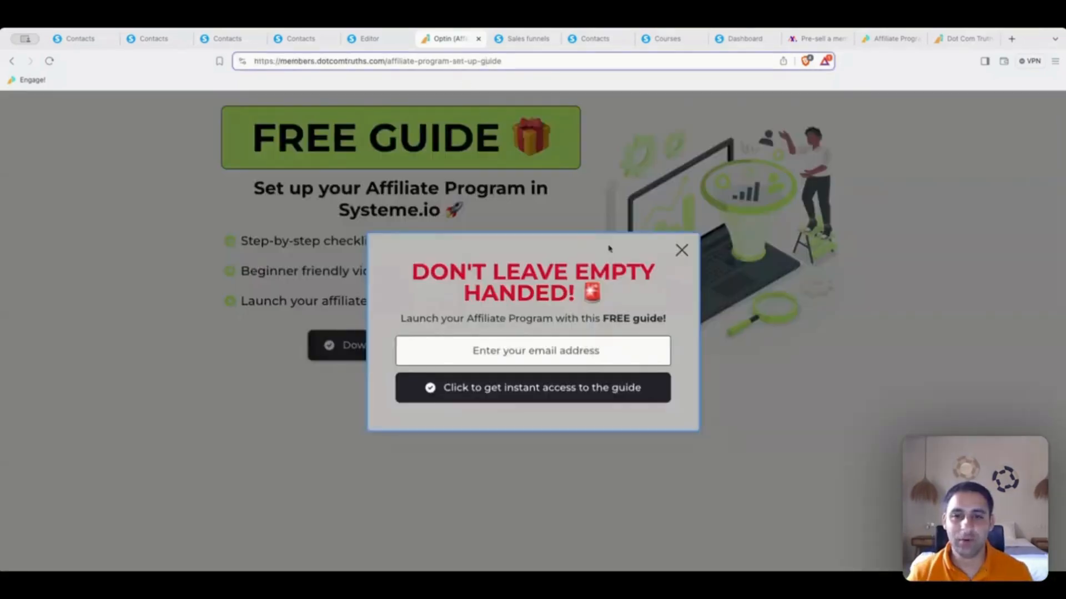
Return to the page editor and set the exit popup's background color to red.
click(381, 39)
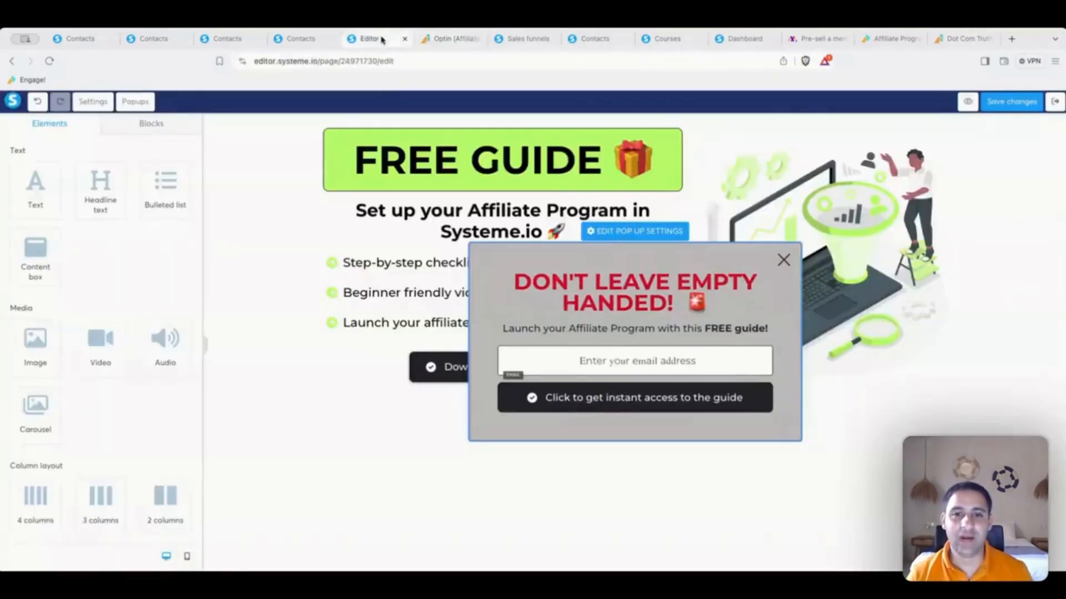
click(605, 232)
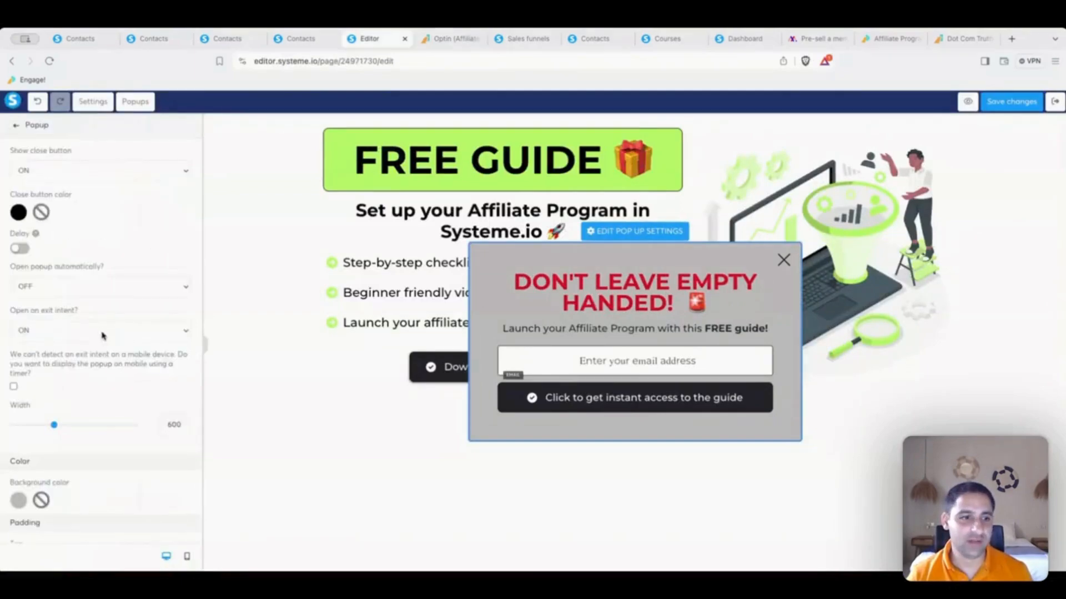
scroll(71, 356, down, 3)
click(18, 290)
click(62, 335)
Color the "DON'T LEAVE EMPTY HANDED!" headline white and save the page.
triple_click(571, 292)
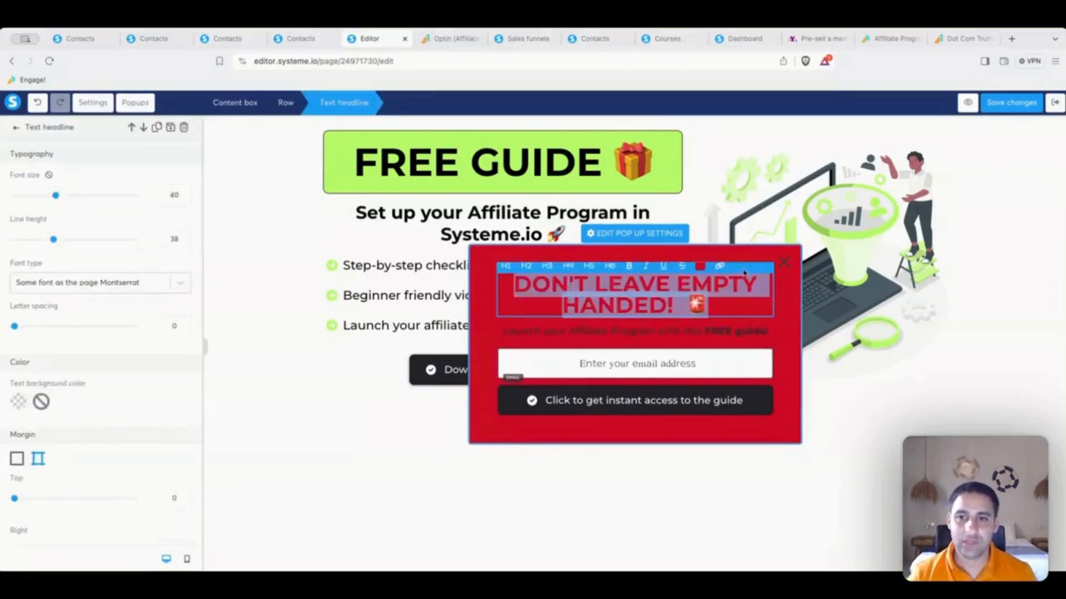
click(700, 267)
click(804, 331)
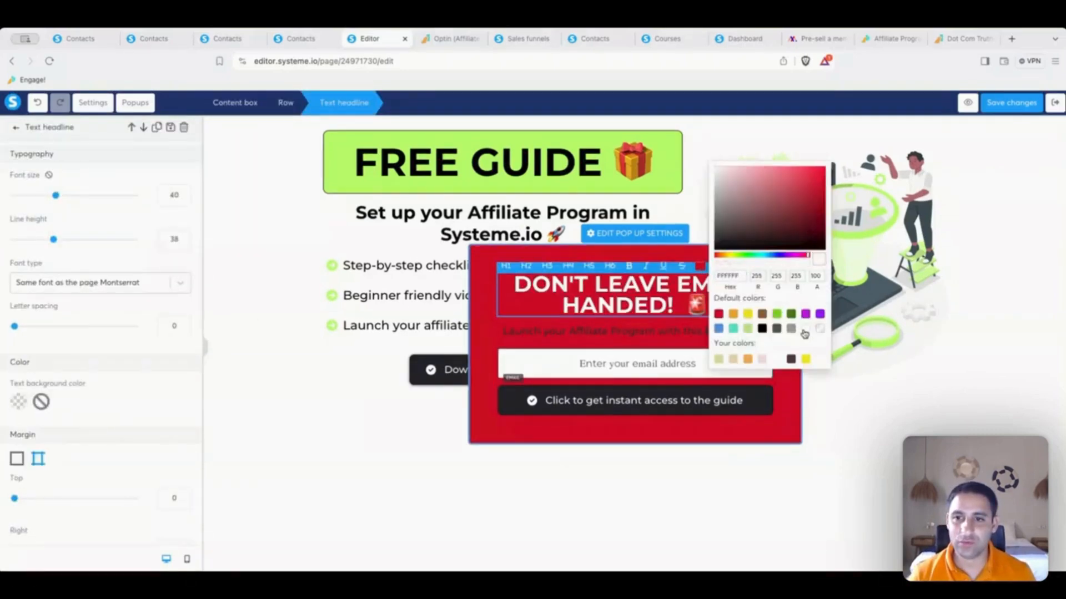
click(660, 309)
click(996, 110)
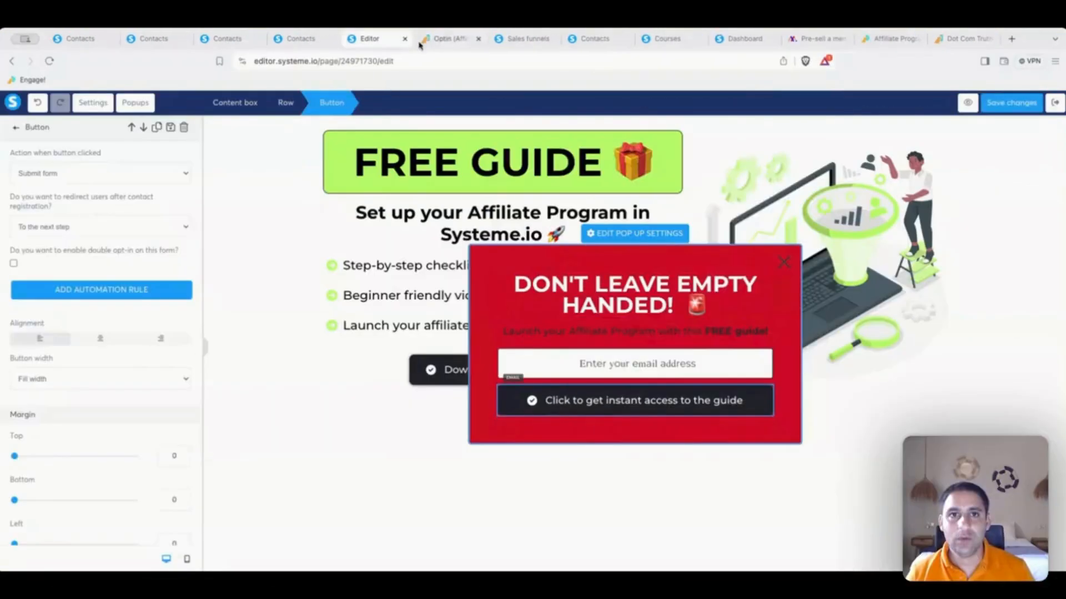
Check the exit popup on the published page and color the line below its headline white in the editor.
click(442, 39)
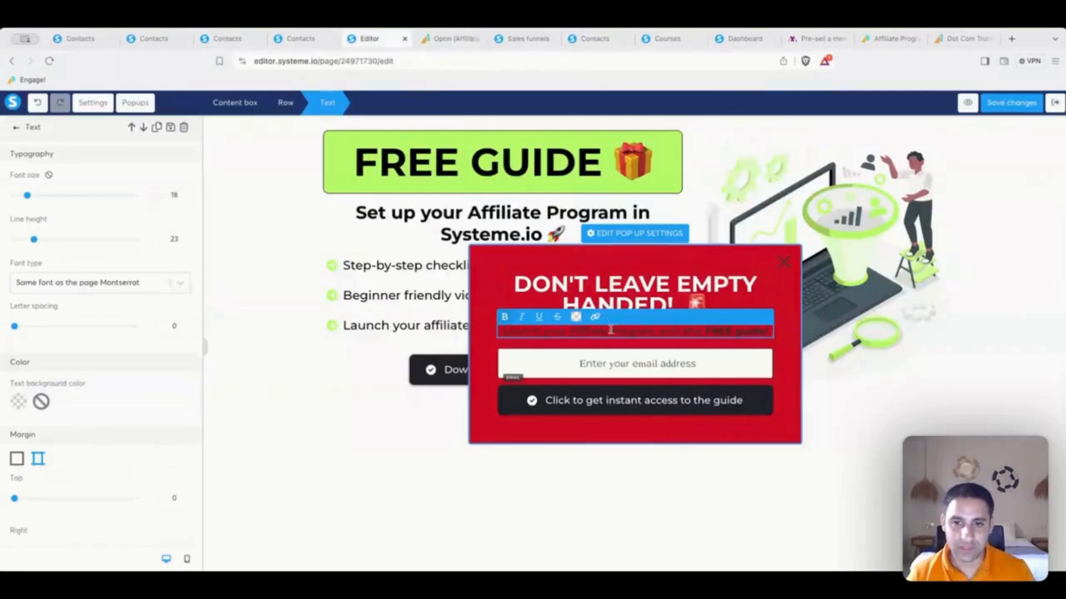
triple_click(611, 331)
click(576, 318)
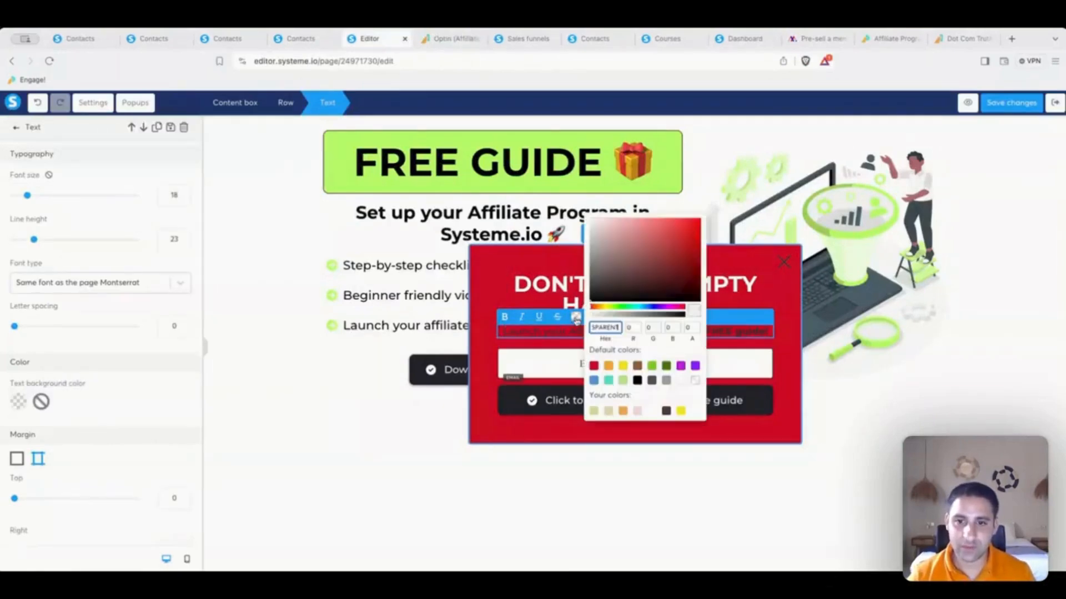
click(666, 381)
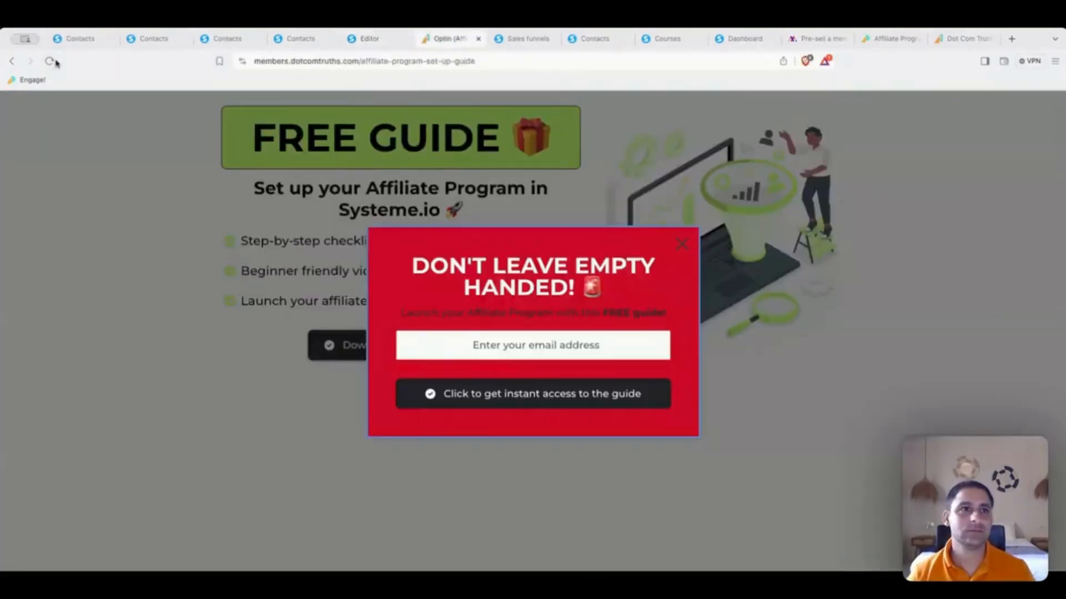
Reload the published page, trigger the exit popup to check its new colors, and close it.
click(51, 62)
scroll(221, 244, down, 3)
scroll(221, 245, up, 3)
click(711, 246)
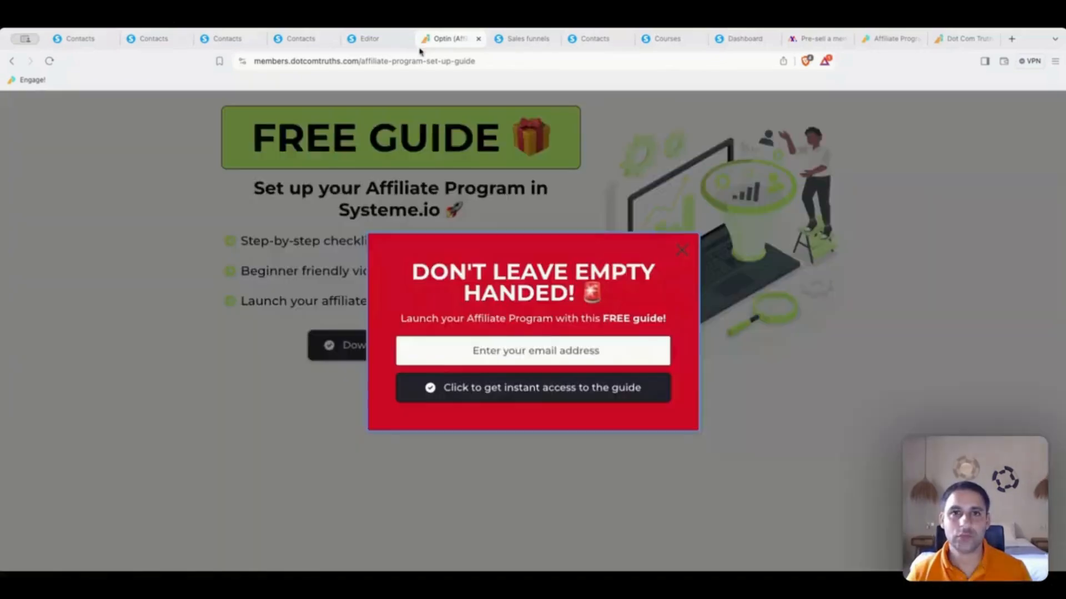
click(681, 253)
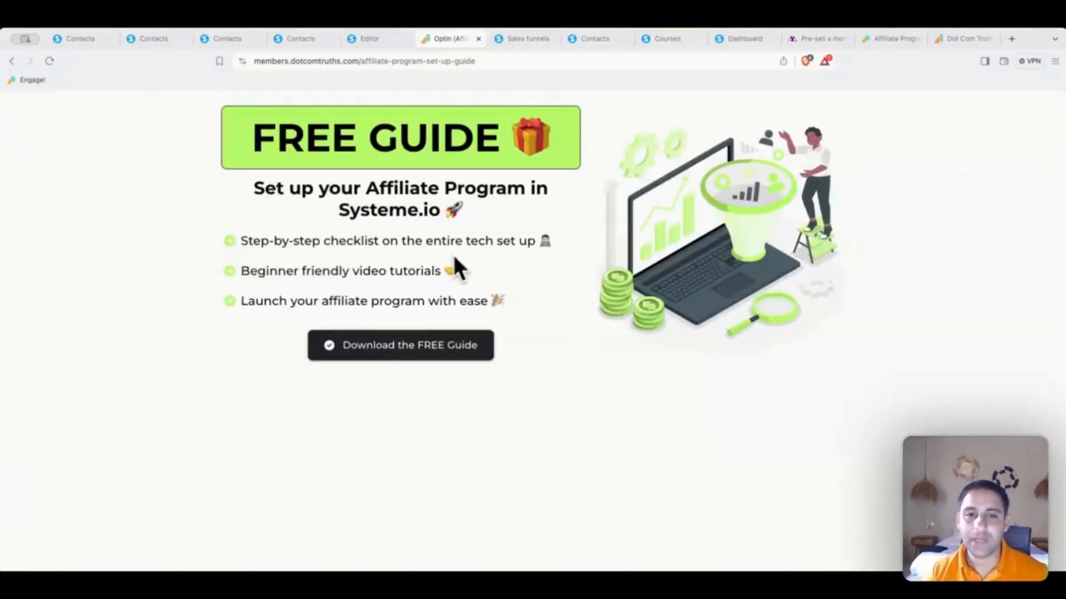
Close the published page and save the opt-in page in the editor.
click(478, 40)
click(385, 40)
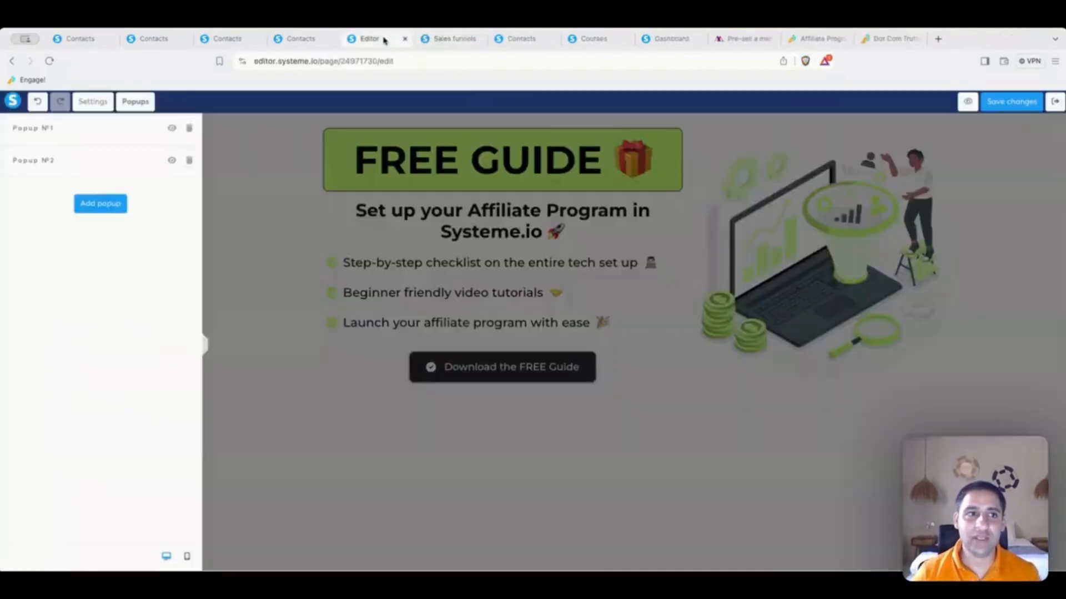
click(326, 226)
click(1021, 105)
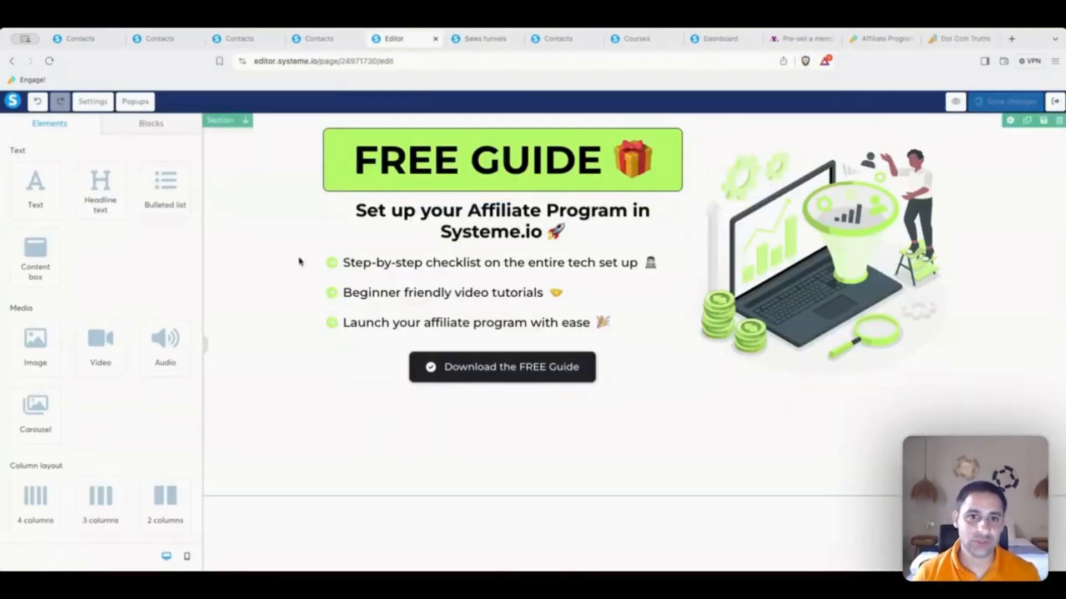
Examine the actions assigned to the "Download the FREE Guide" button and to the submit button in the email popup.
click(488, 368)
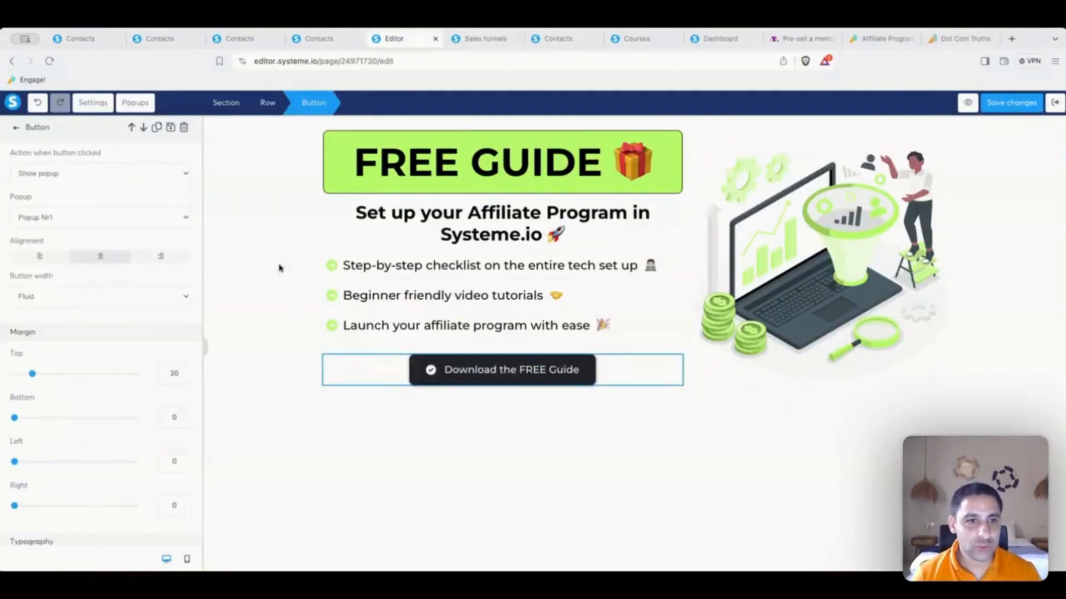
click(263, 258)
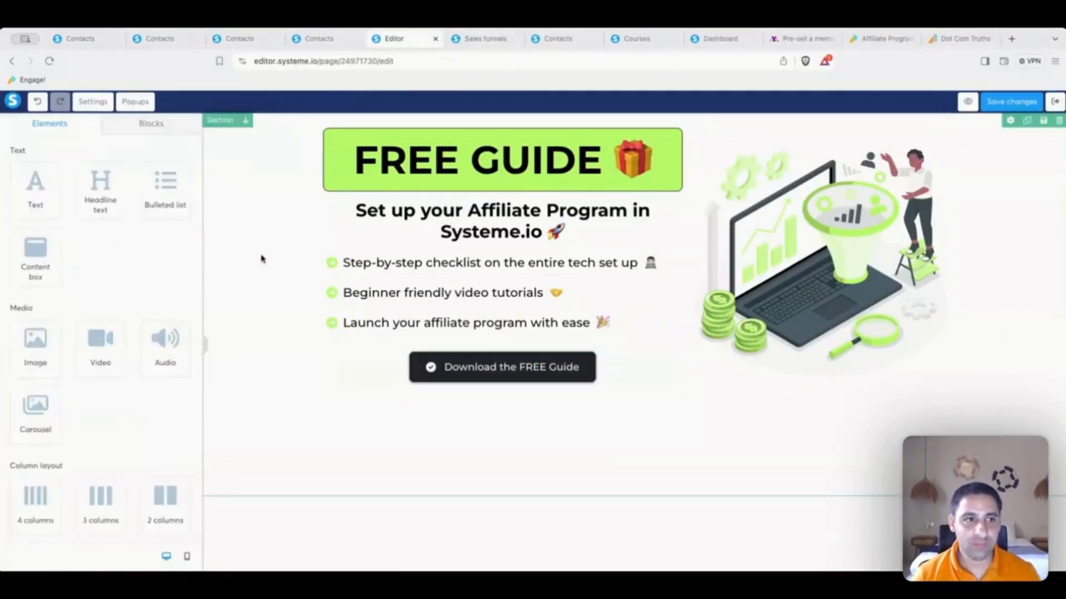
click(135, 102)
click(172, 129)
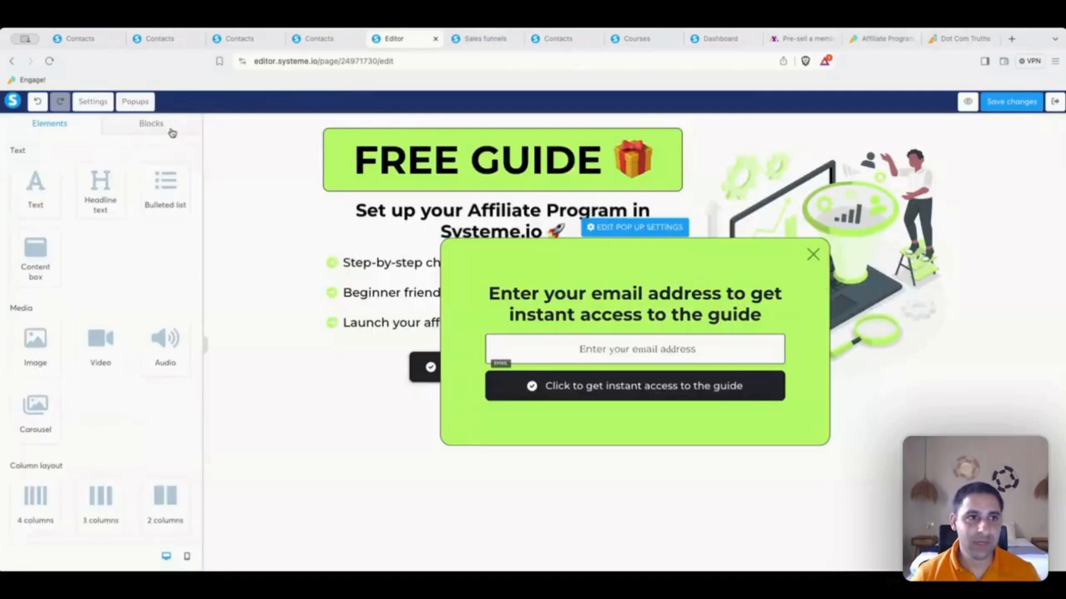
click(528, 384)
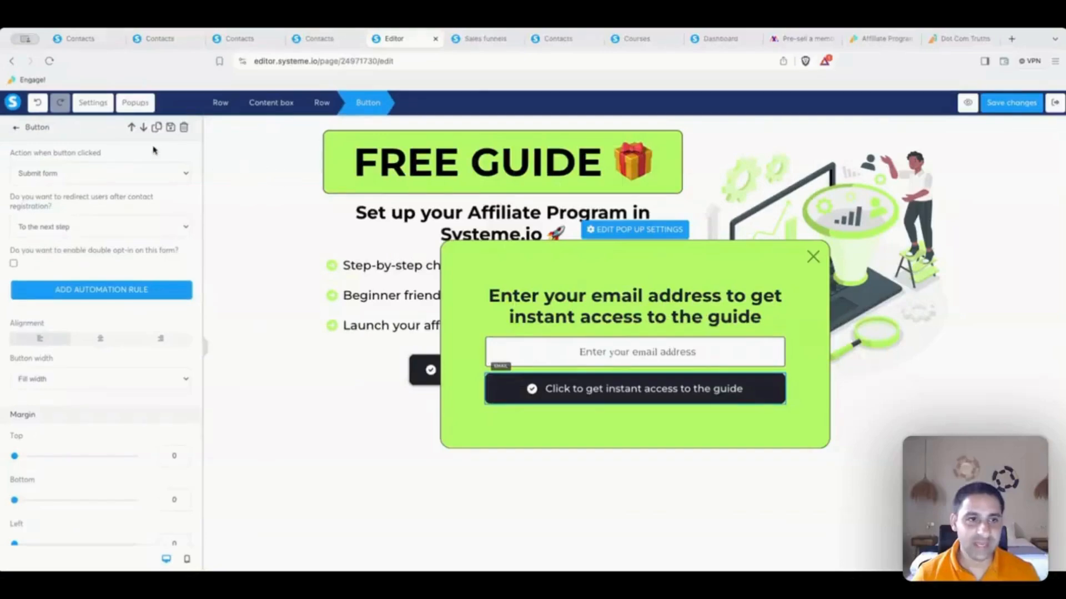
click(16, 106)
Open the exit popup from the popup list and examine the settings of its submit button.
click(135, 102)
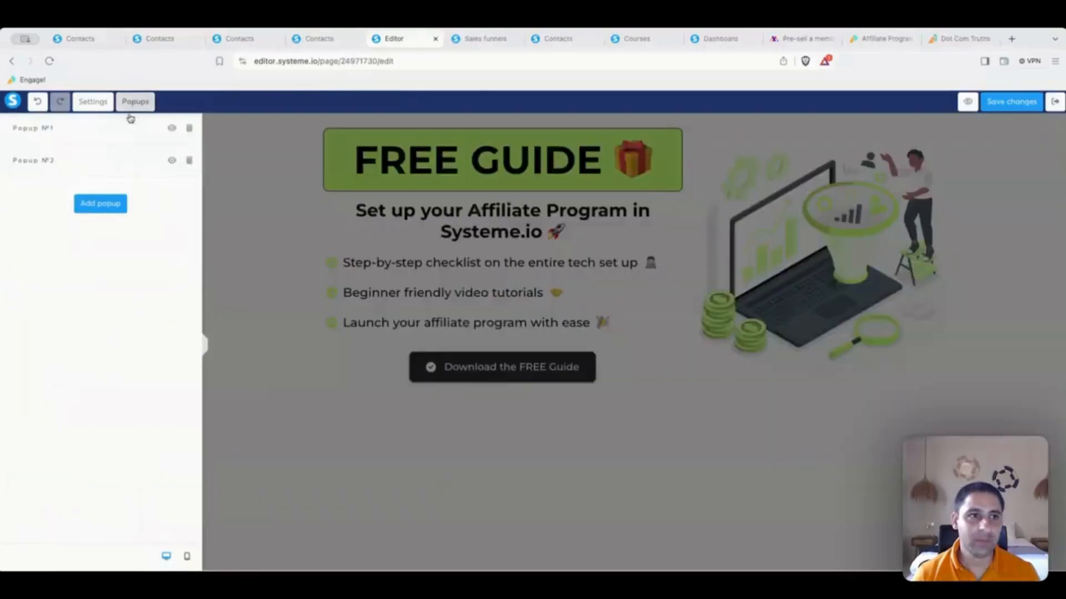
click(171, 162)
click(631, 398)
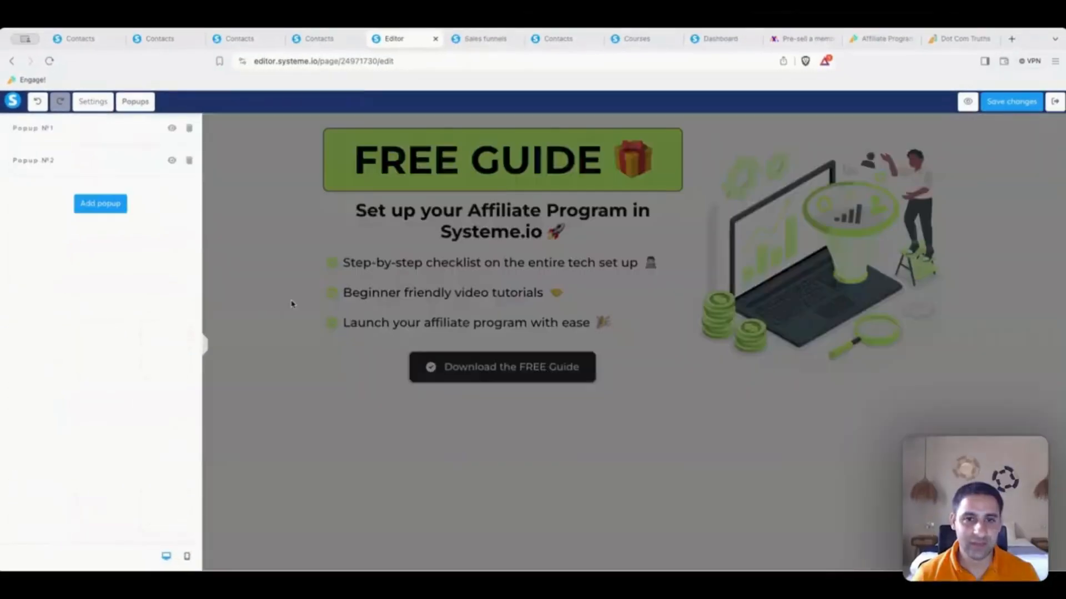
click(293, 304)
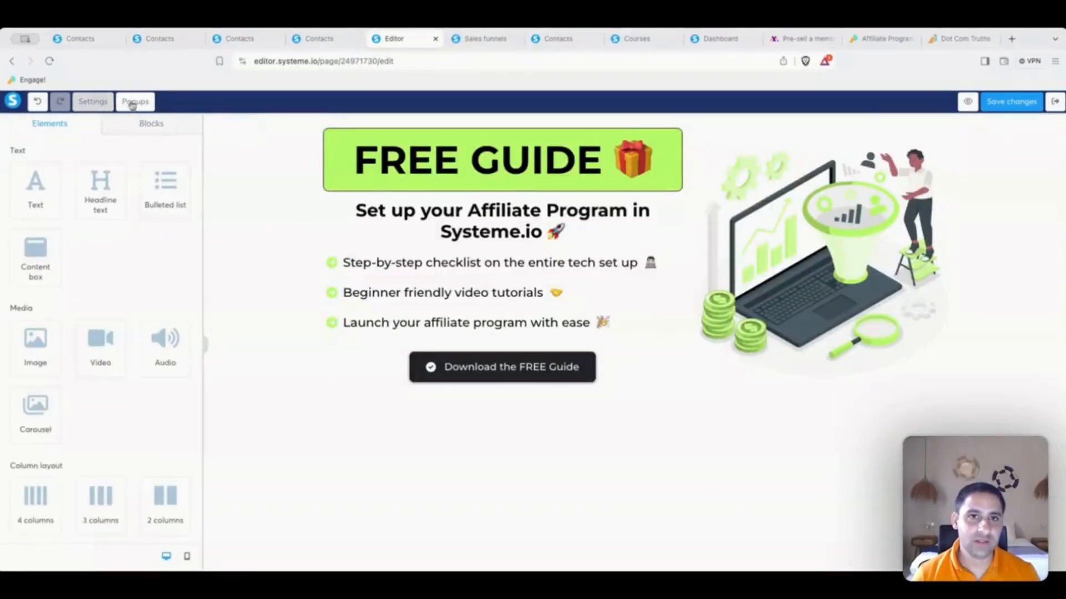
Preview the opt-in page's browser tab title, return to the editor, and set the page's SEO title to "Free Guide".
click(968, 102)
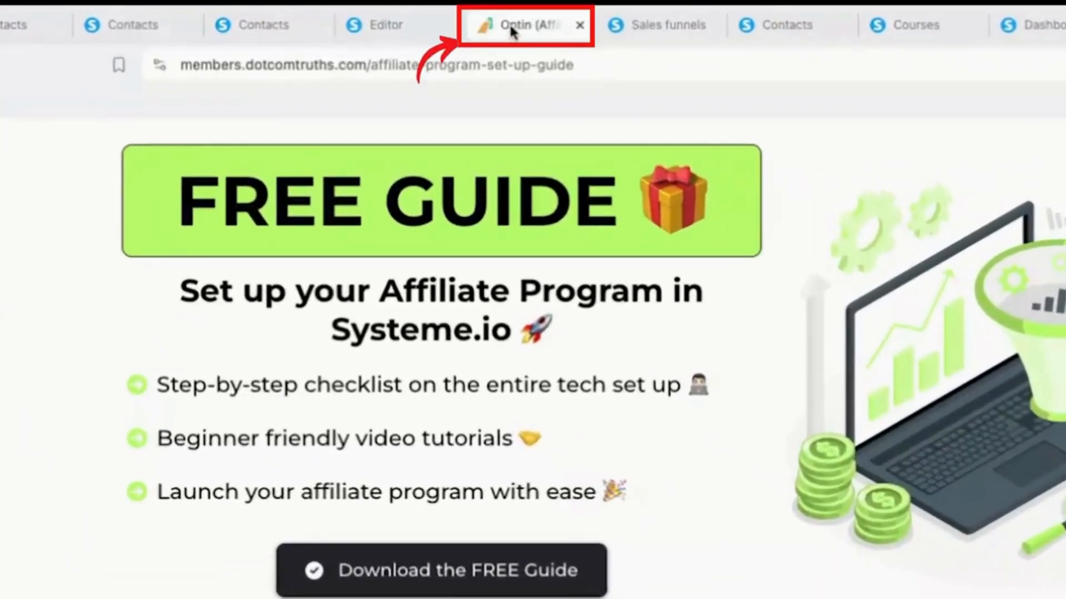
click(391, 28)
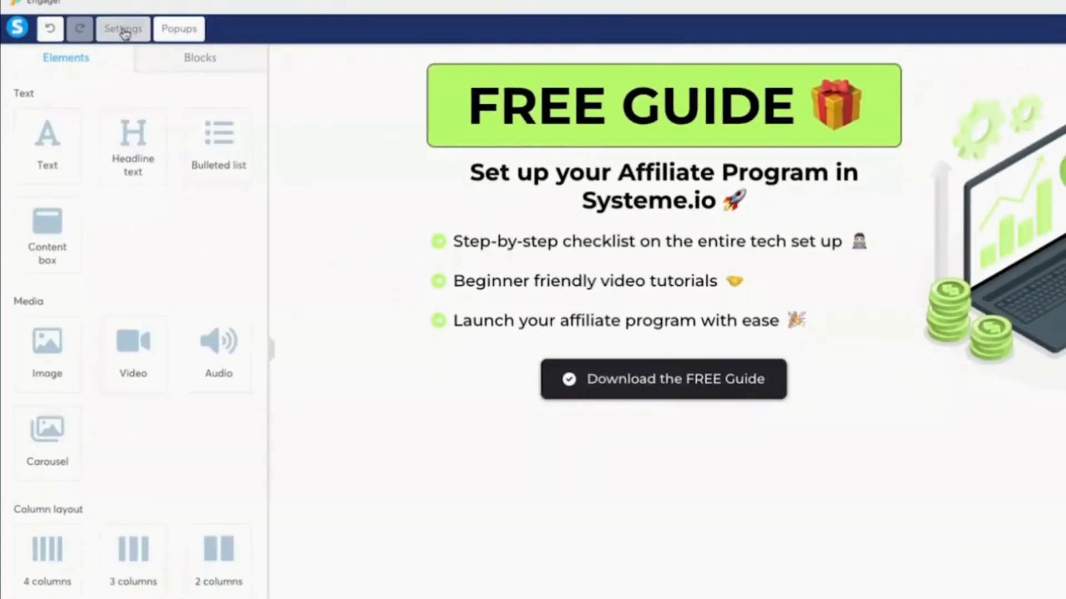
click(123, 29)
scroll(169, 348, down, 10)
scroll(171, 350, down, 7)
scroll(167, 333, up, 1)
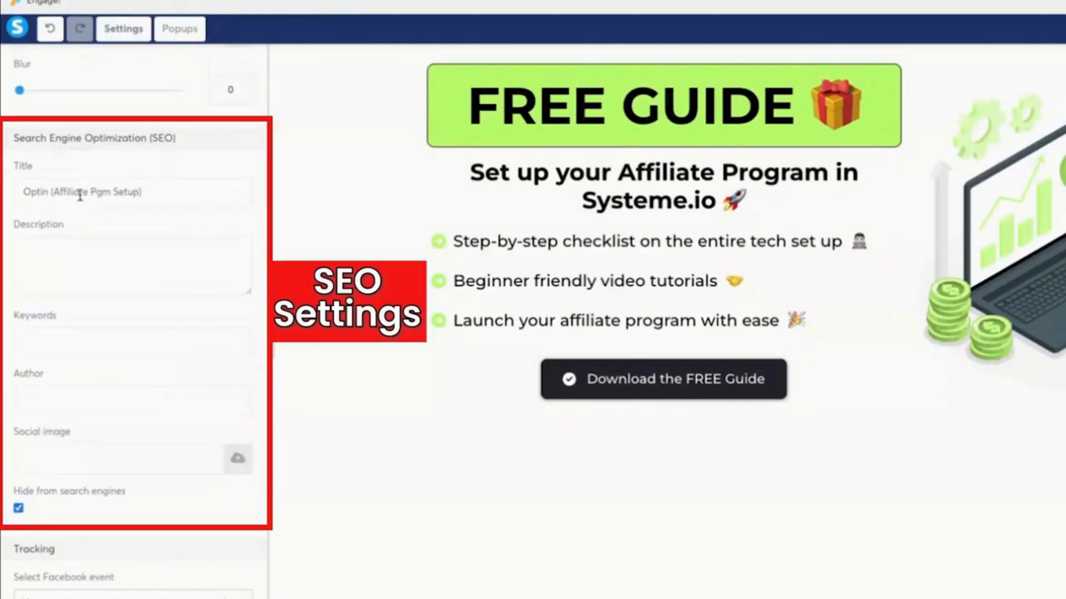
triple_click(63, 195)
text(Fr)
Write an SEO description saying the free guide shows A-to-Z affiliate program setup in Systeme.io, with keywords "Affiliate Program Set up in Systeme.io" and the author's name.
key(Tab)
text(This free guide is going to show you from)
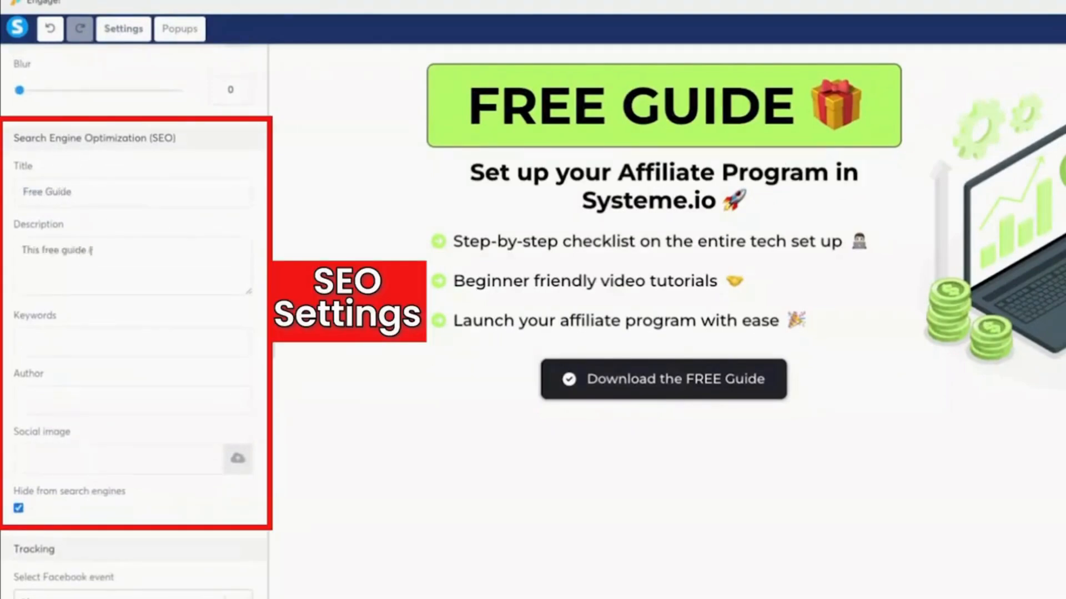
text( A to Z how to se)
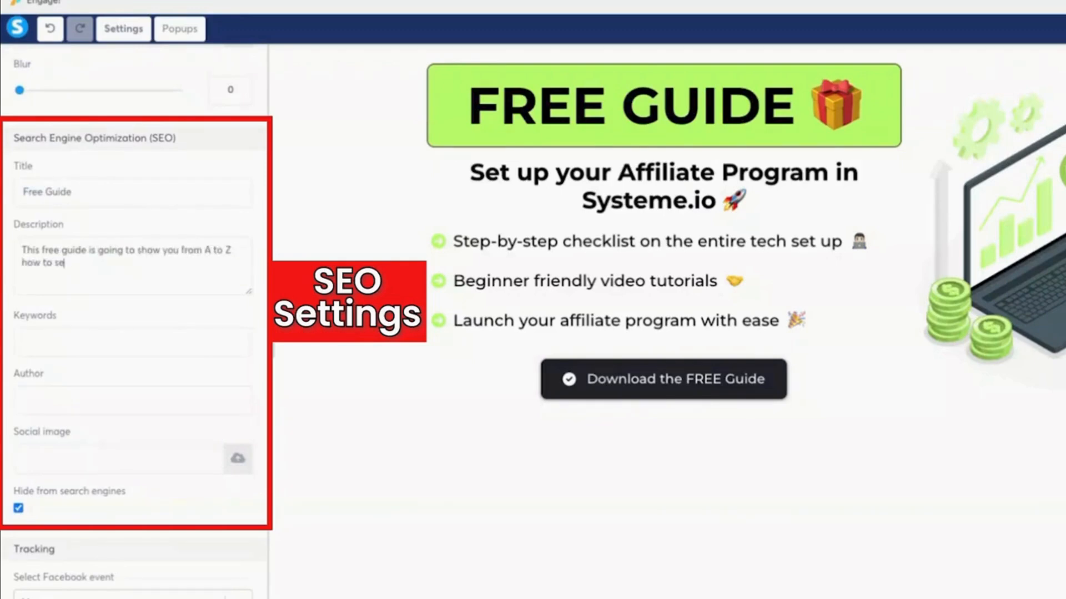
text(t up your affiliate program in System)
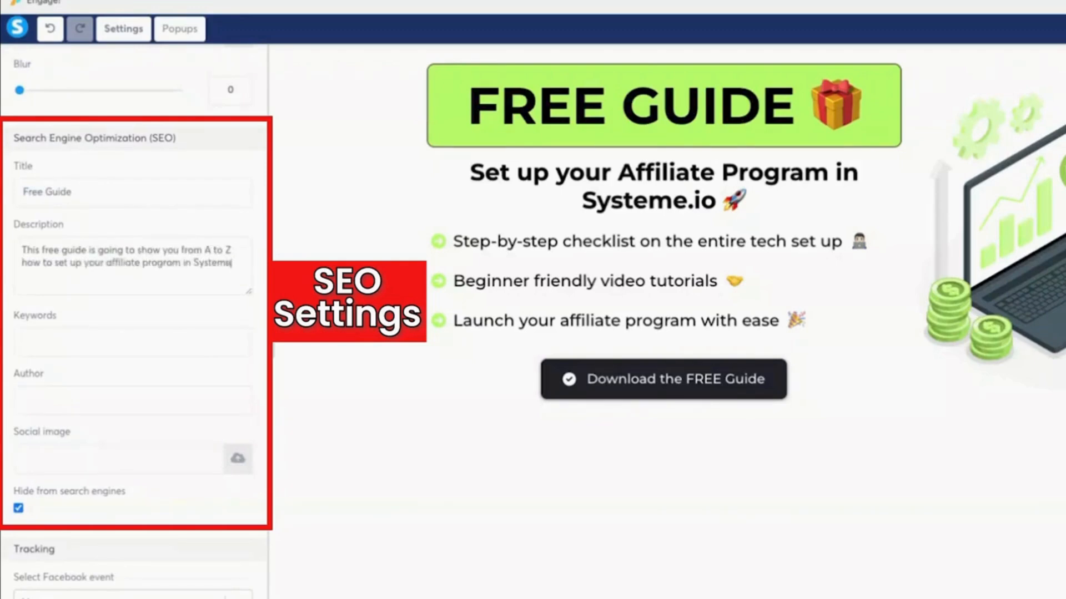
text(e.io, created by Eran BucaiAffiliate Program Set up in Systeme.io)
click(51, 404)
text(Eran Bucai)
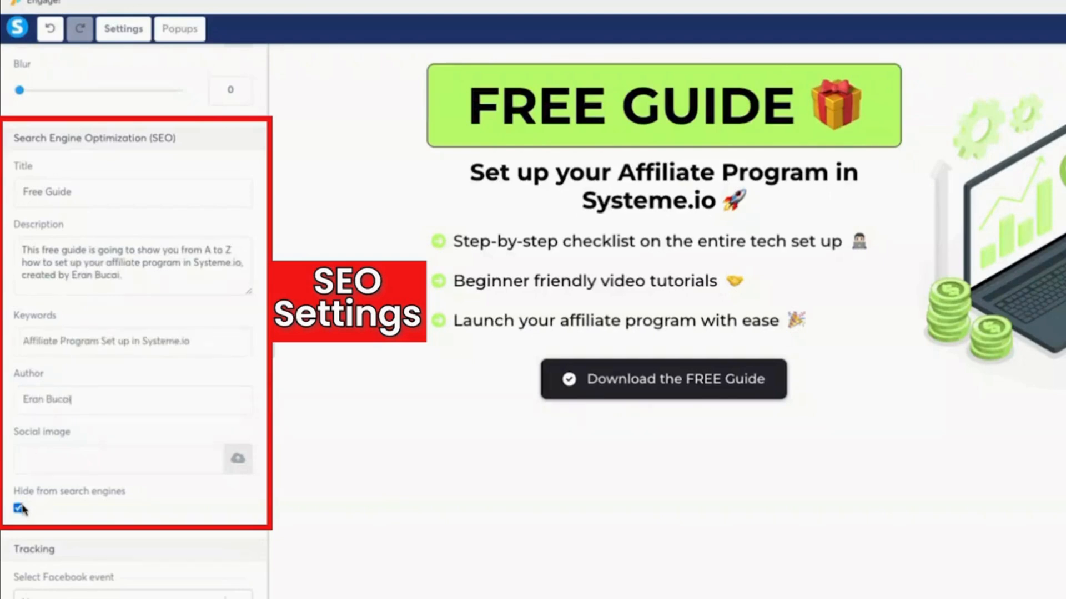
Set the page's Facebook tracking event to "View content".
scroll(91, 509, down, 3)
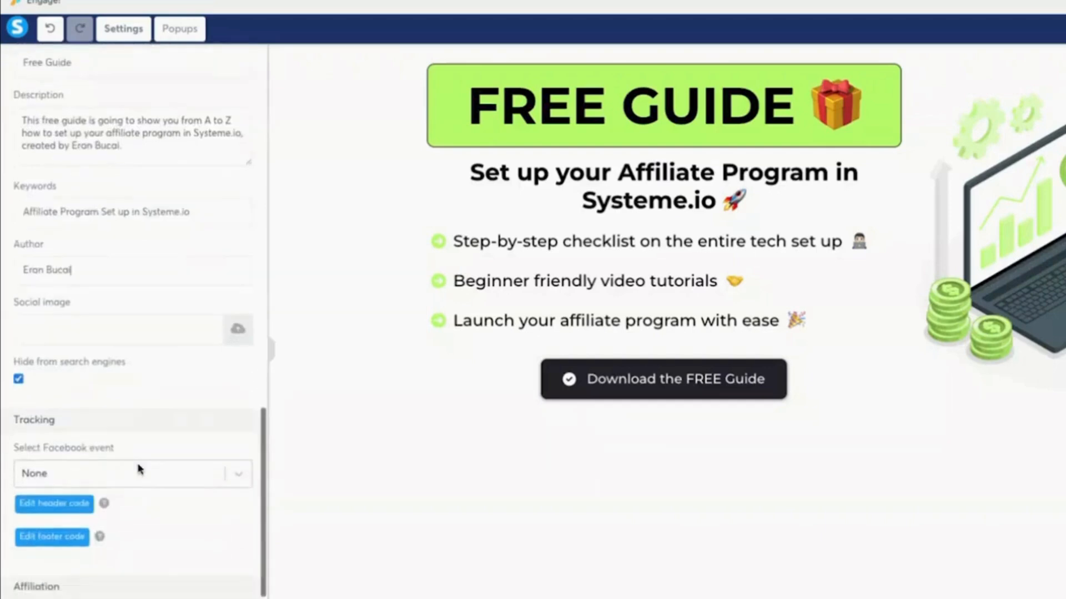
click(138, 473)
click(108, 532)
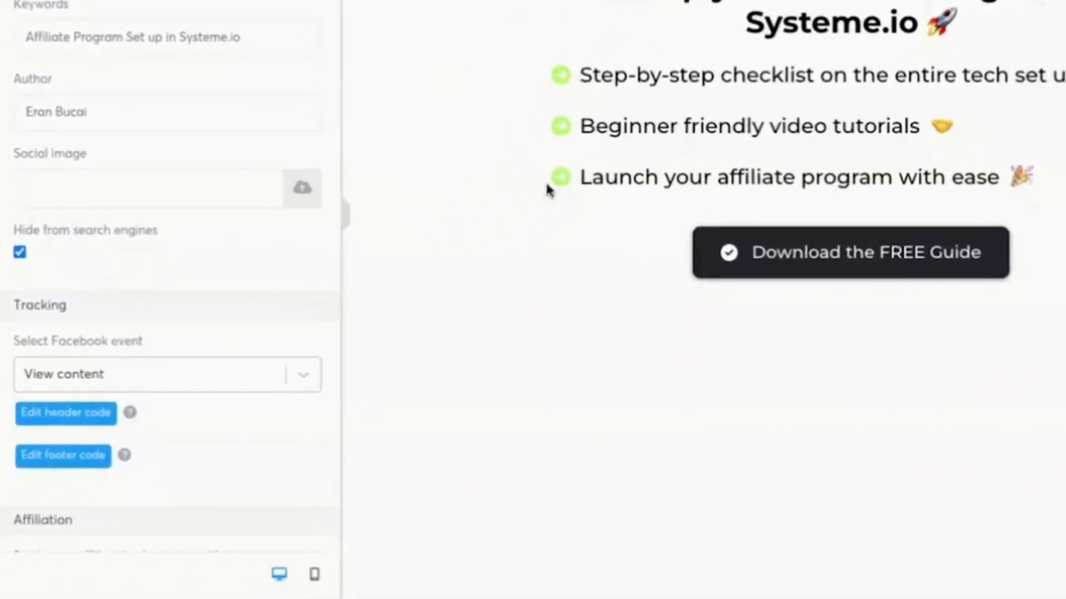
click(253, 373)
click(200, 437)
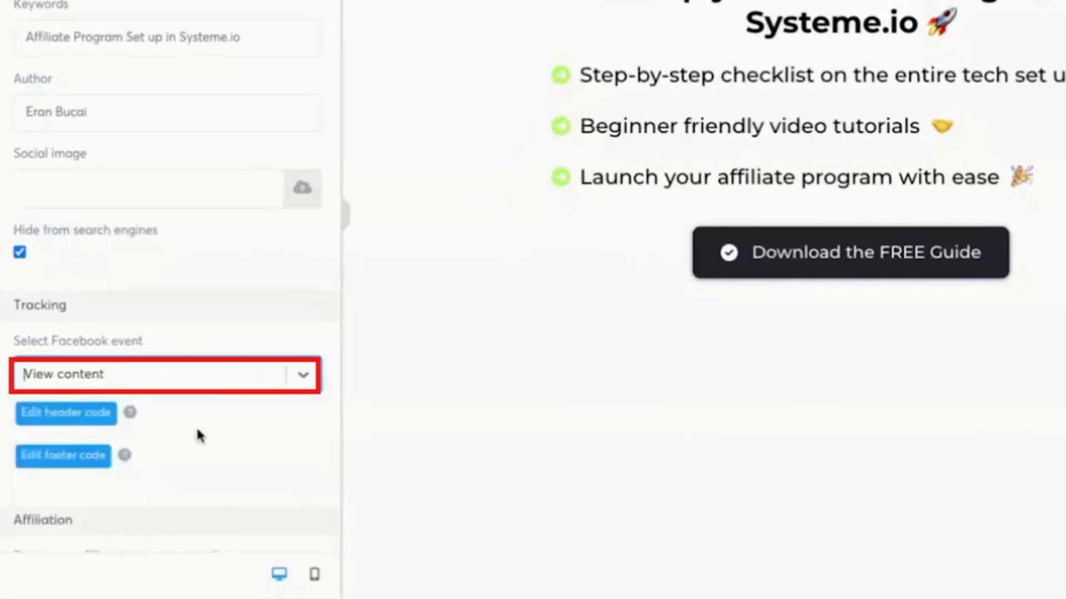
Turn off the option that hides the opt-in page from search engines.
scroll(228, 366, down, 1)
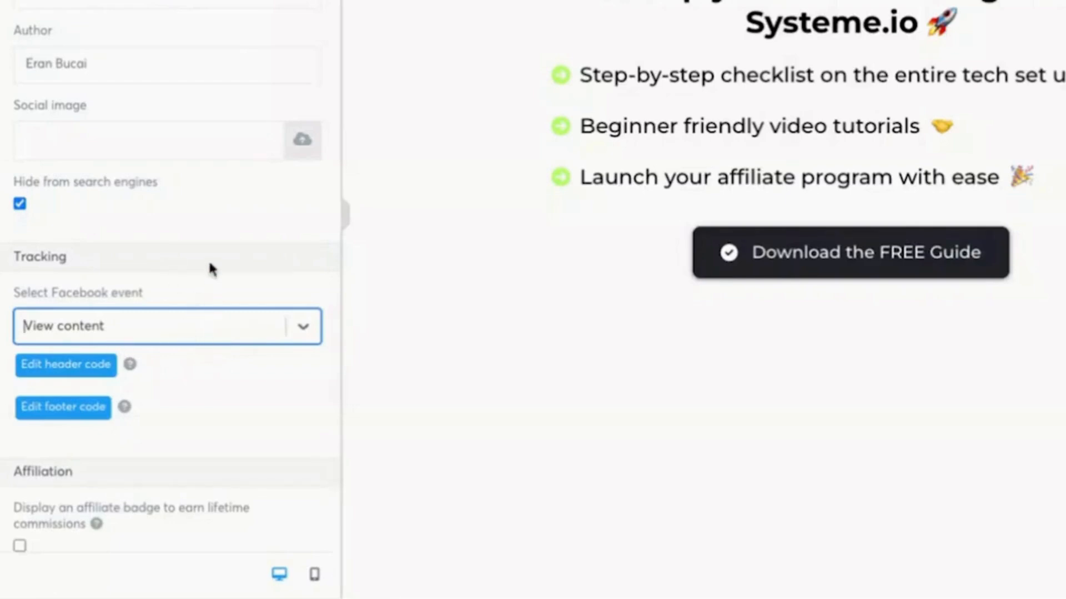
scroll(212, 269, up, 1)
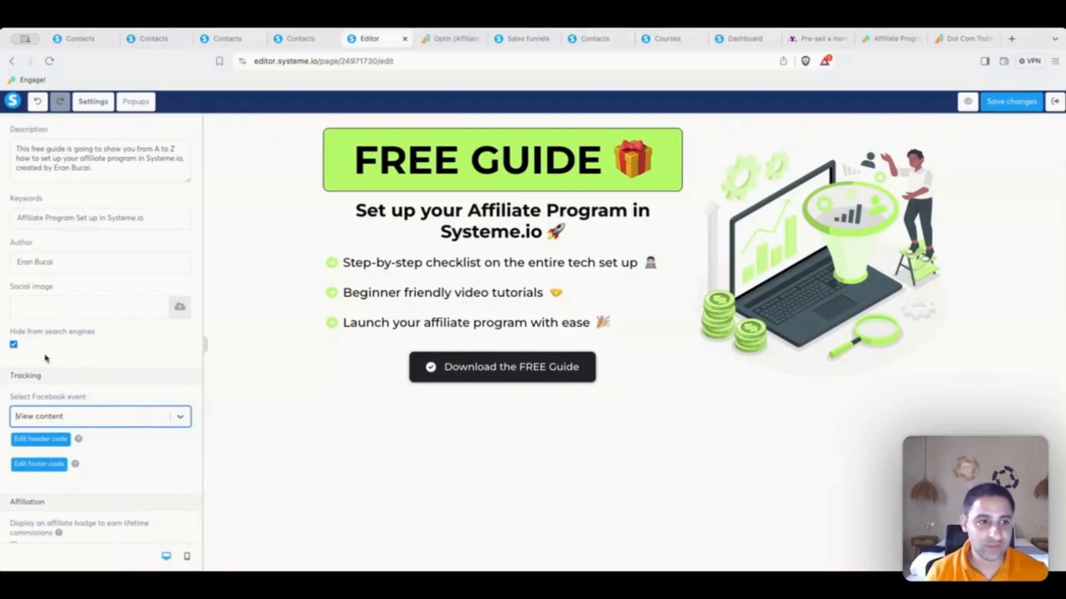
click(14, 345)
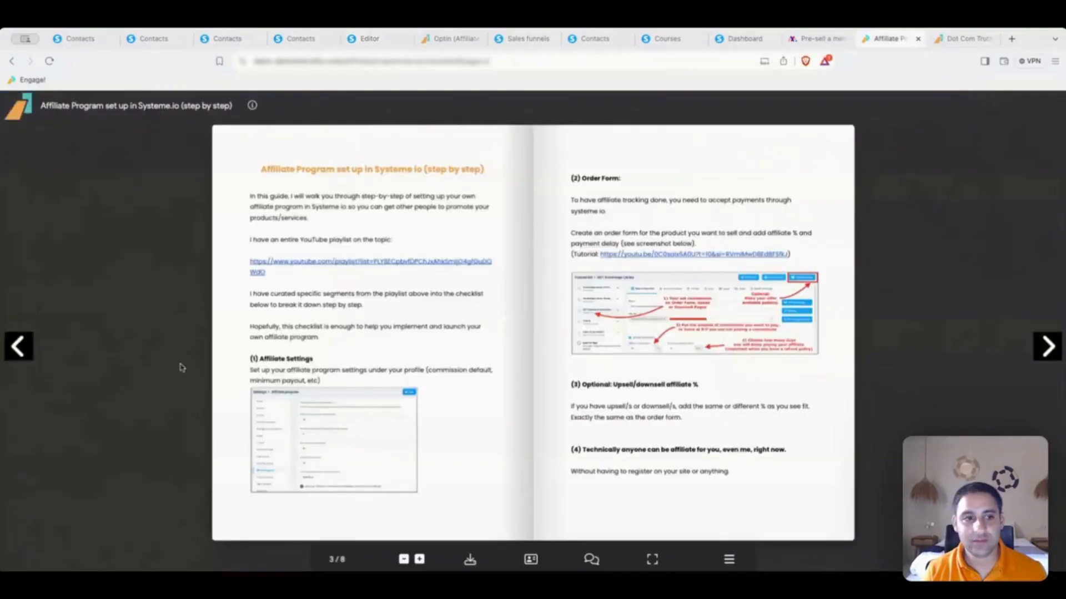
Page through the affiliate program guide and capture a screenshot of the heading and introduction on its step-by-step page.
click(19, 347)
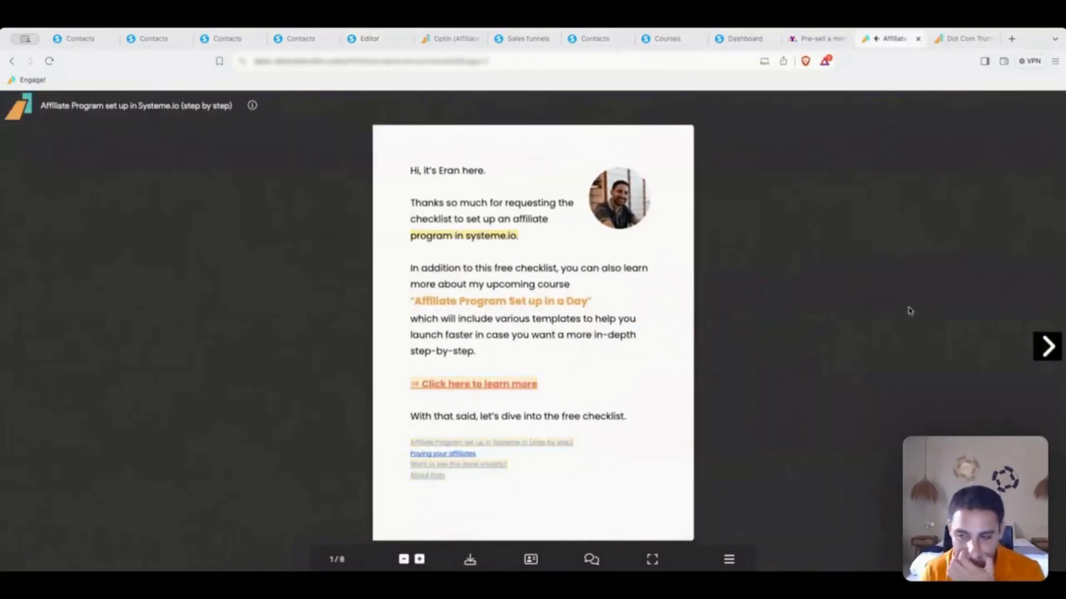
click(1046, 346)
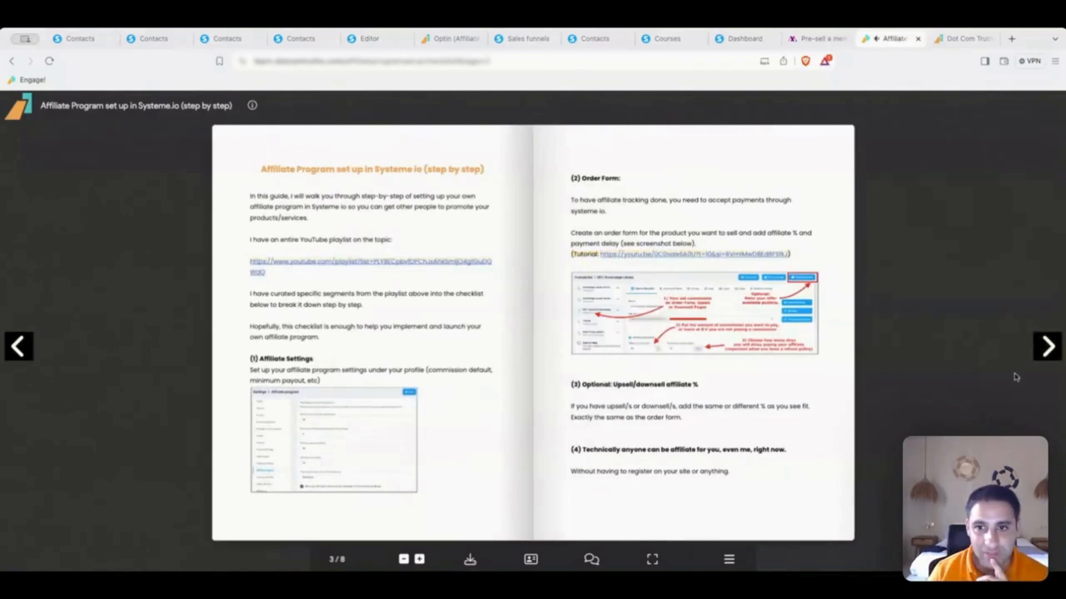
click(1047, 345)
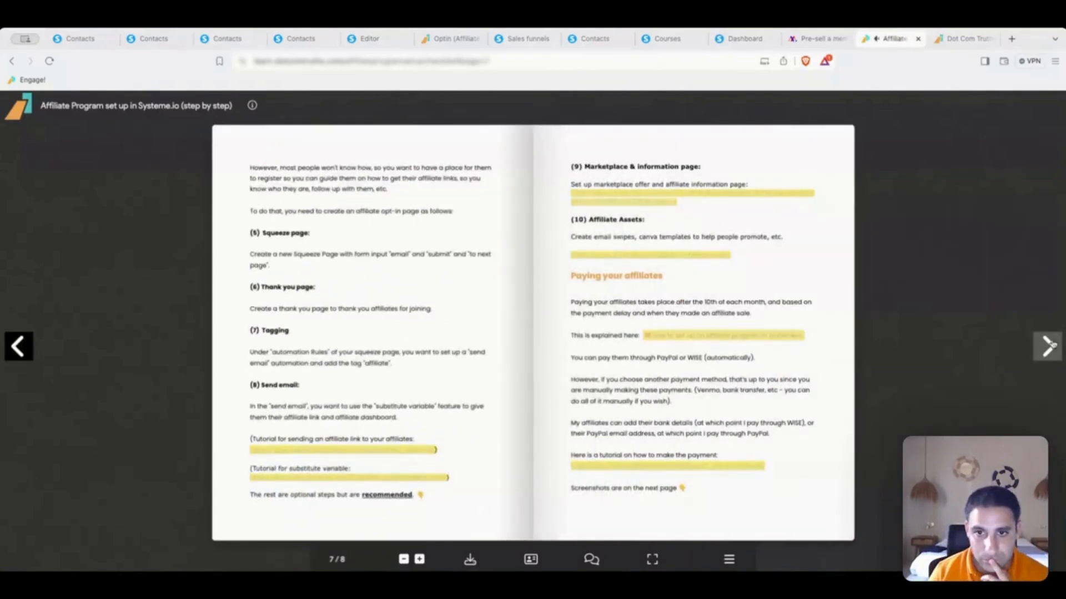
click(1049, 346)
click(18, 347)
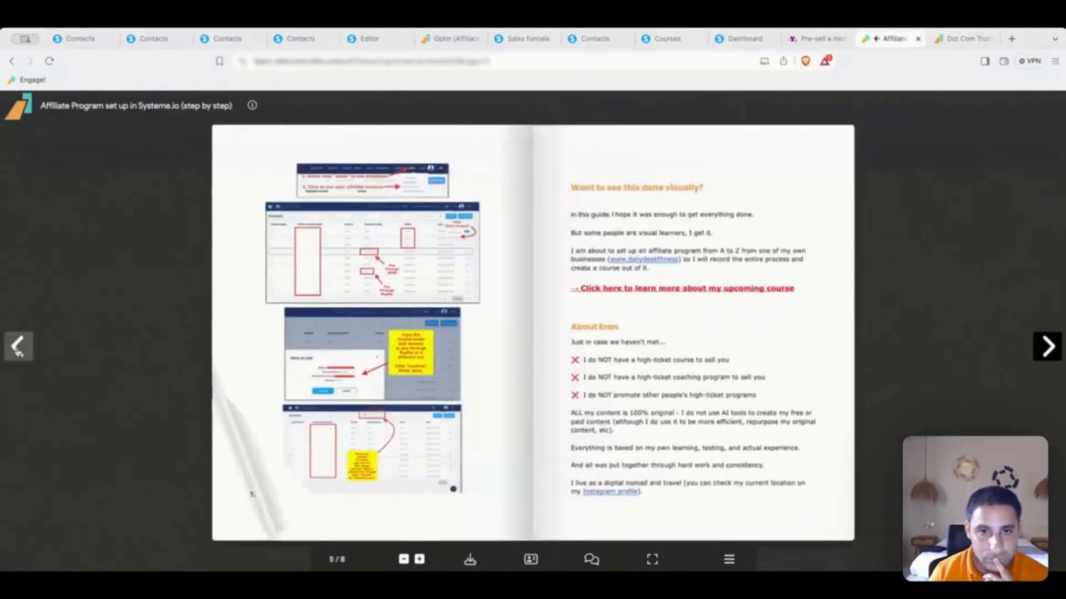
click(18, 347)
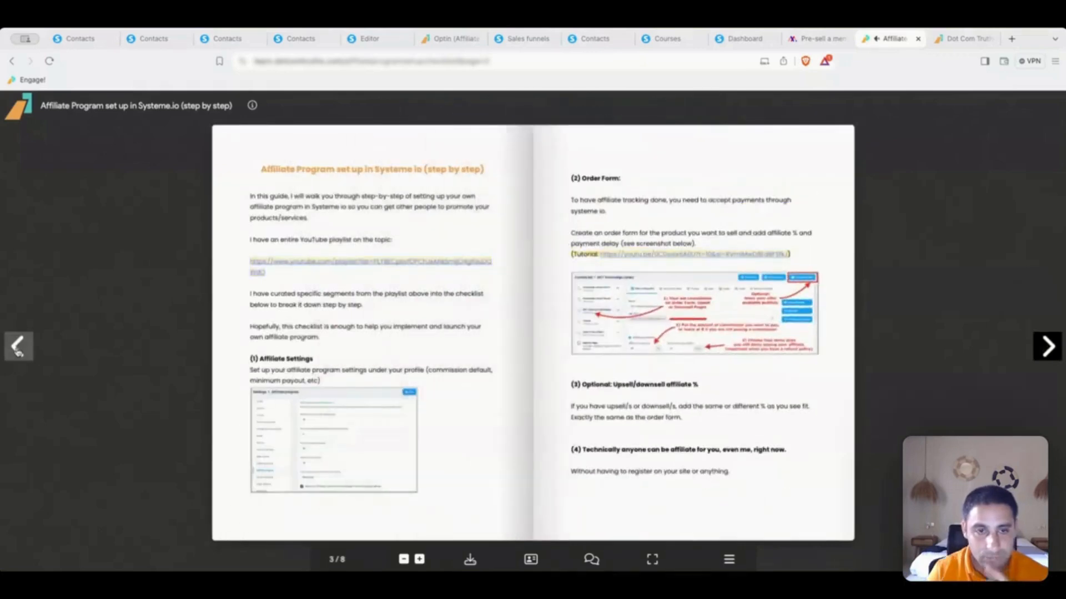
key(super+shift+4)
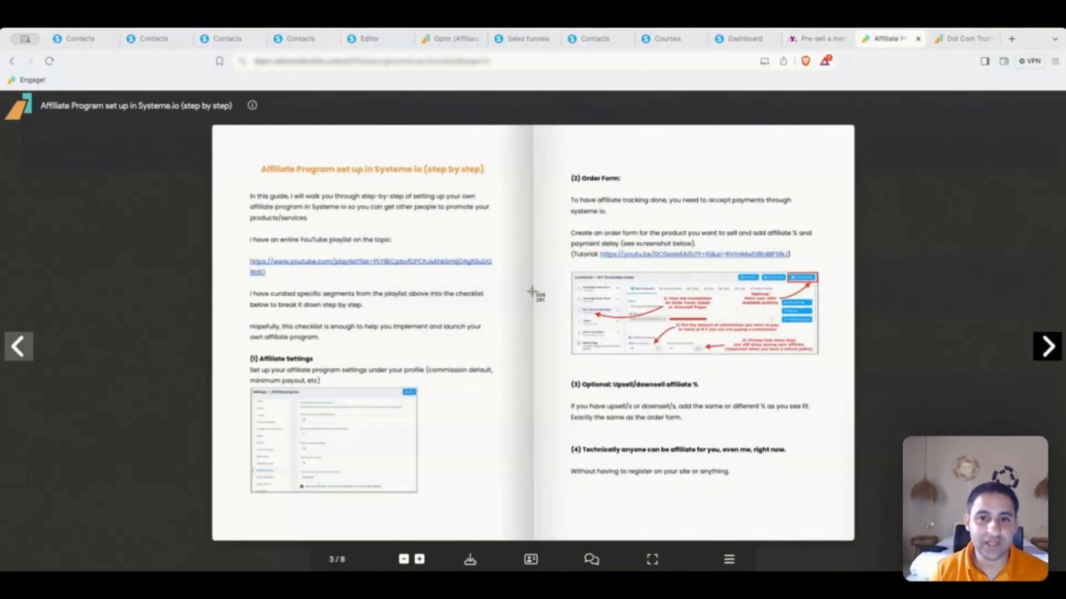
key(Escape)
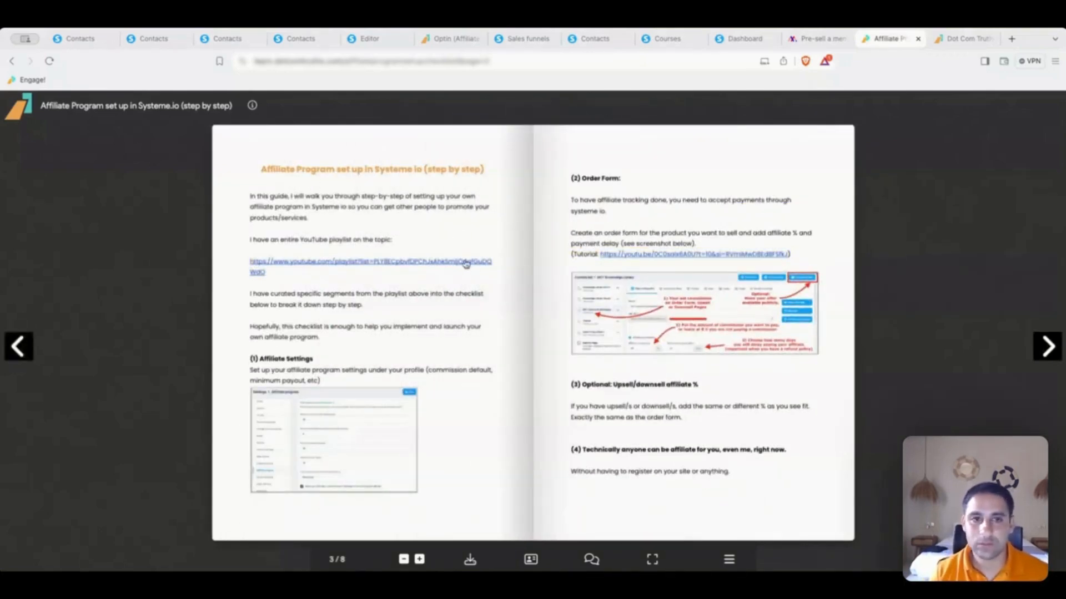
Return to the page editor and set the captured guide screenshot as the page's social image.
click(371, 40)
click(183, 309)
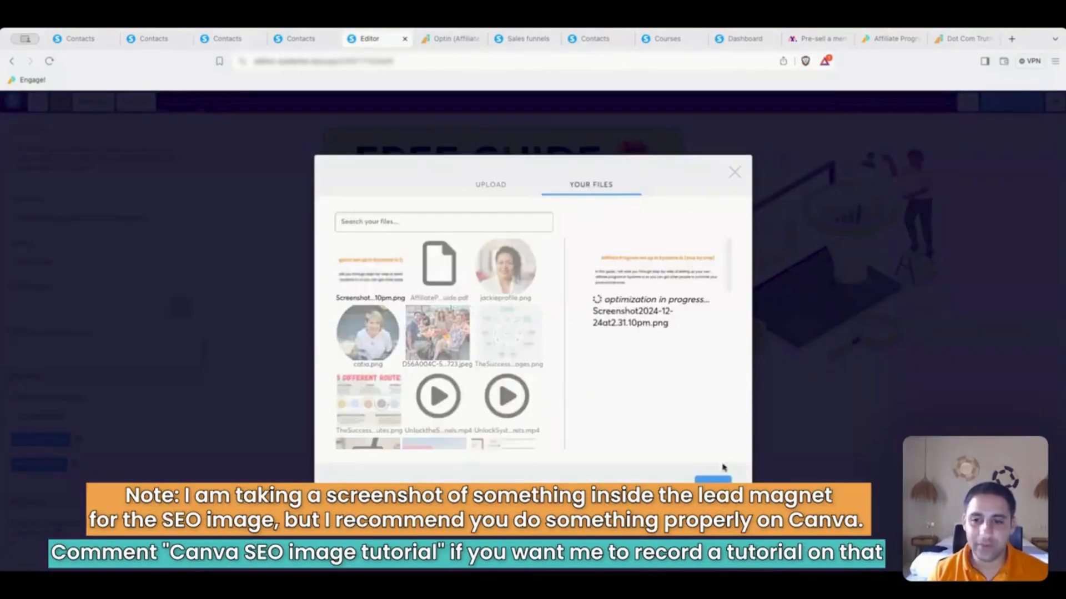
click(719, 478)
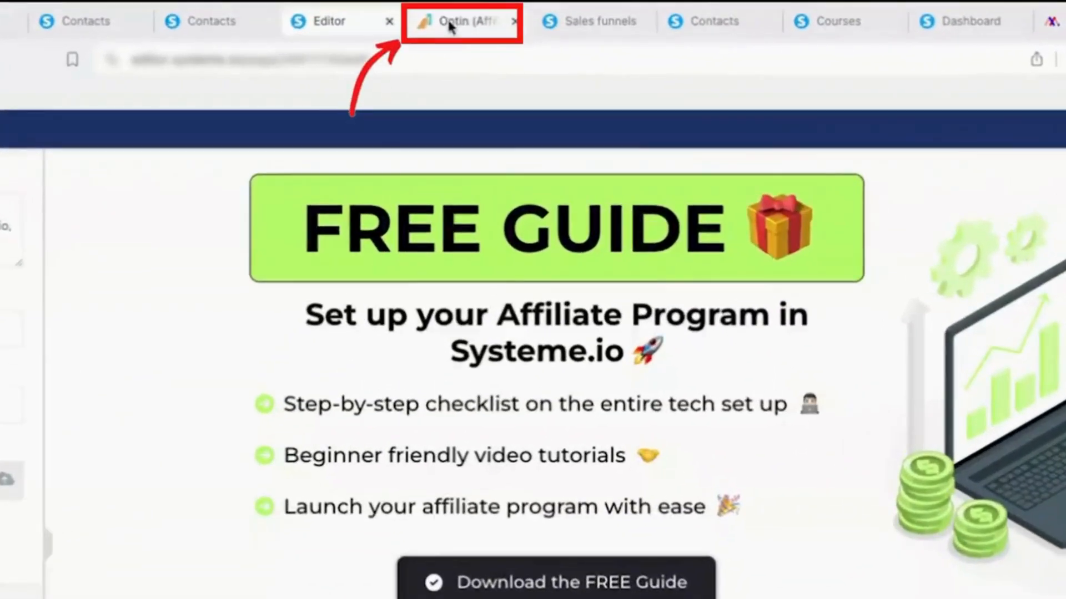
Check the new tab title on the published opt-in page, and save the page in the editor.
click(450, 25)
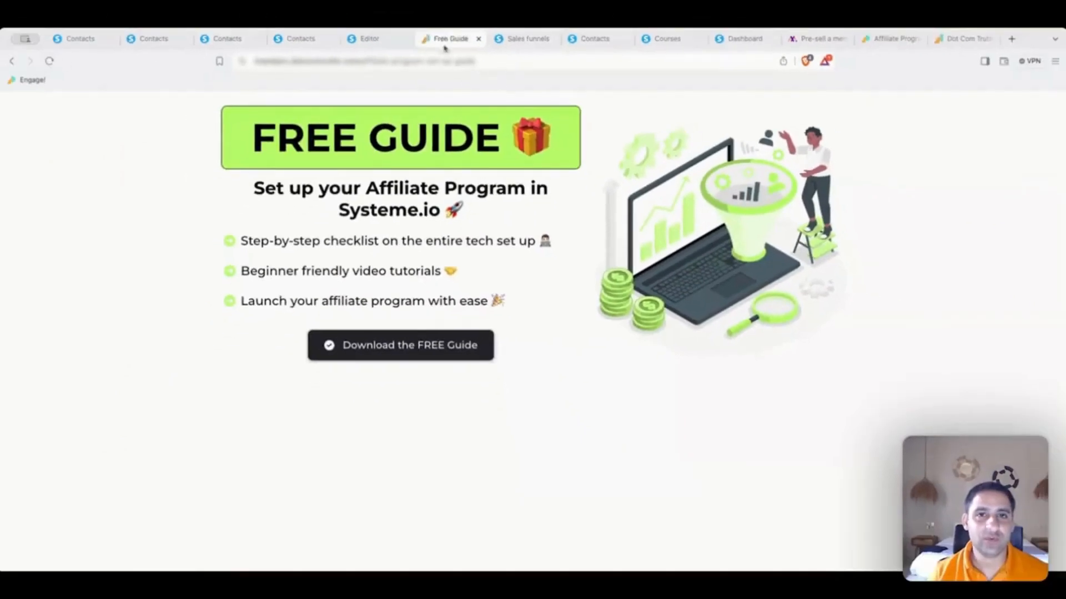
click(371, 39)
click(1019, 105)
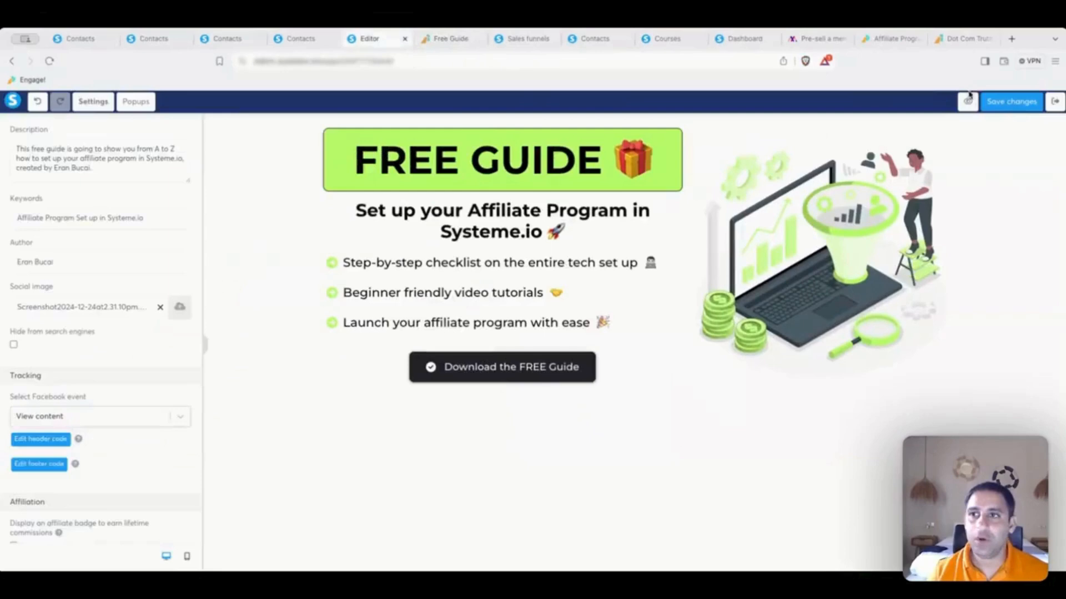